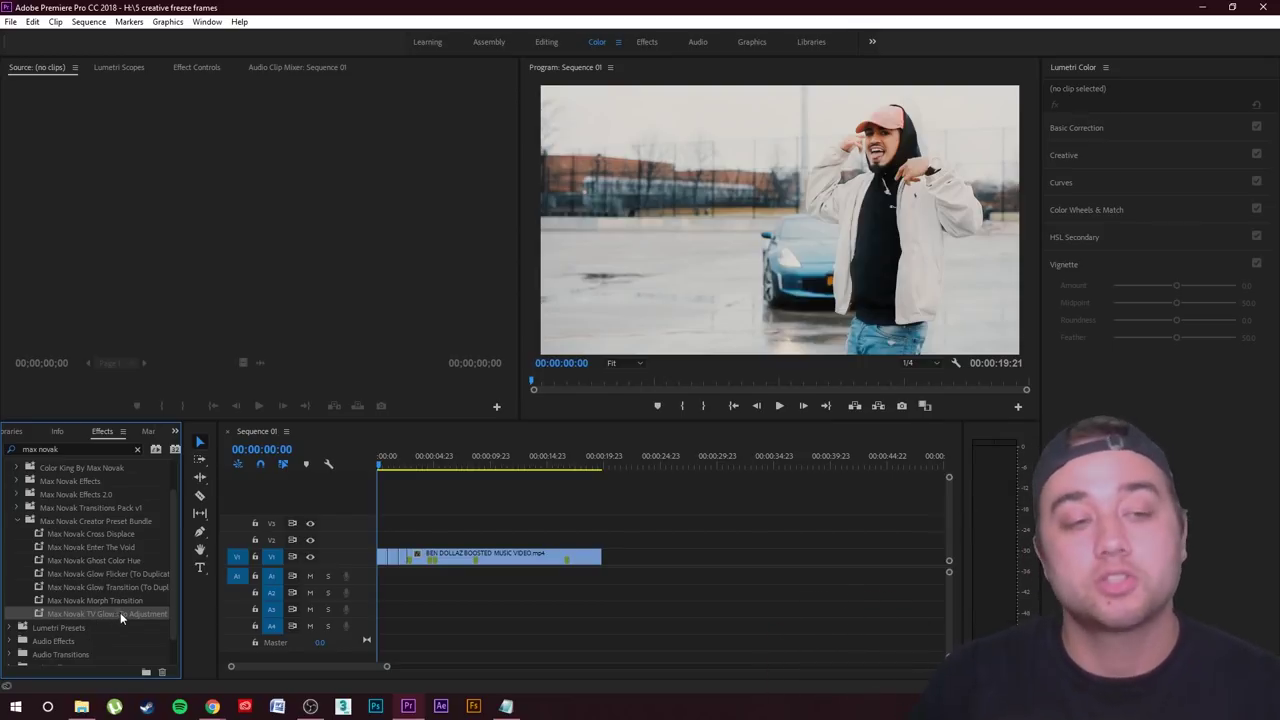
Split the third clip on V1 at 00:00:02:00, one frame after its start
click(175, 432)
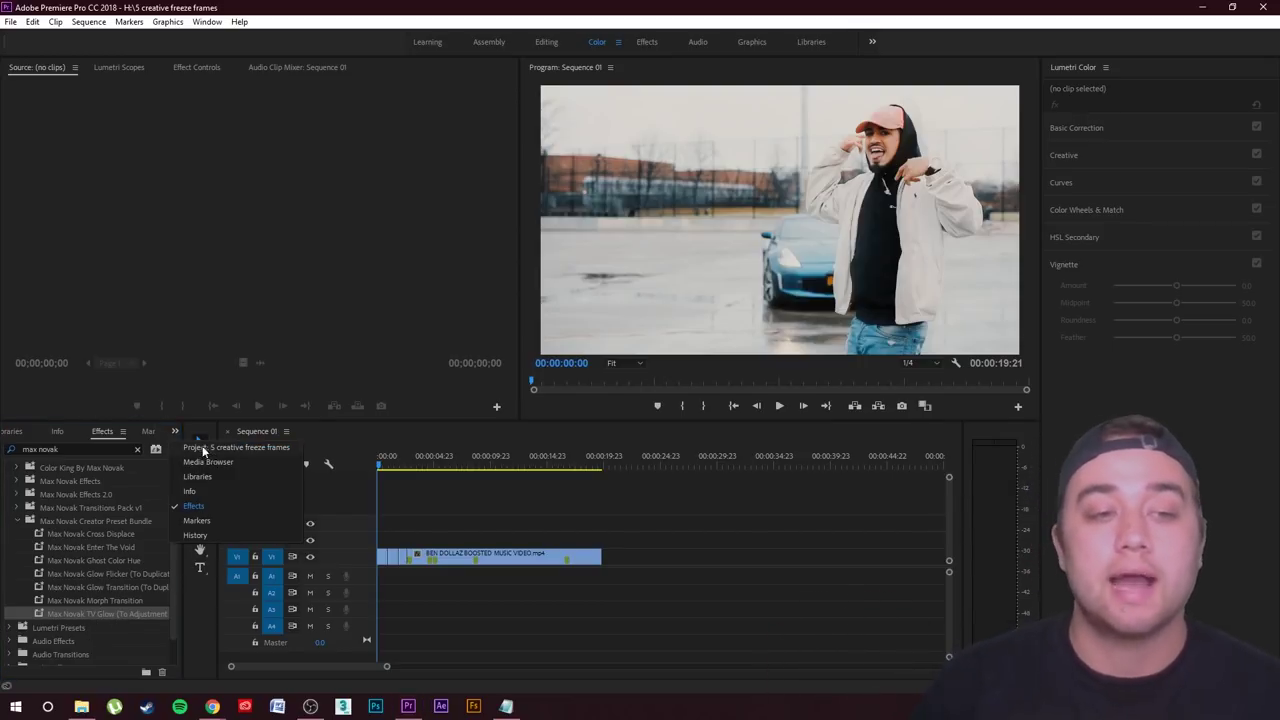
click(213, 448)
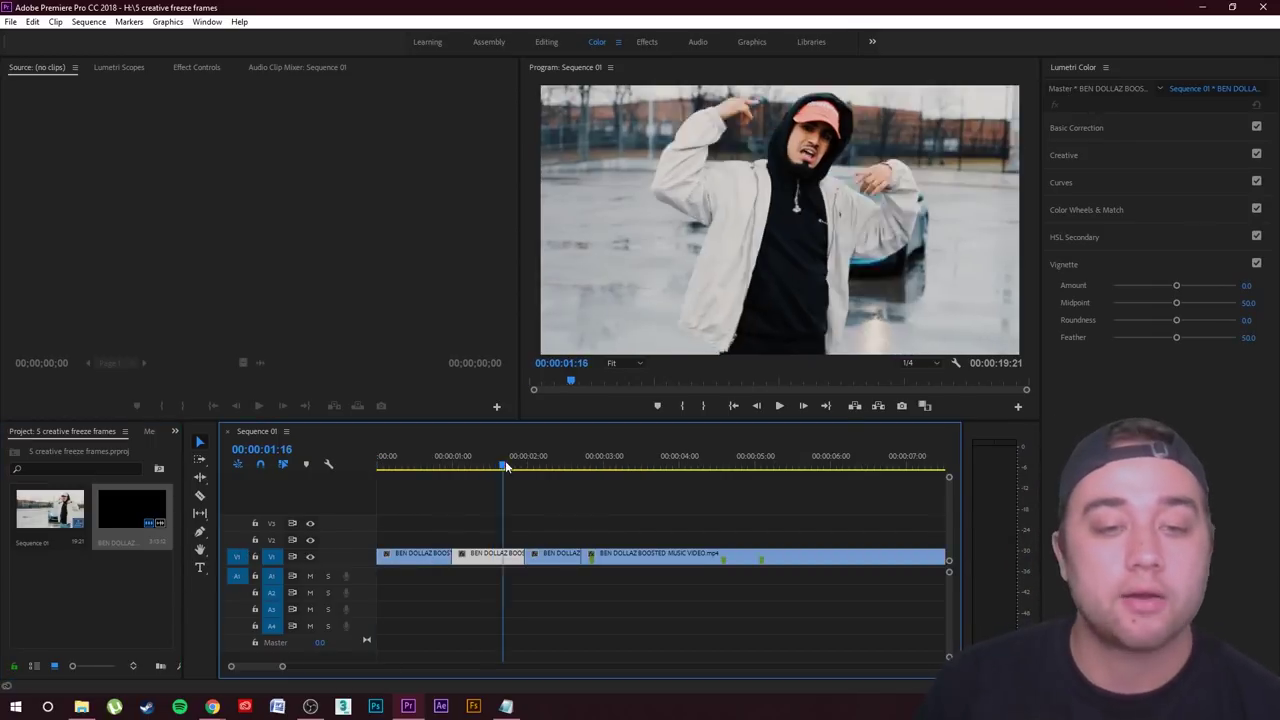
drag(506, 465, 527, 467)
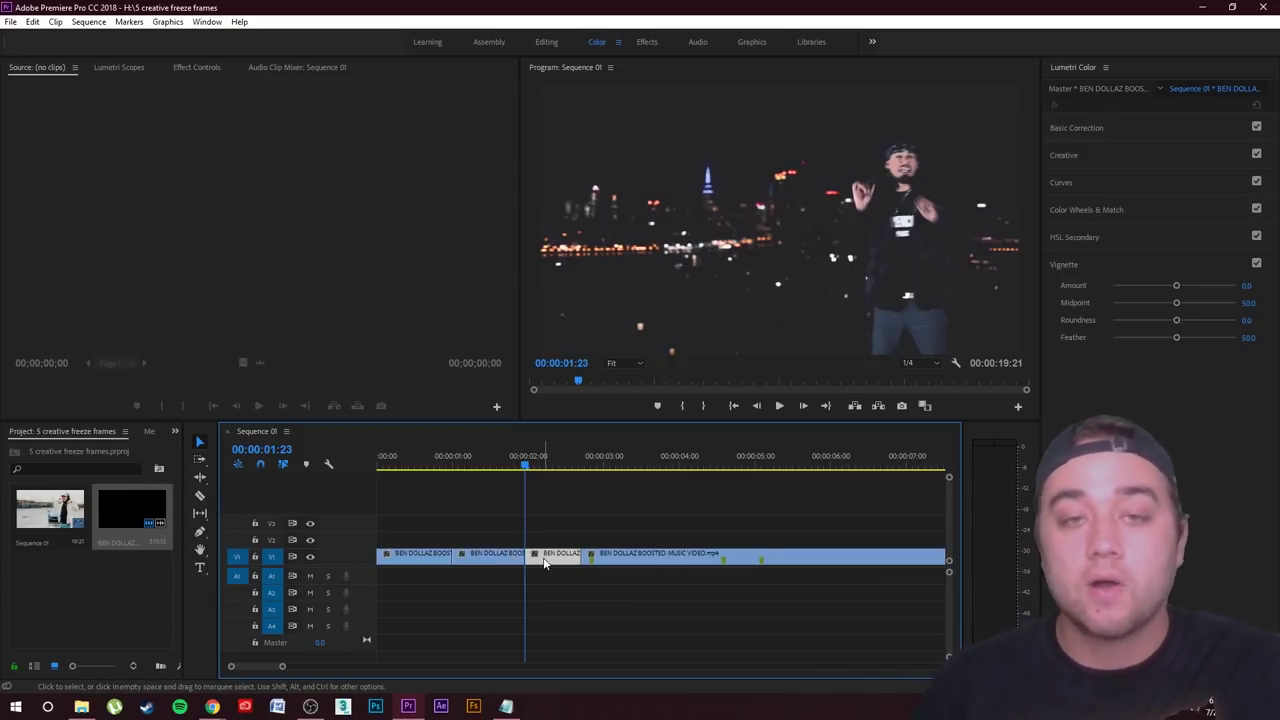
scroll(516, 565, up, 7)
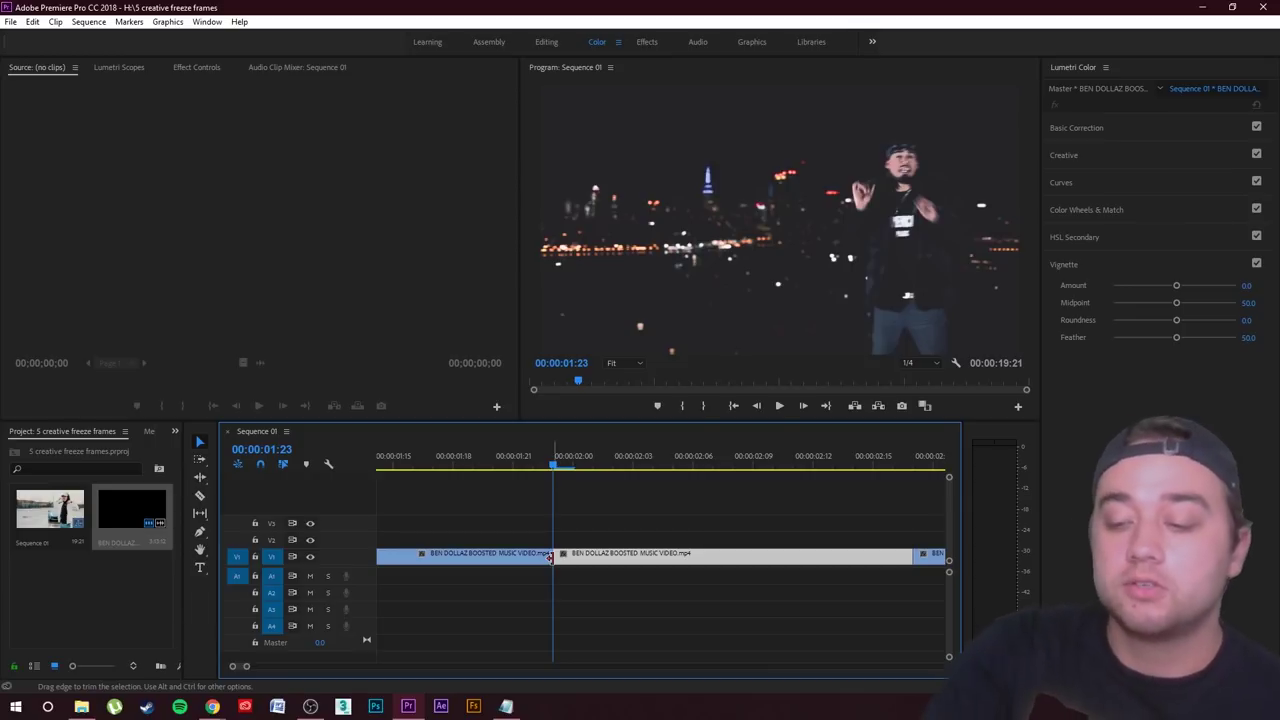
key(Right)
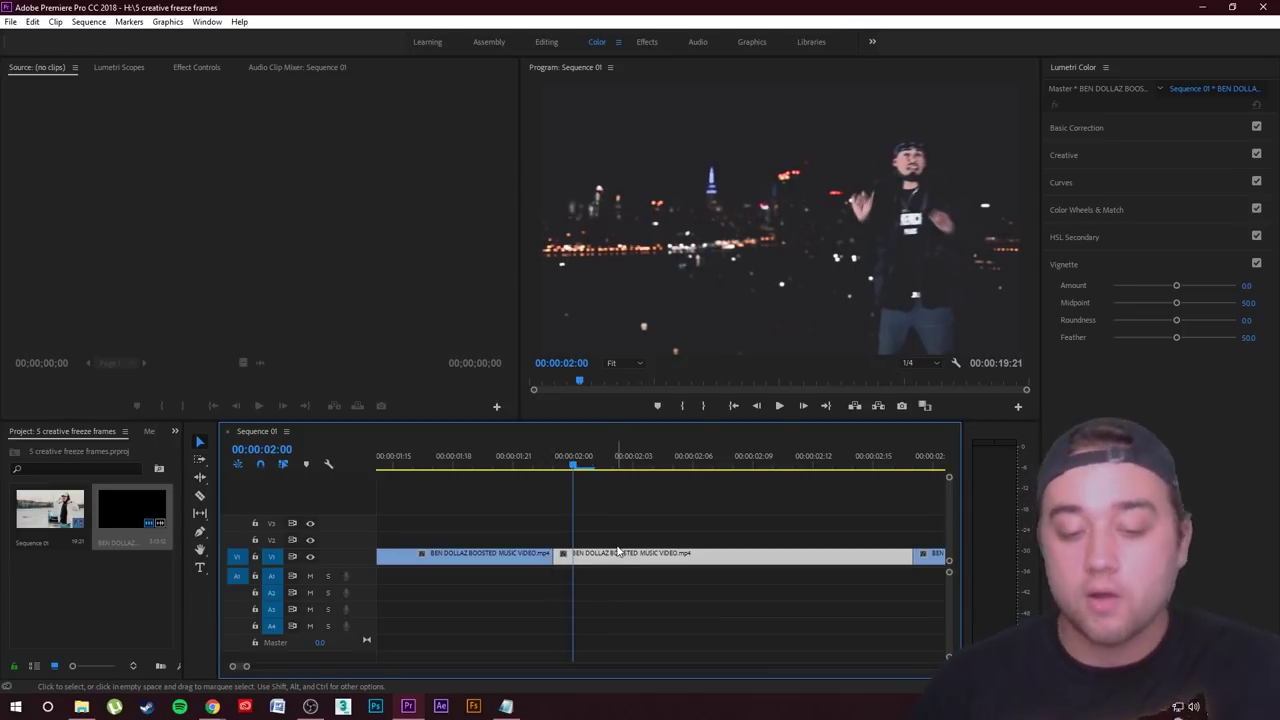
key(ctrl+k)
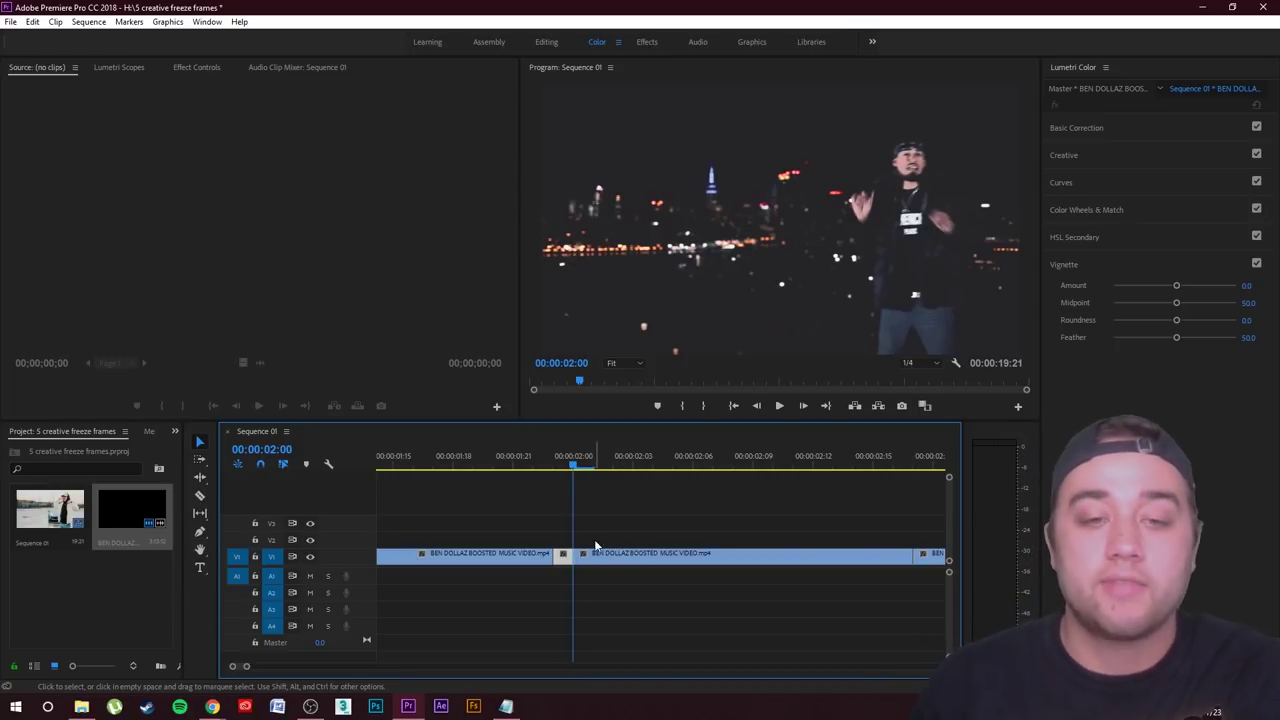
Duplicate the one-frame clip onto V2 directly above the original and add a frame hold to the copy
click(556, 578)
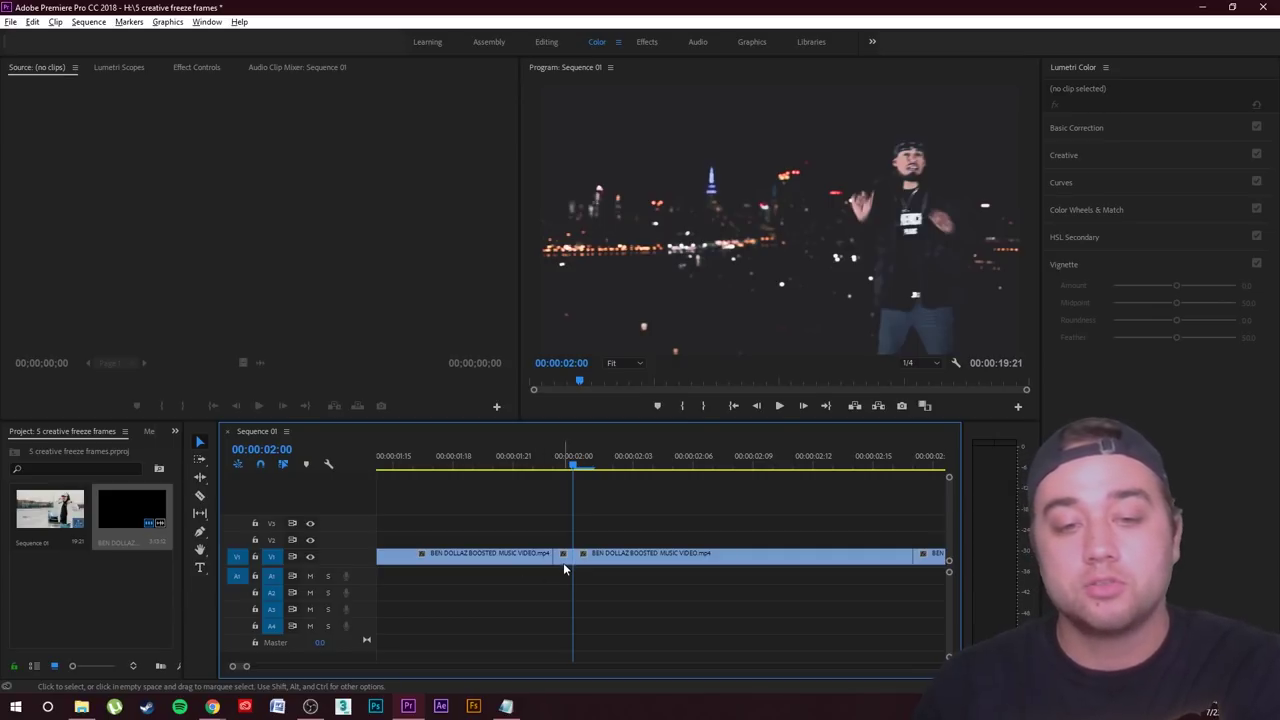
drag(563, 566, 565, 540)
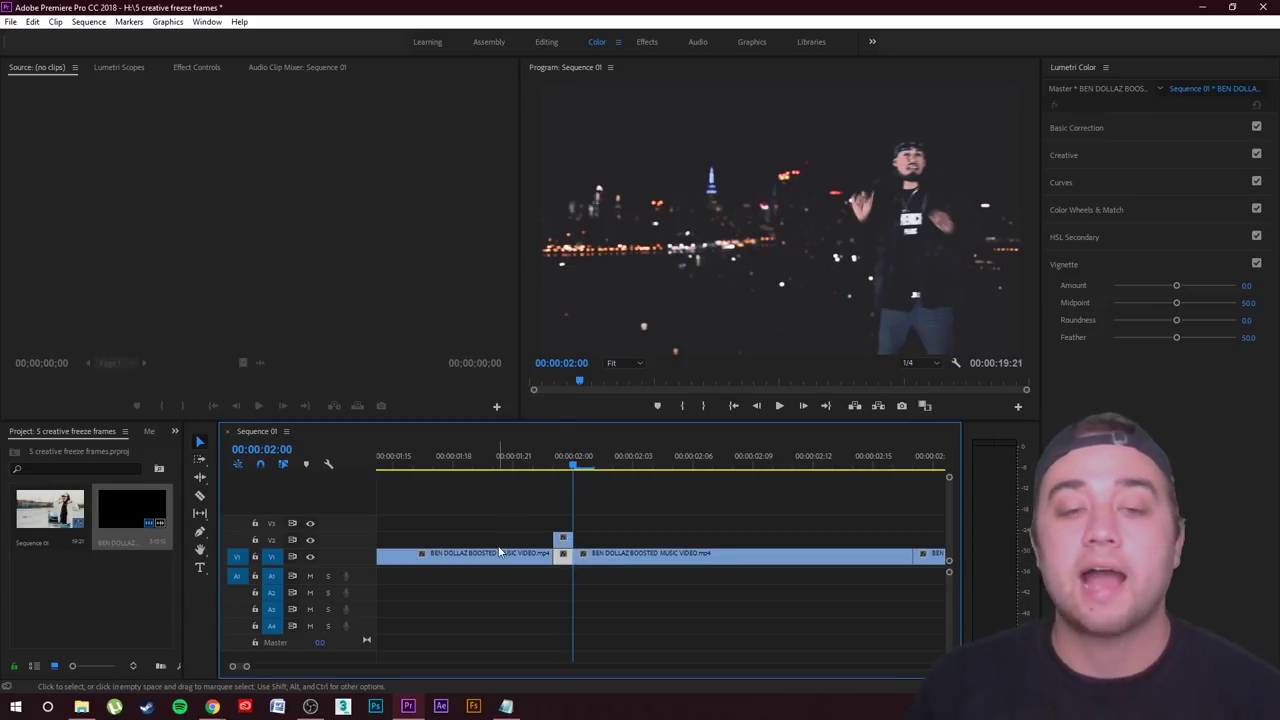
right_click(566, 551)
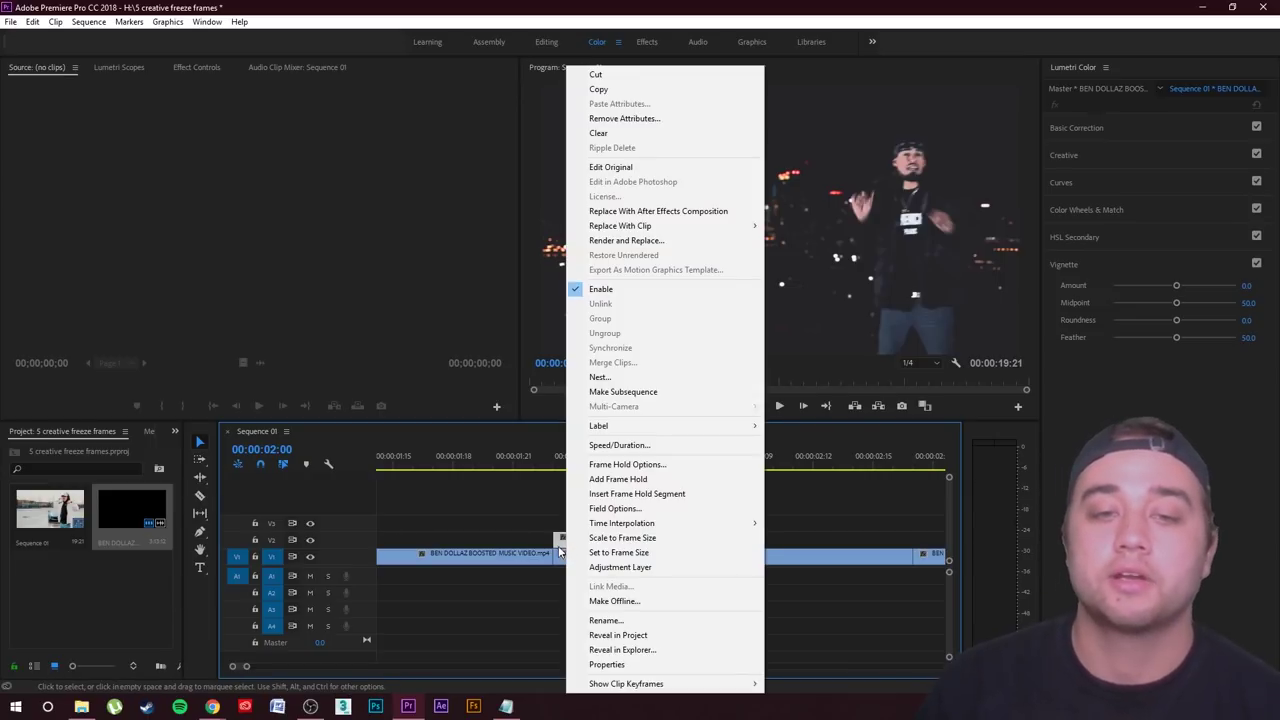
click(637, 493)
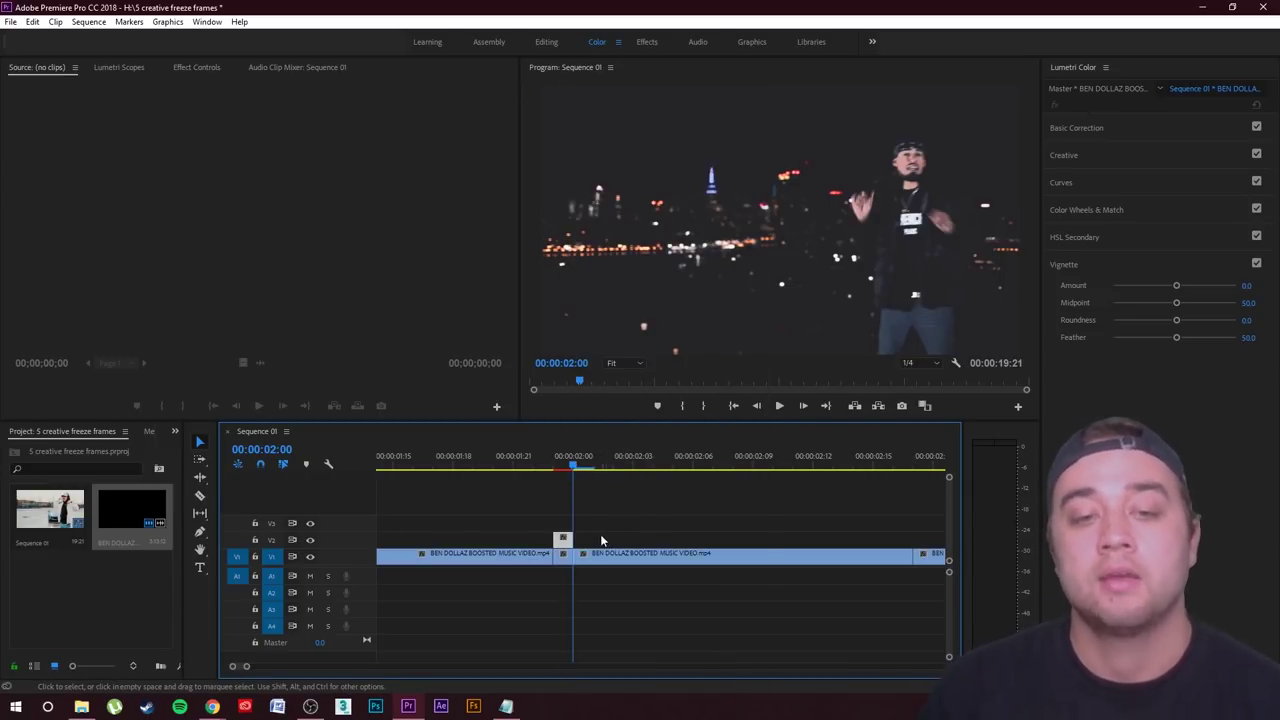
Extend the end of the frozen clip on V2 to about 00:00:02:09 and check it in playback
drag(585, 540, 692, 540)
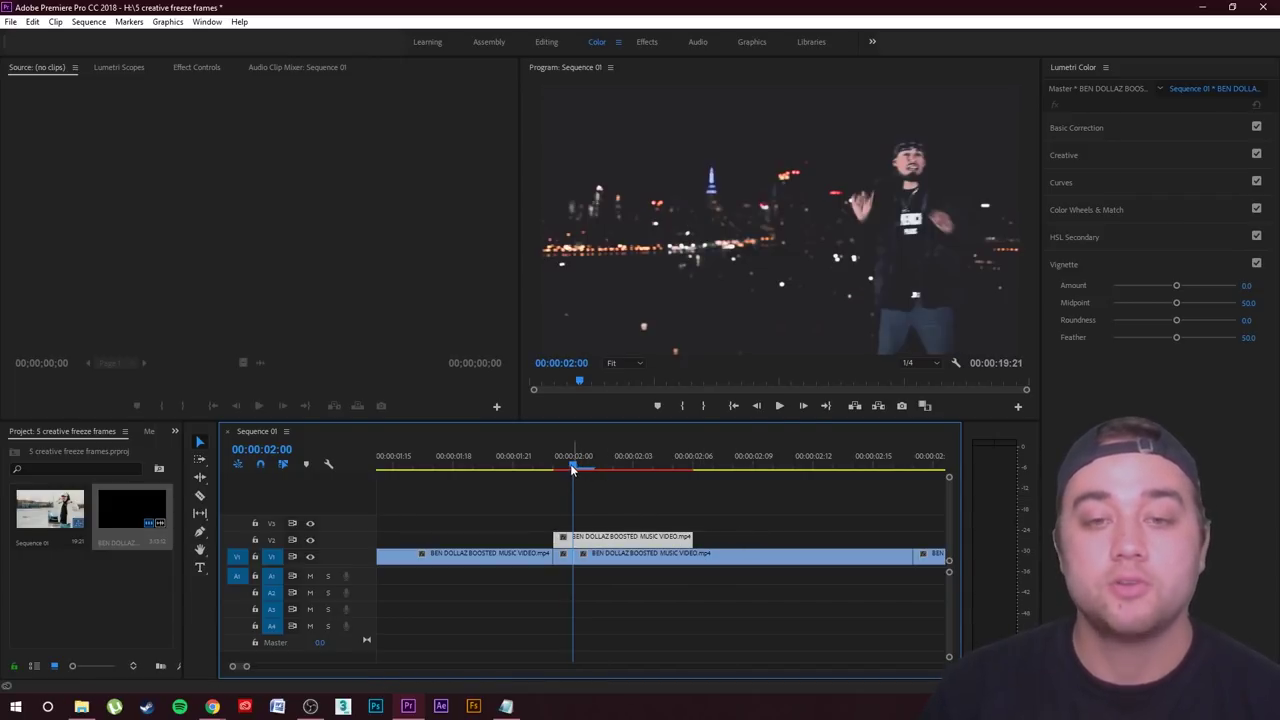
click(777, 406)
click(777, 406)
drag(762, 466, 570, 496)
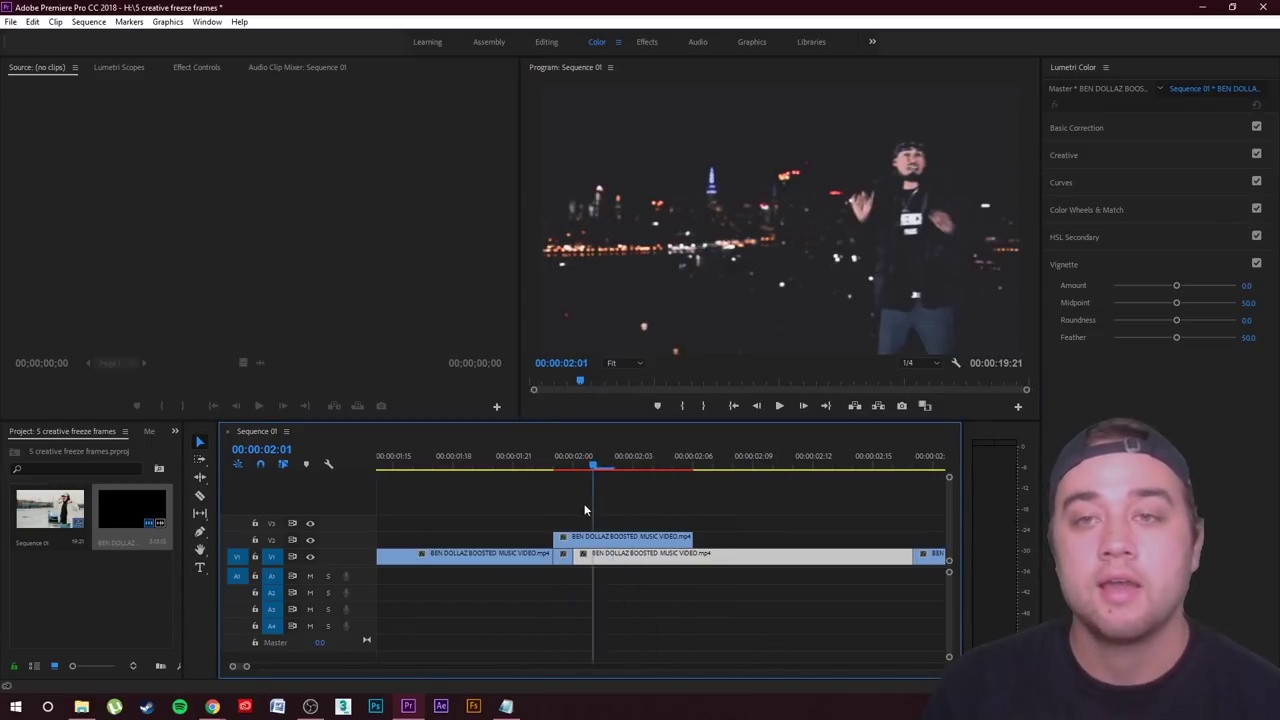
key(Left)
key(Left)
key(Left)
drag(694, 540, 752, 540)
click(652, 535)
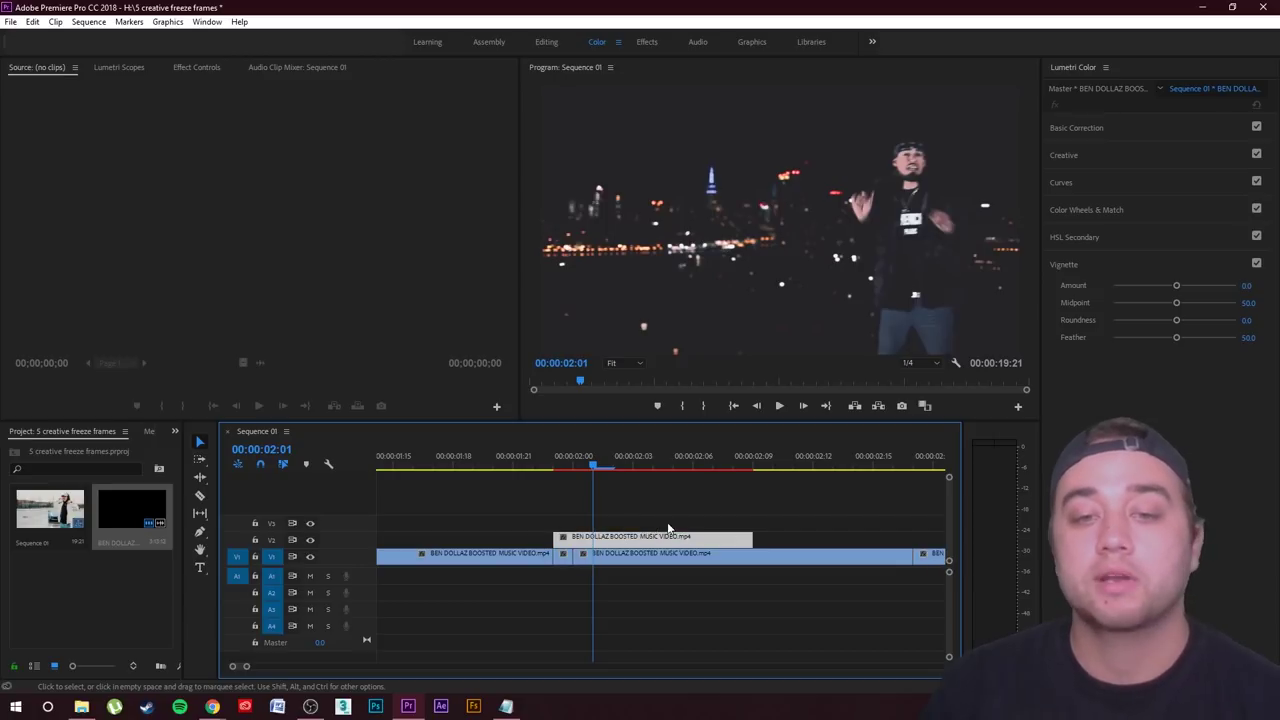
click(700, 508)
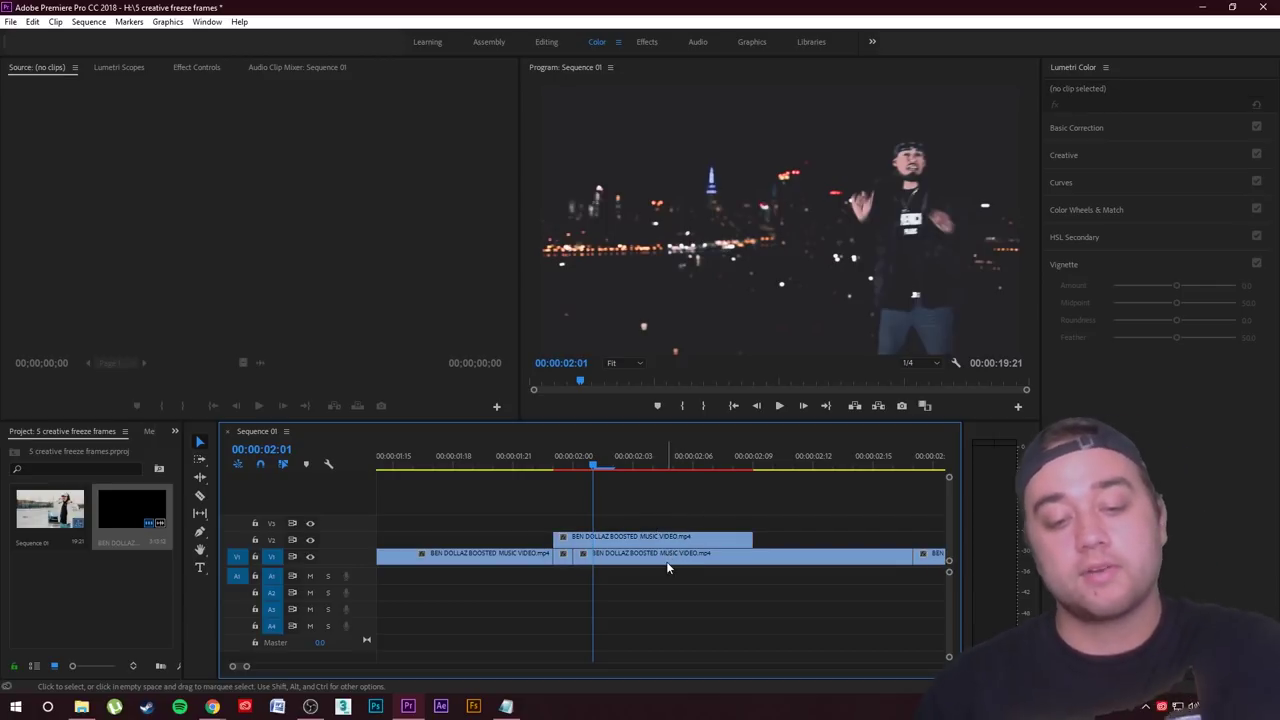
Move the frozen clip on V2 earlier so it ends where the night skyline shot starts, and preview it
key(minus)
drag(655, 542, 593, 540)
drag(628, 467, 476, 530)
click(565, 500)
key(space)
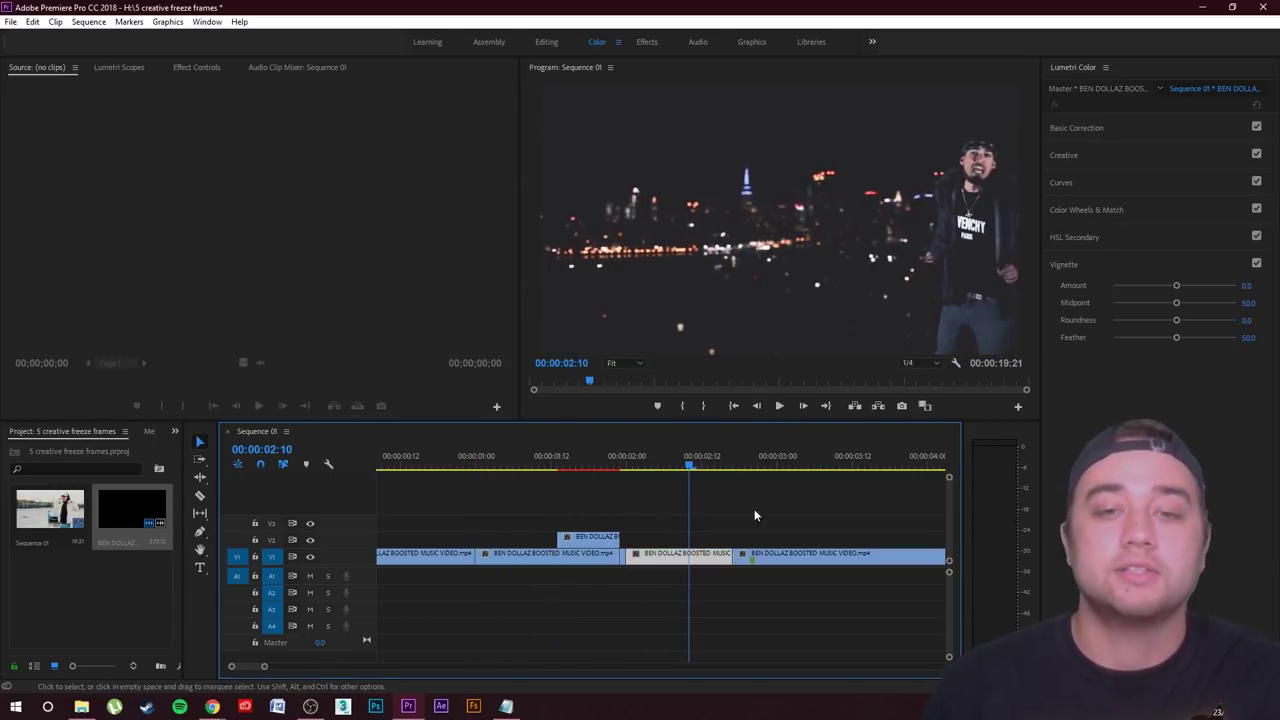
key(Up)
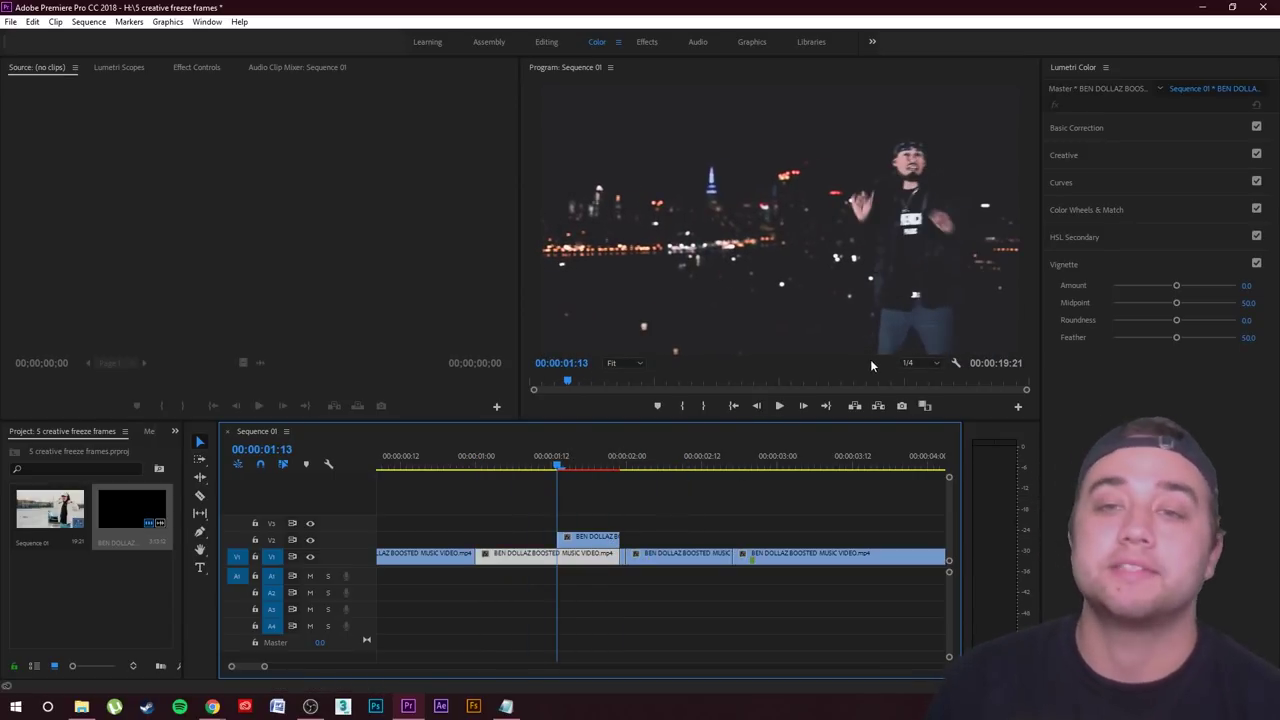
click(649, 514)
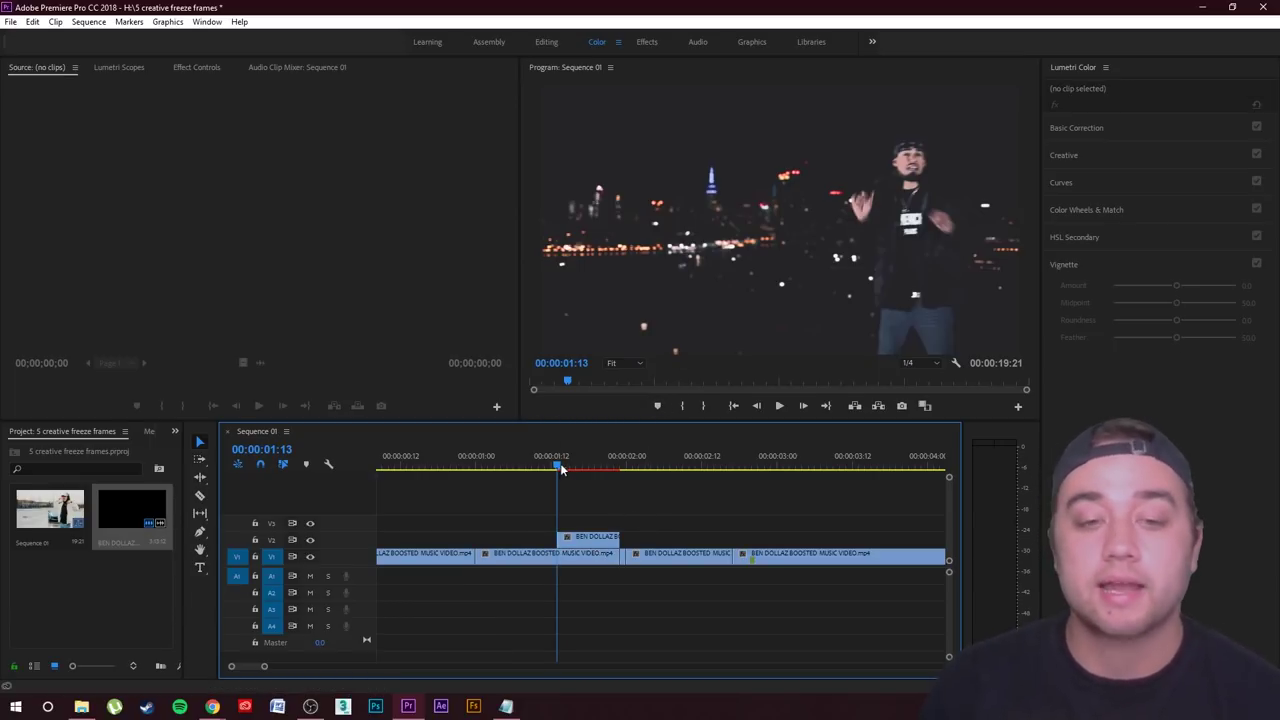
Trim the start of the frozen clip on V2 by one frame and place the playhead at 00:00:01:15 within it
drag(561, 469, 545, 469)
drag(577, 540, 565, 540)
drag(540, 468, 570, 468)
click(618, 533)
click(607, 542)
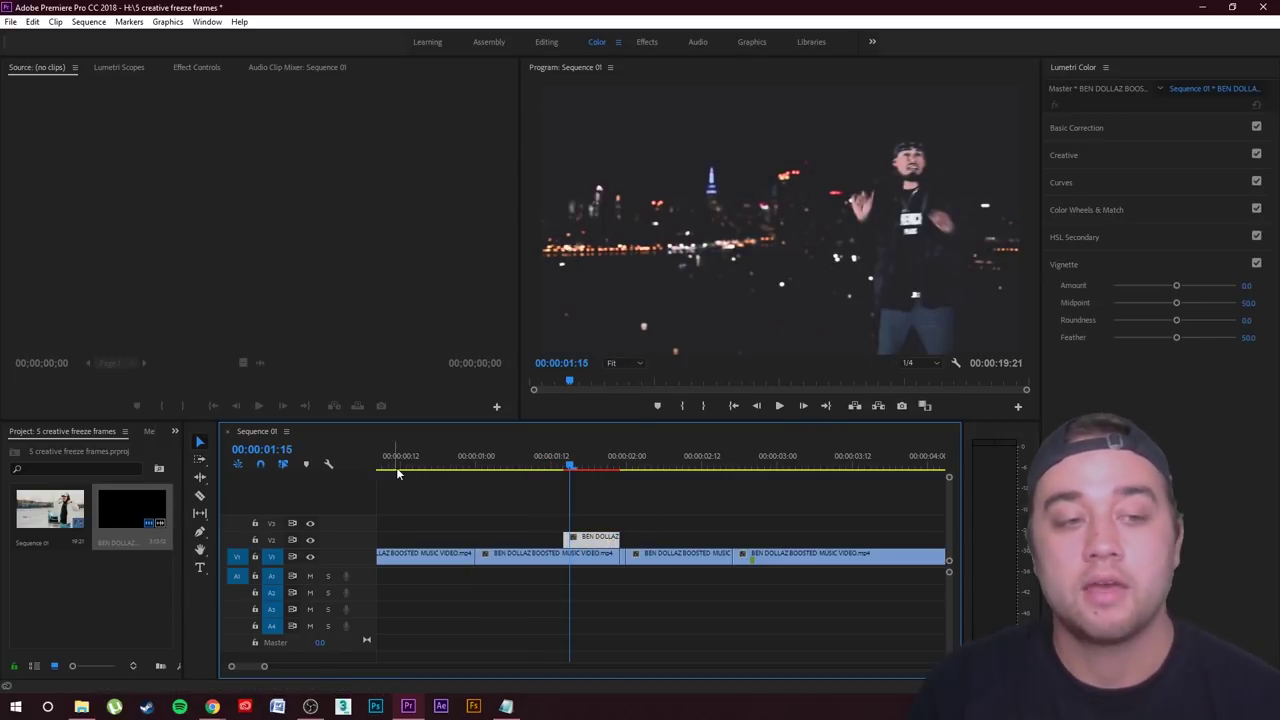
Search the effects for "crop" and apply the Crop effect to the frozen clip on V2
click(176, 432)
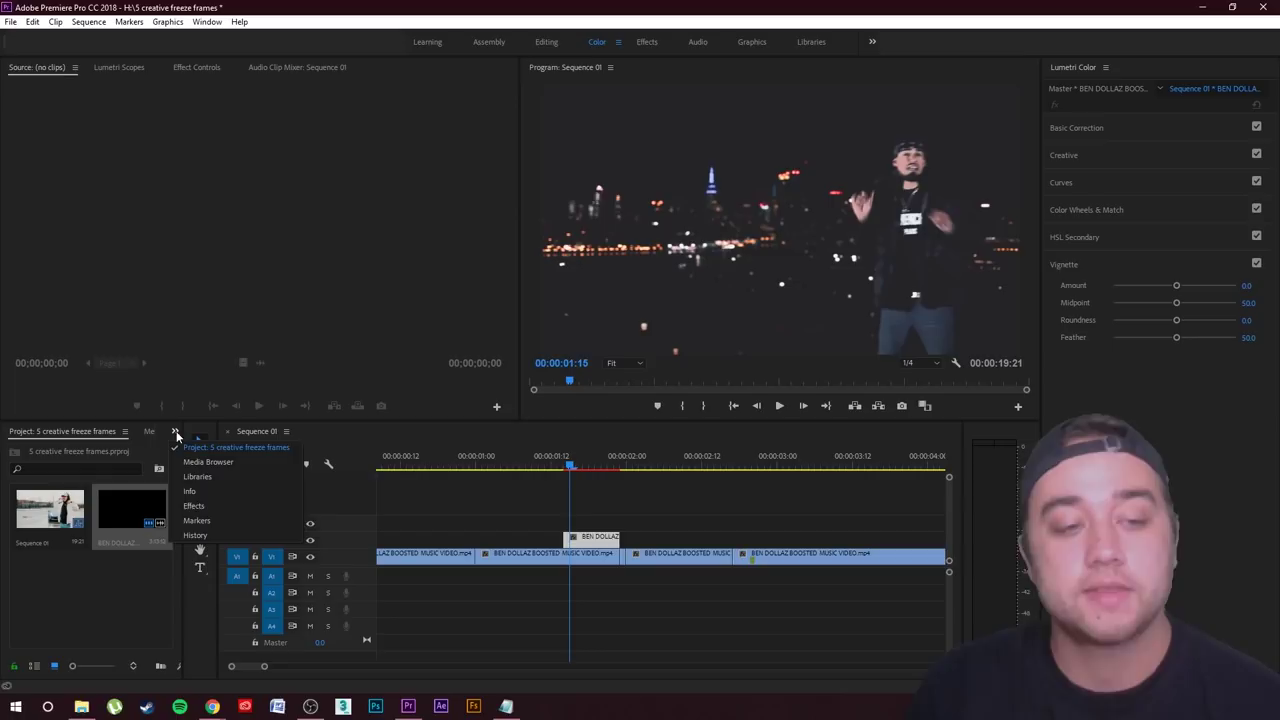
click(194, 506)
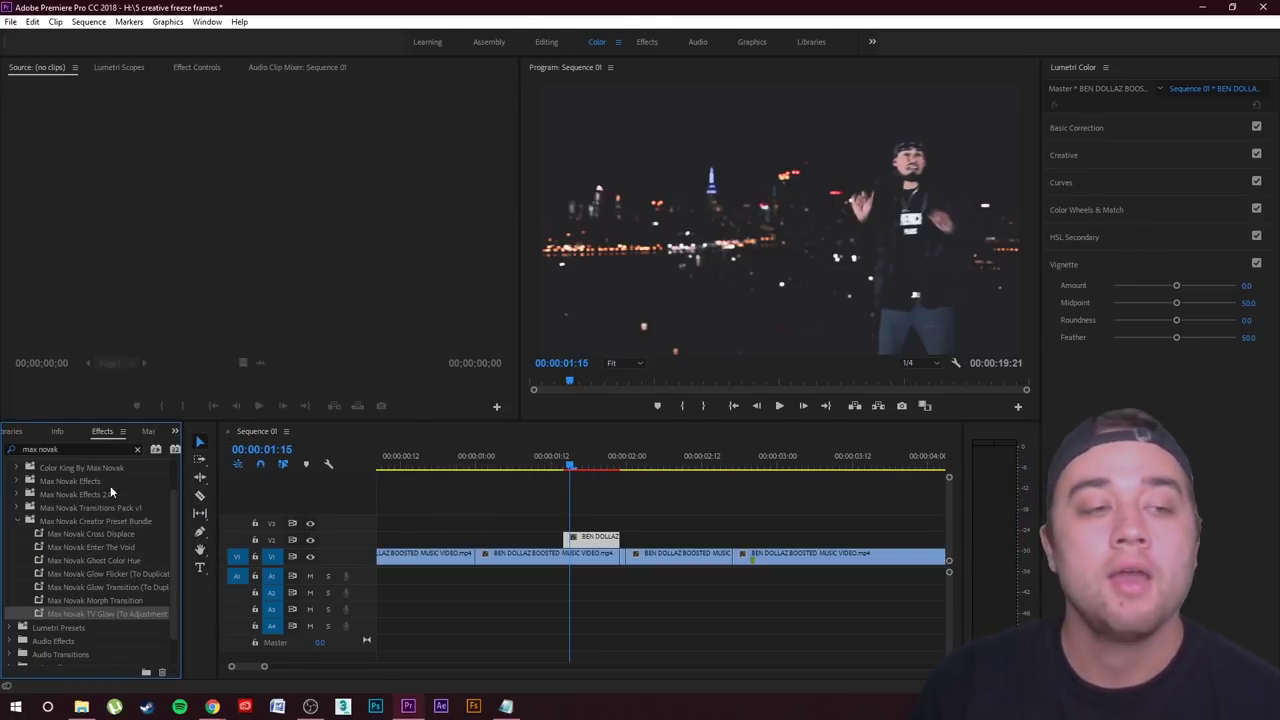
click(135, 449)
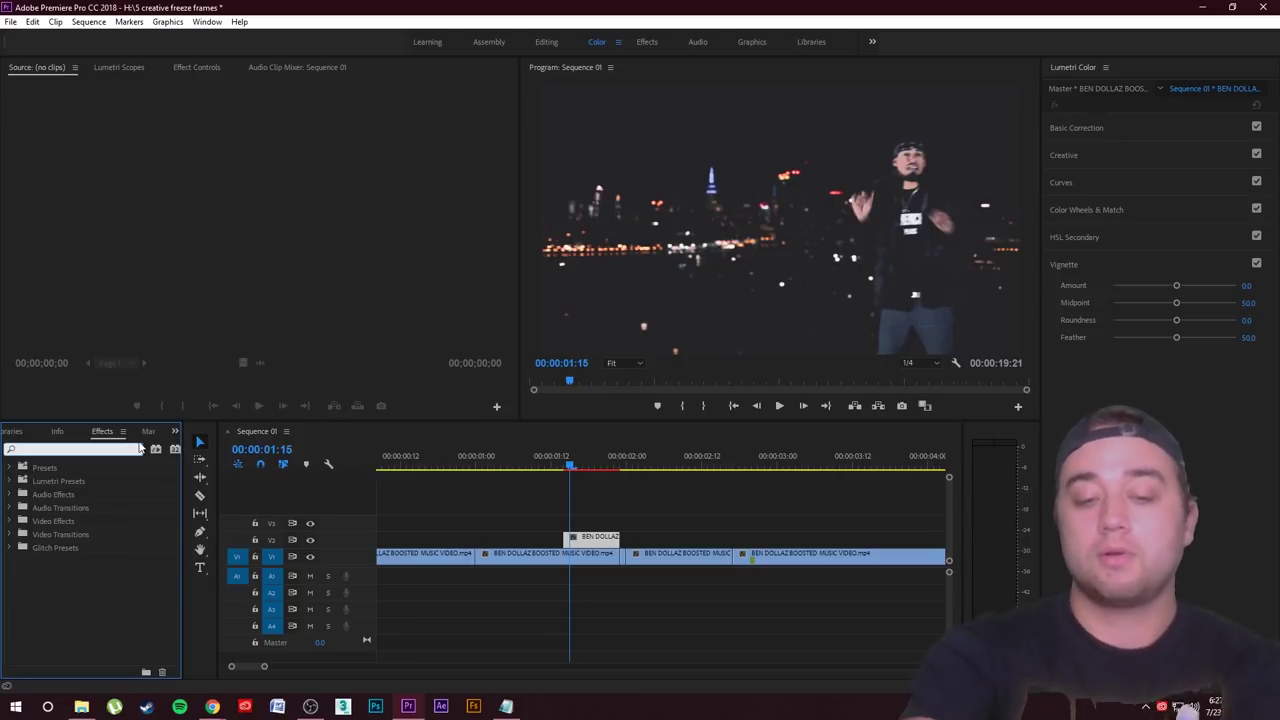
text(crop)
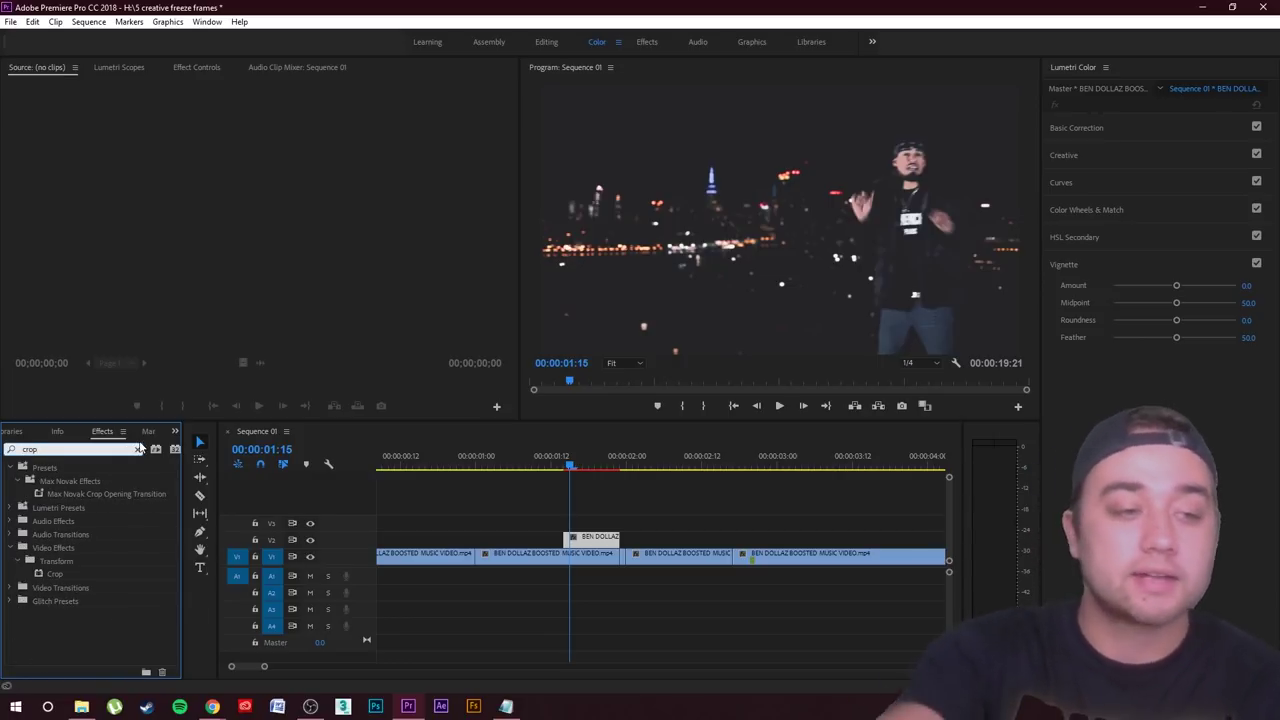
click(82, 573)
drag(82, 573, 600, 540)
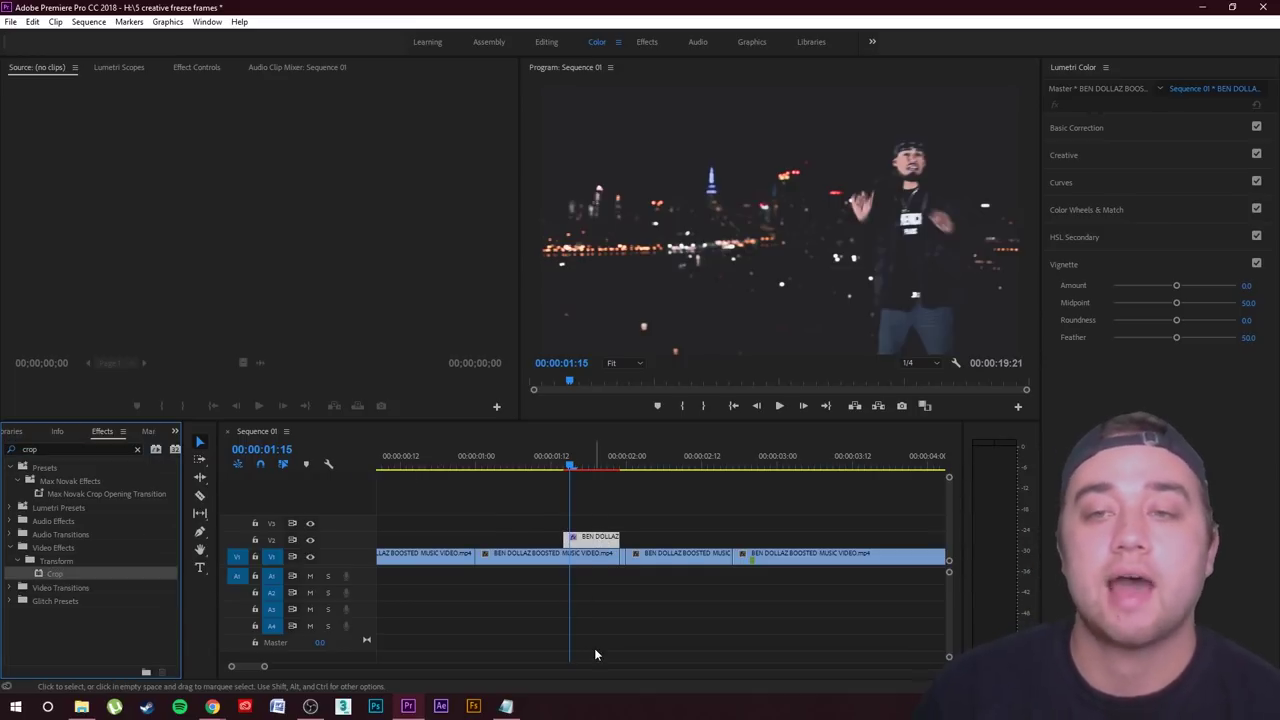
Start a pen mask on the Crop effect at the foot of the man's left outline, and maximize the program monitor
click(200, 68)
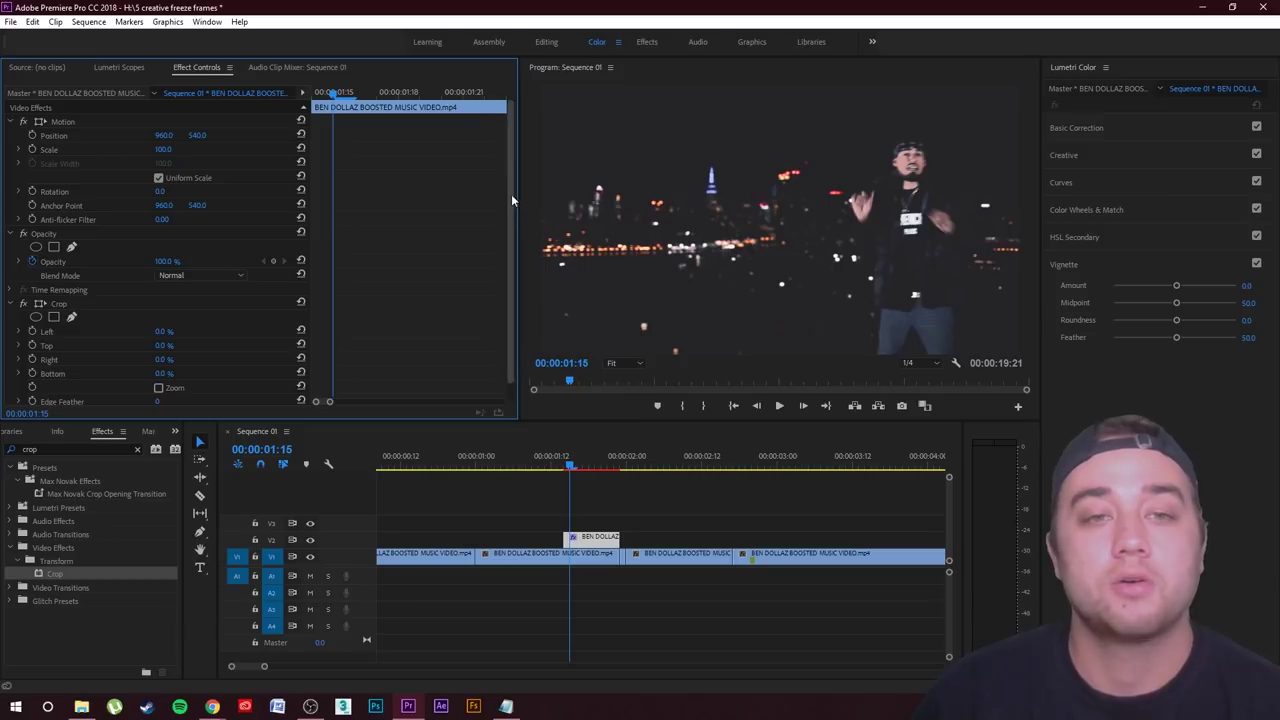
scroll(505, 208, down, 1)
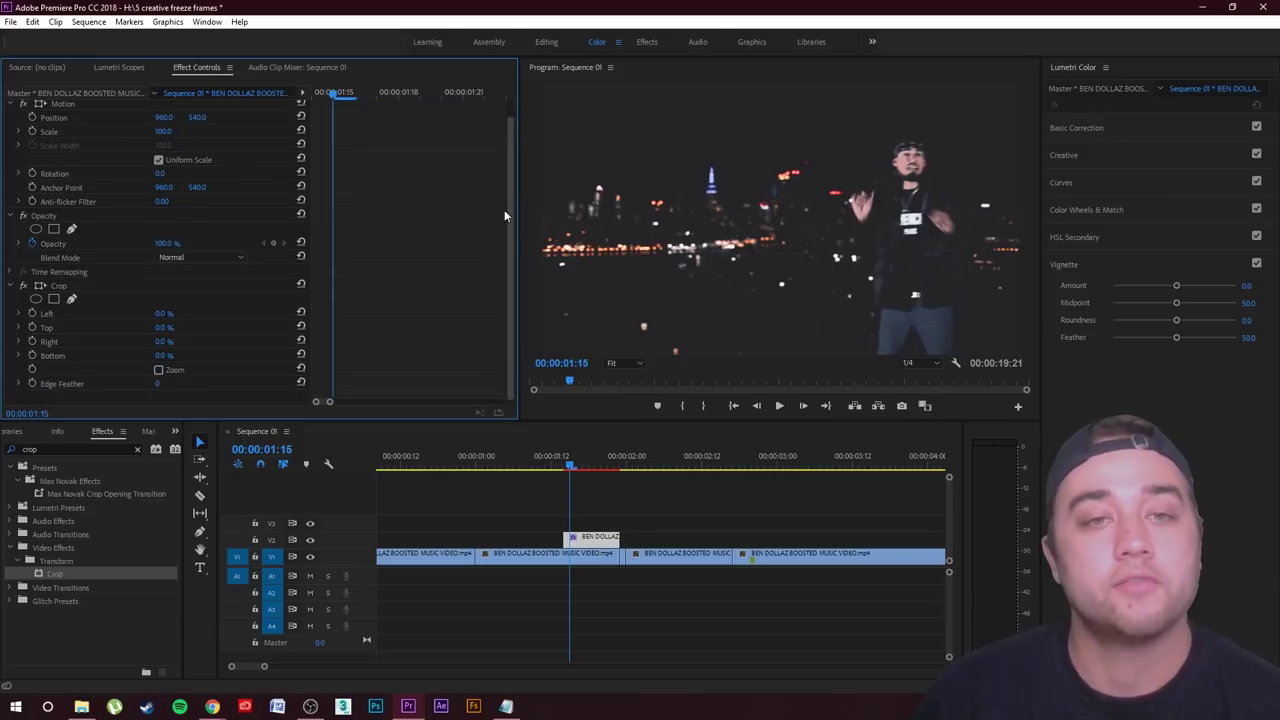
click(71, 299)
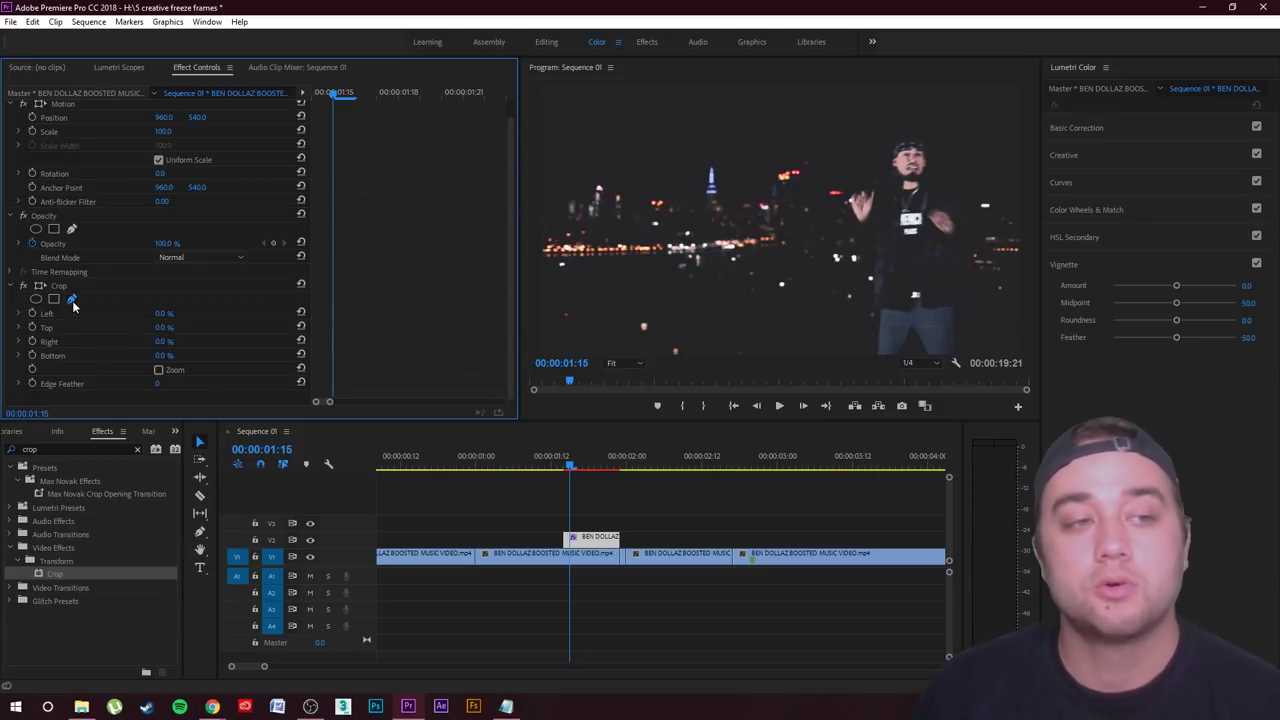
click(878, 353)
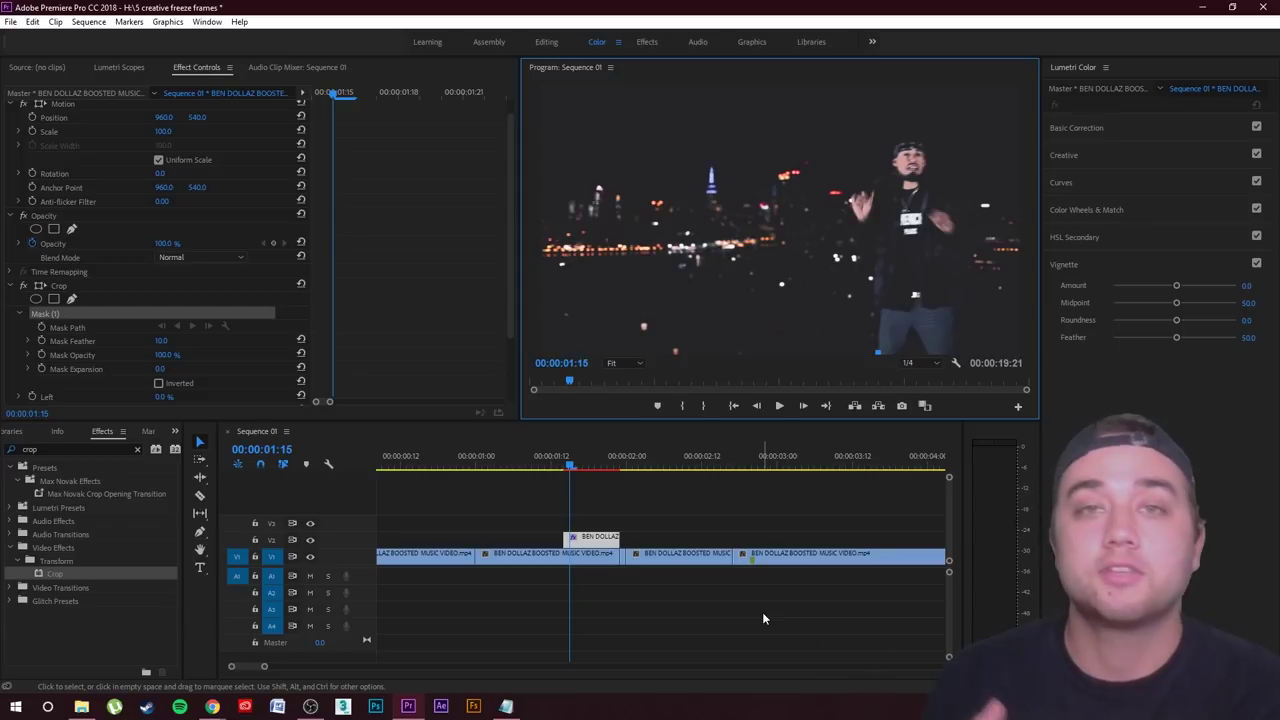
key(grave)
key(grave)
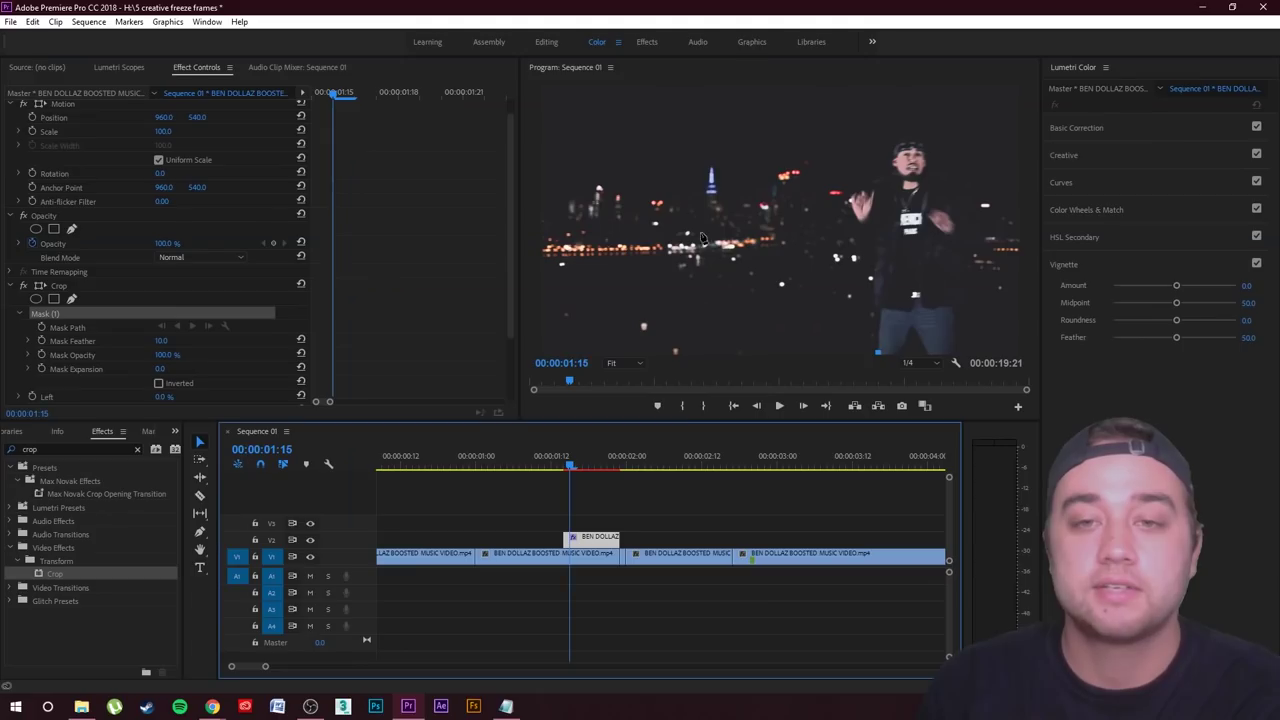
click(878, 355)
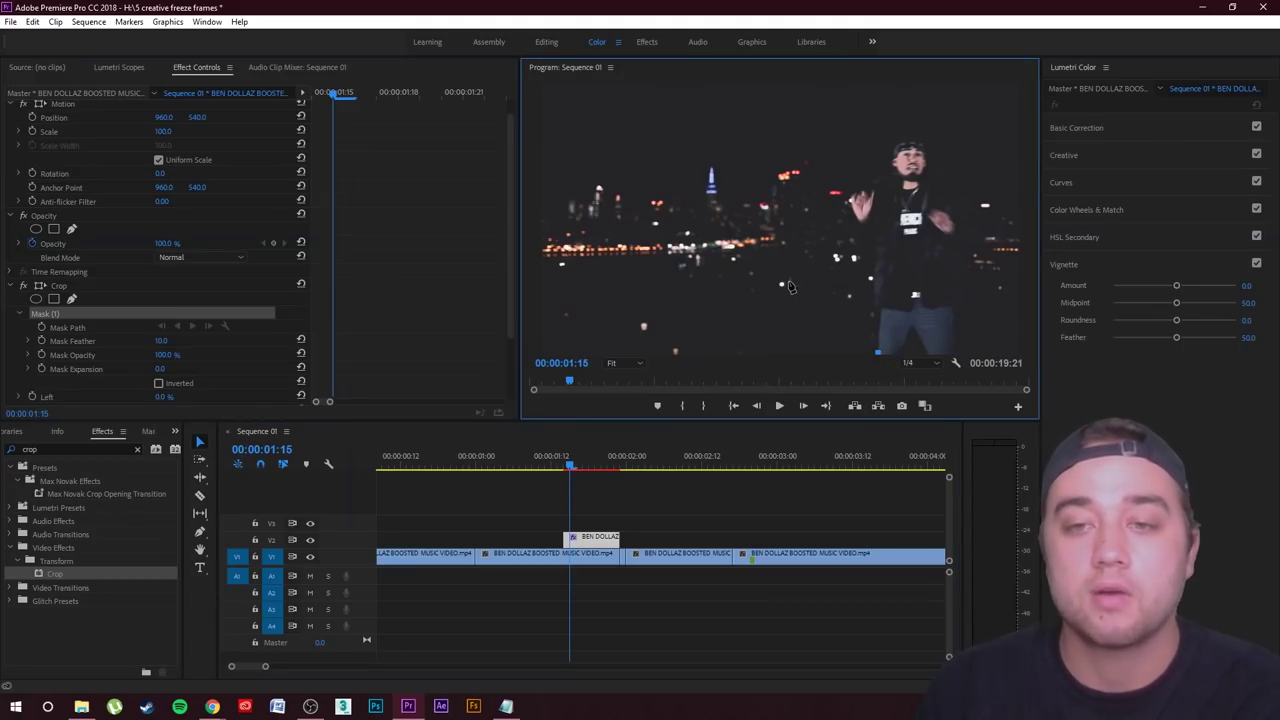
key(grave)
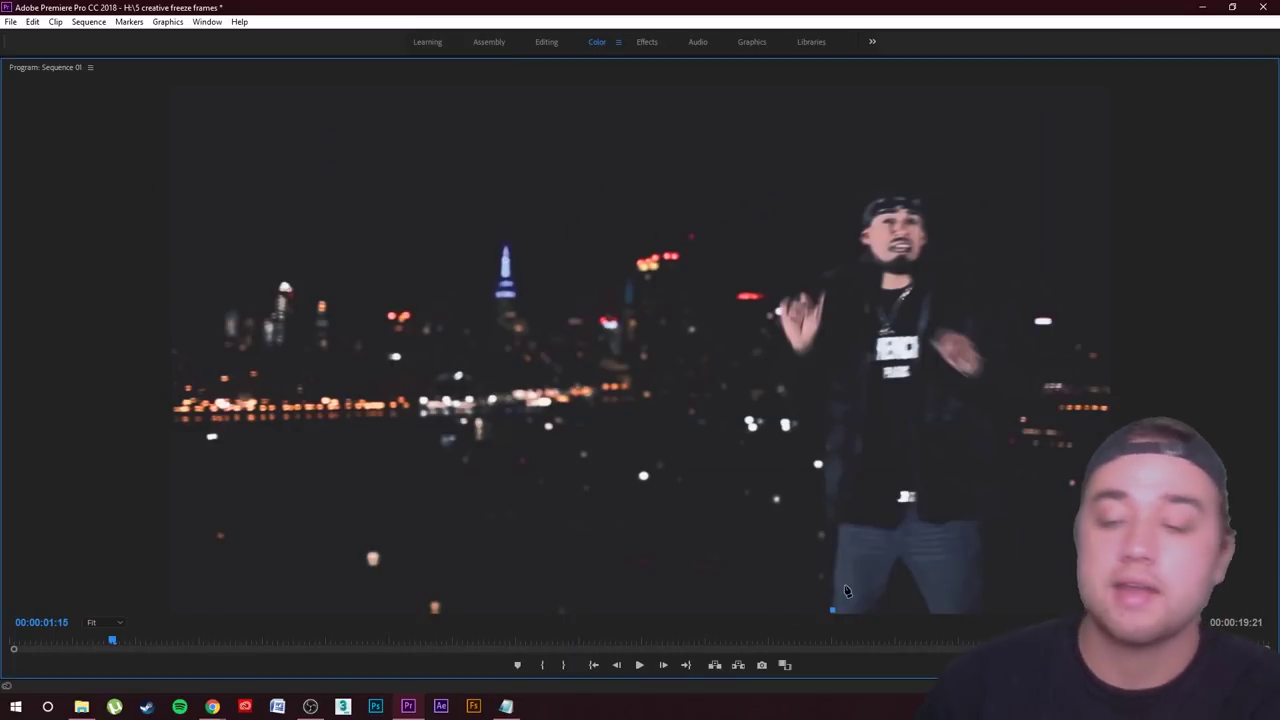
Trace the mask path up the left edge of the man's leg, jacket and elbow to his raised hand
click(836, 582)
click(836, 548)
click(838, 524)
click(827, 501)
click(824, 453)
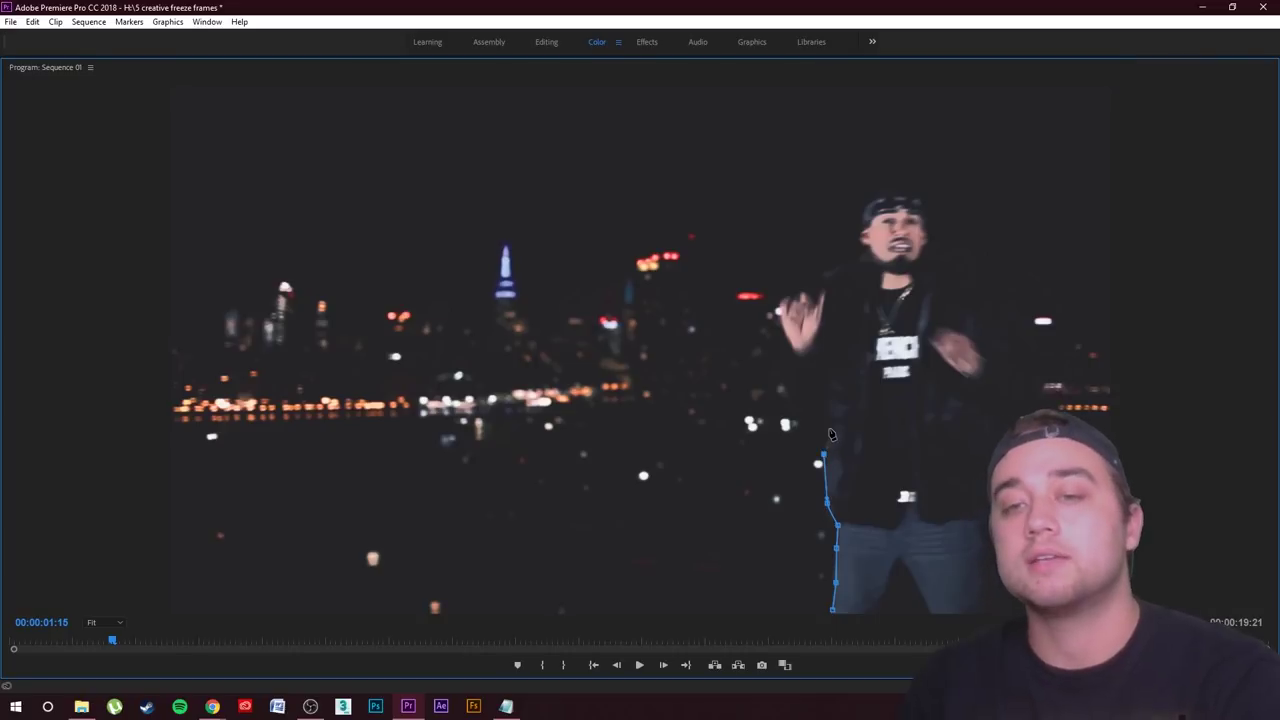
click(828, 415)
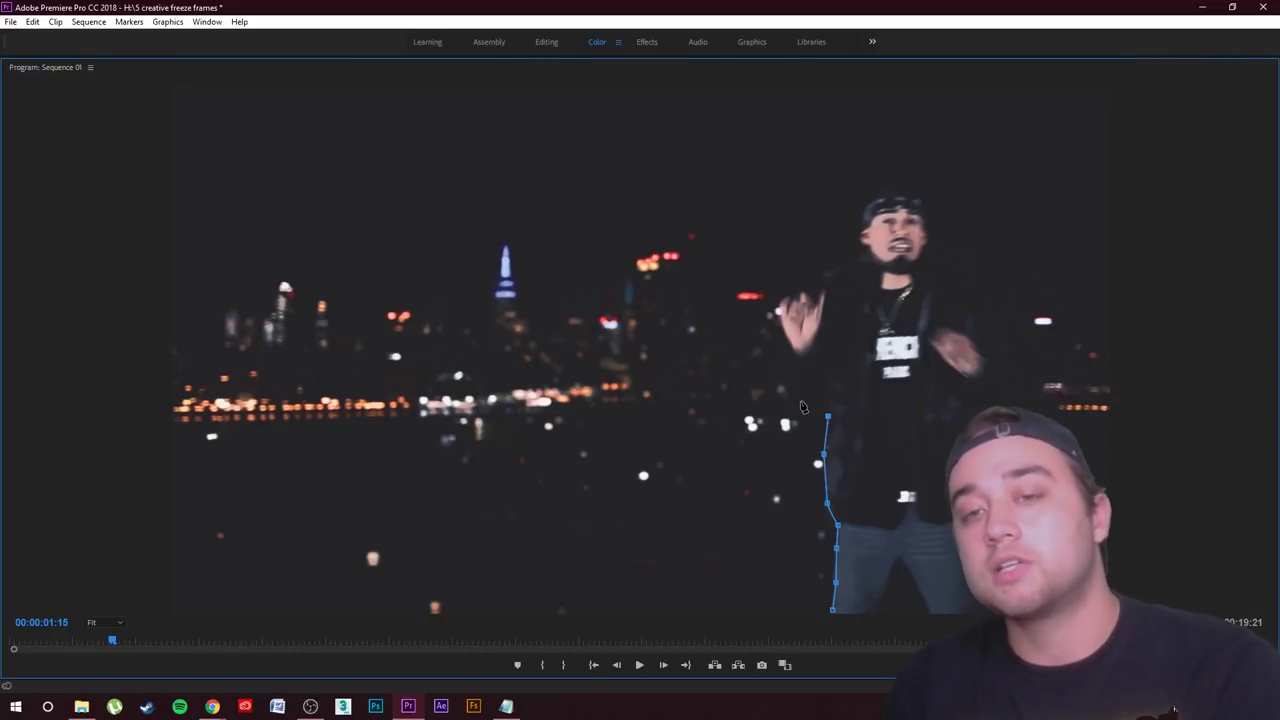
click(794, 401)
click(780, 359)
click(779, 328)
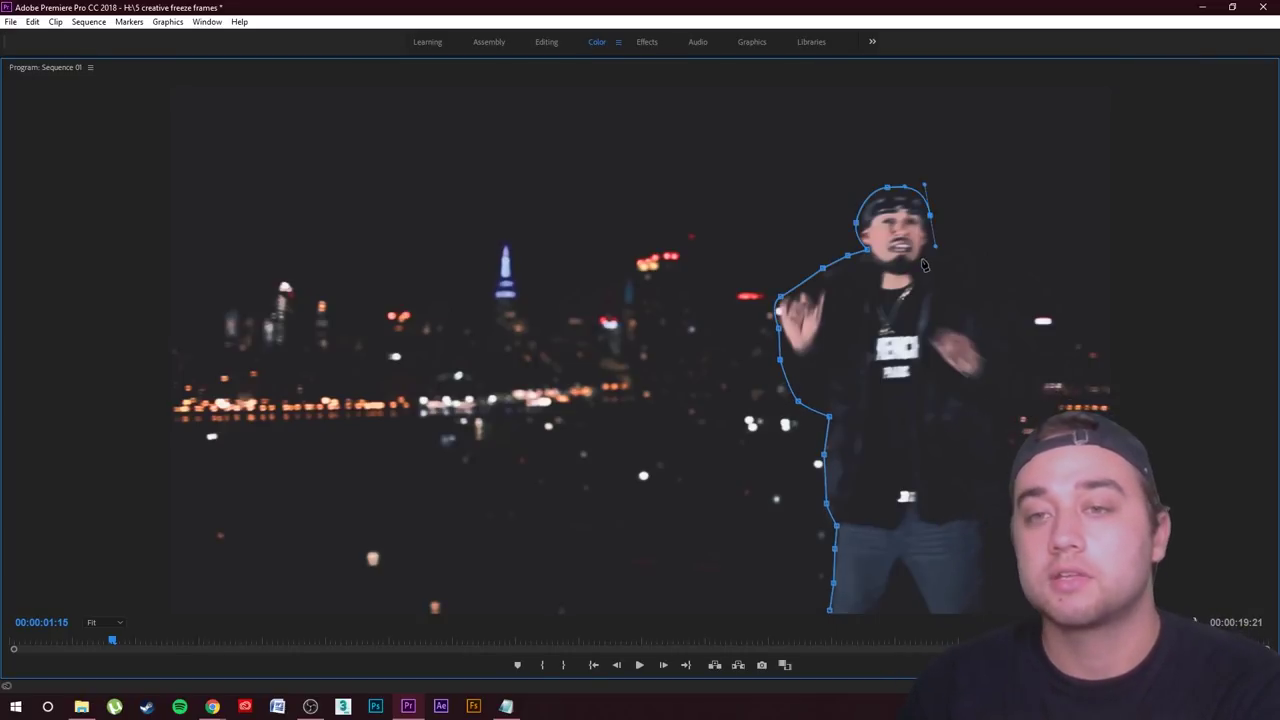
Continue the mask path from the man's jaw over his right-hand shoulder and down the sleeve to the elbow
click(922, 259)
click(955, 294)
click(996, 328)
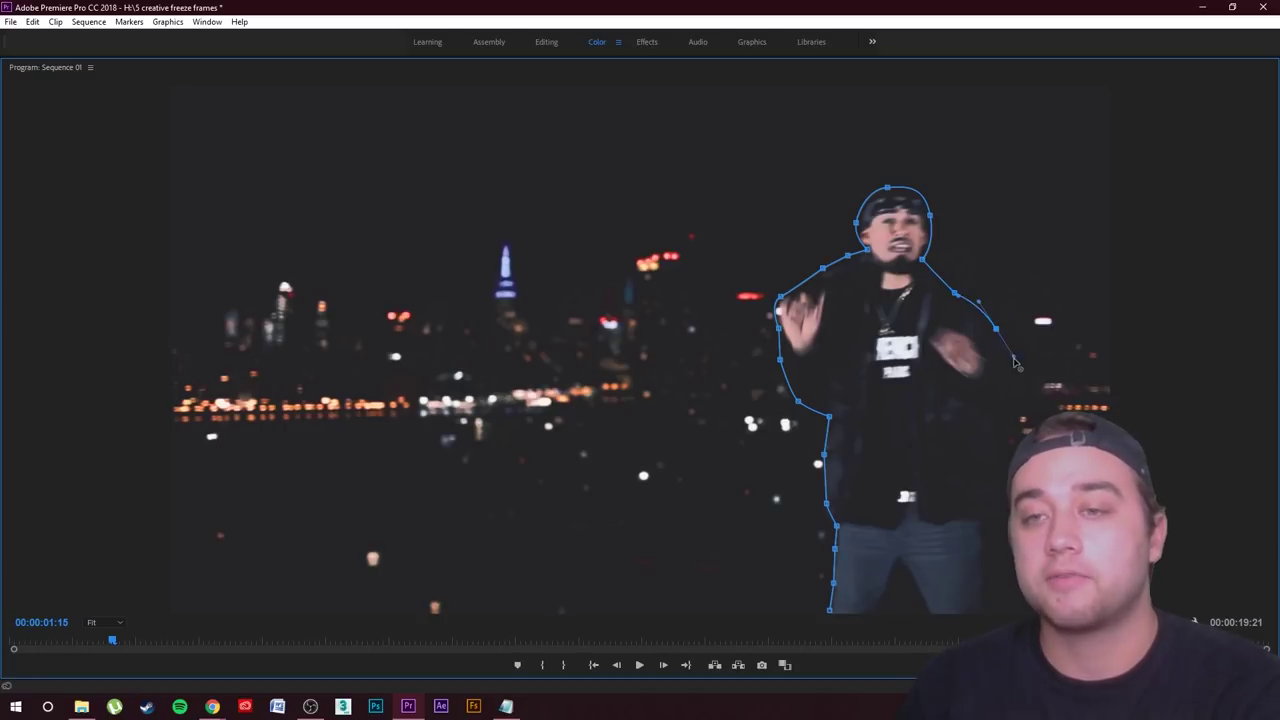
click(1013, 357)
click(1018, 385)
click(996, 403)
Continue the mask path down the right edge of the man's jacket and leg to the bottom of the frame
click(989, 439)
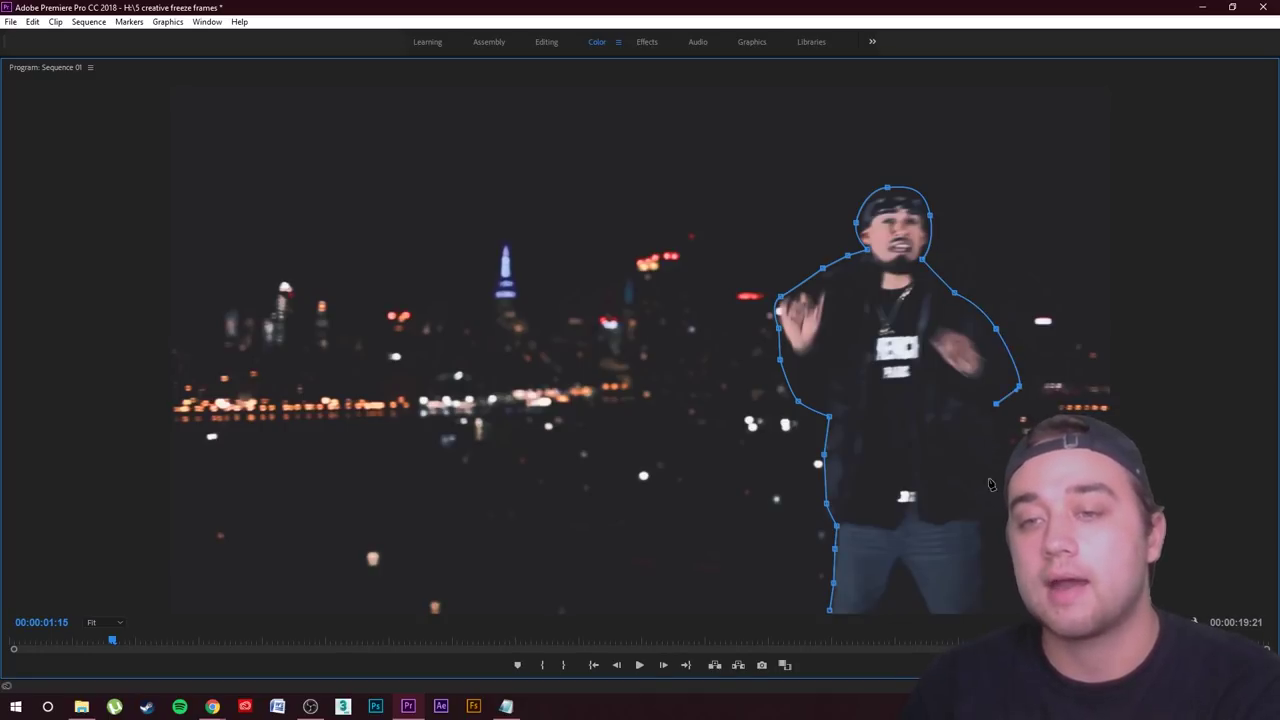
click(994, 468)
click(991, 505)
click(981, 524)
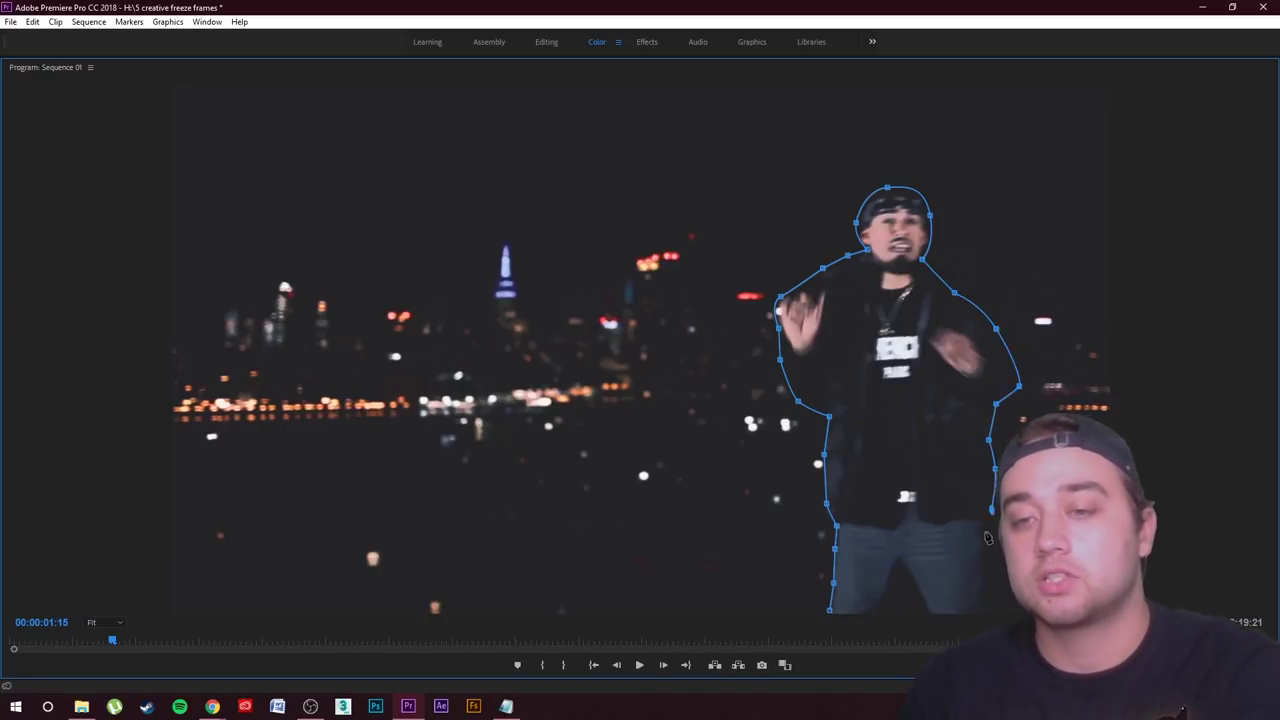
click(986, 572)
click(986, 612)
Trace the gap between the man's legs, close the mask path at its starting point, and restore the program monitor to normal size
click(898, 558)
click(829, 610)
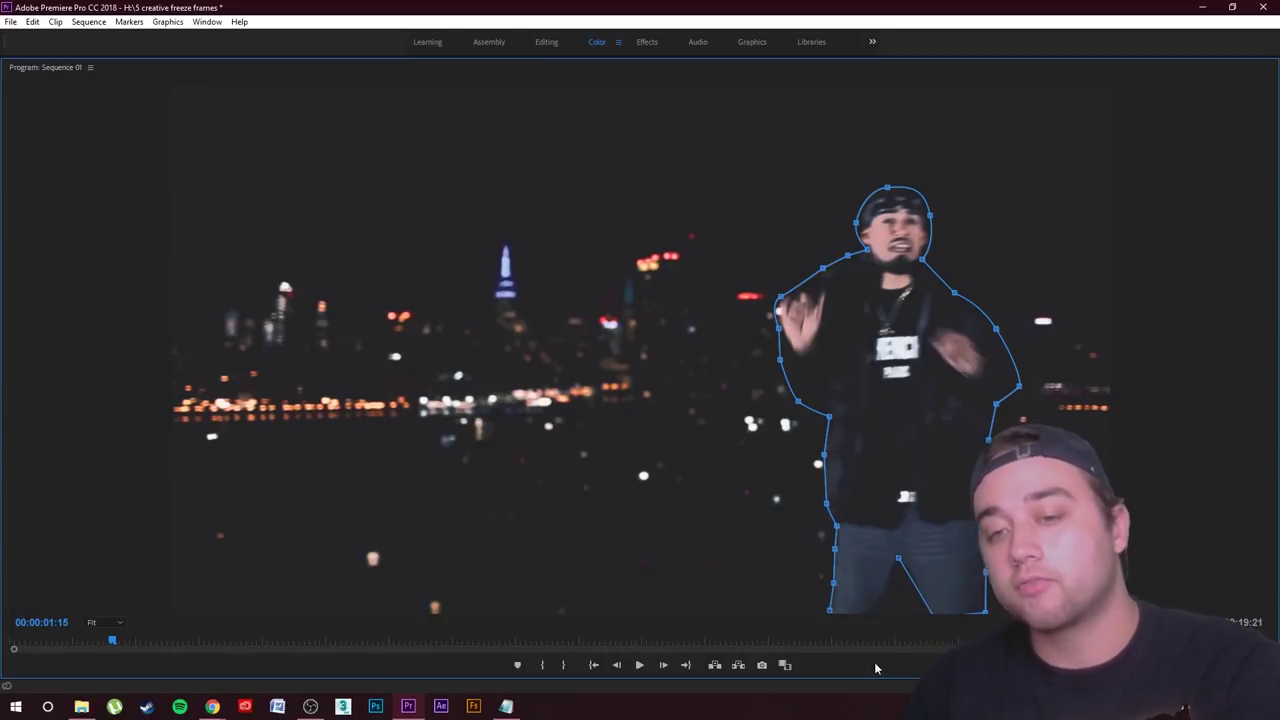
drag(875, 611, 874, 647)
drag(830, 610, 834, 620)
key(Tab)
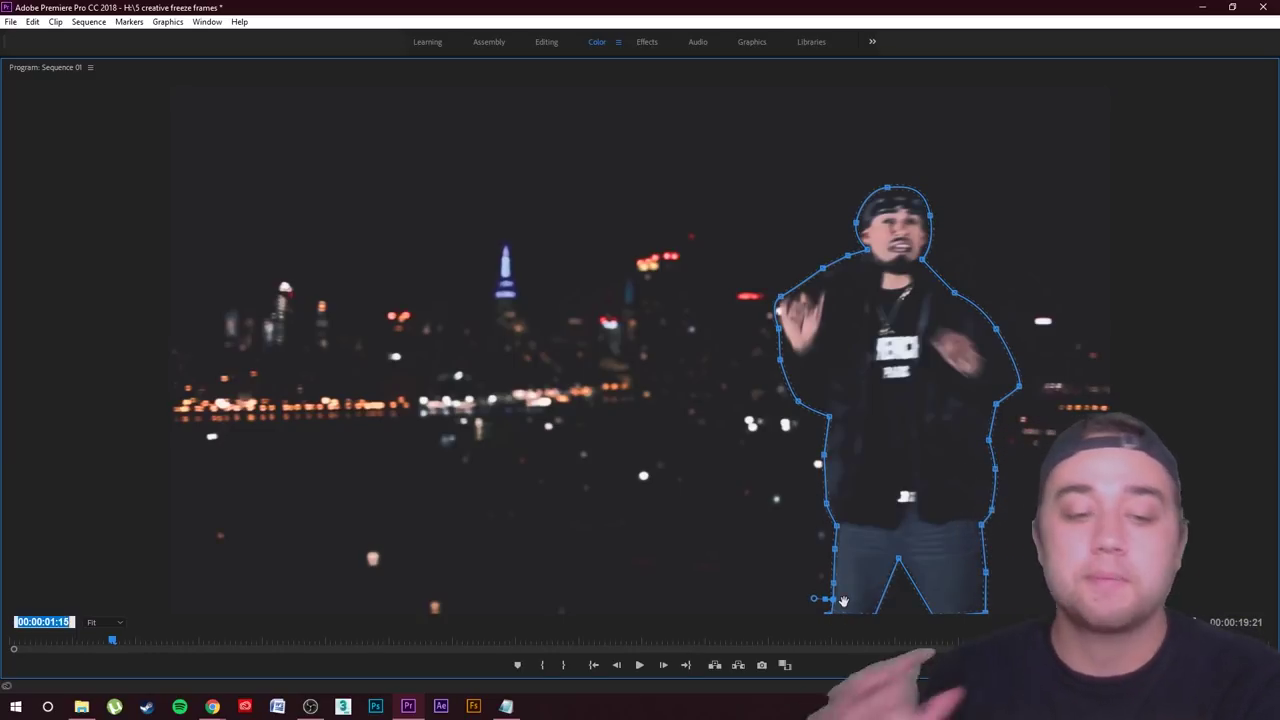
key(Right)
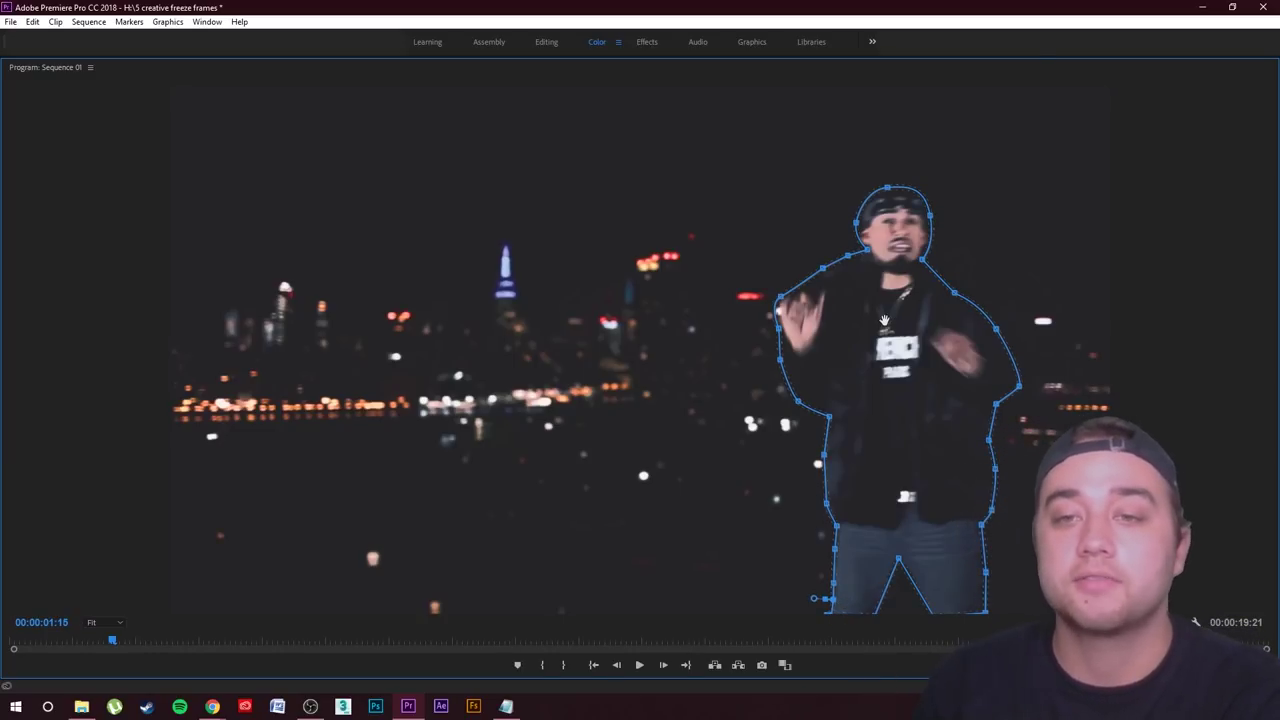
key(grave)
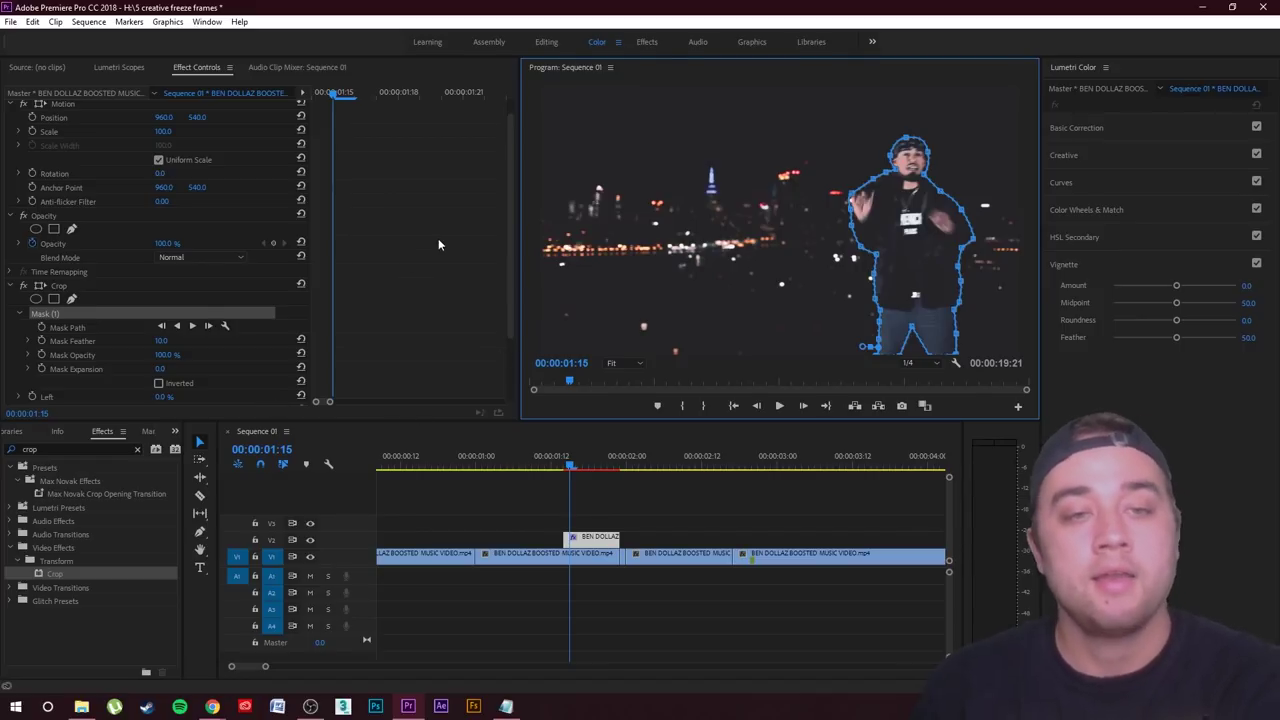
Invert the Crop effect's mask and set the crop's Left value to 100%
scroll(440, 246, down, 2)
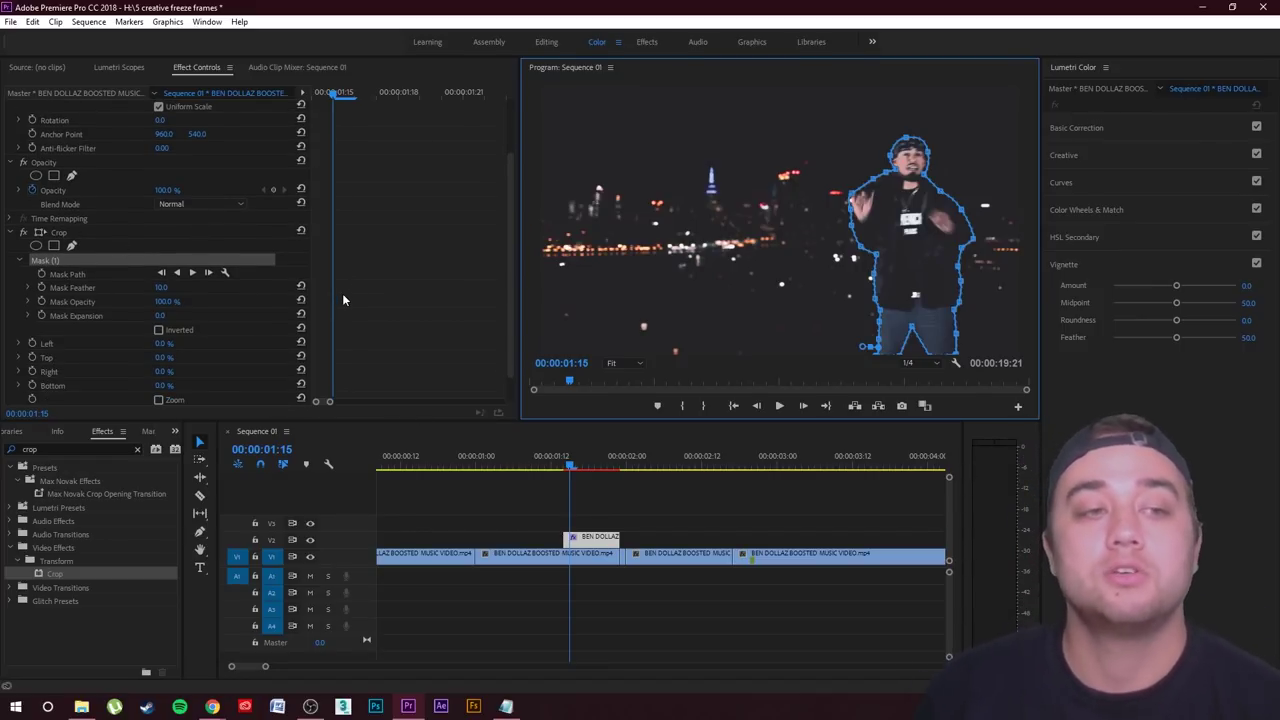
click(161, 338)
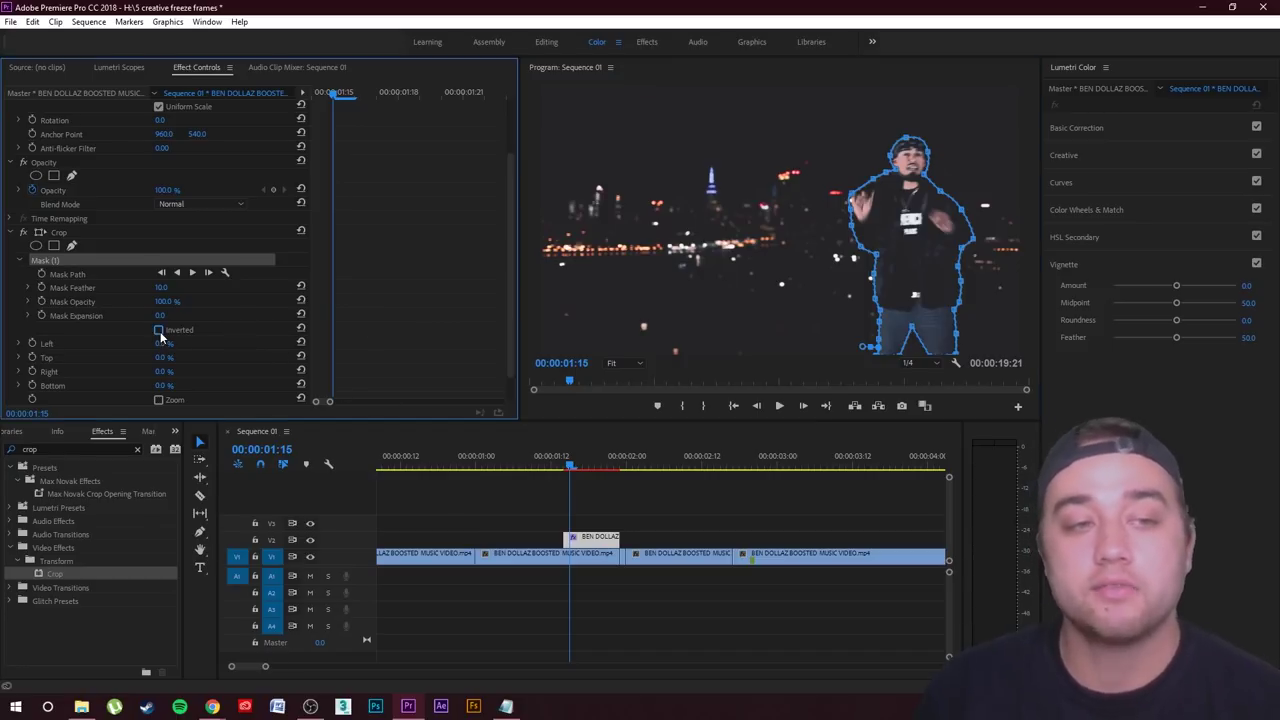
drag(161, 343, 262, 470)
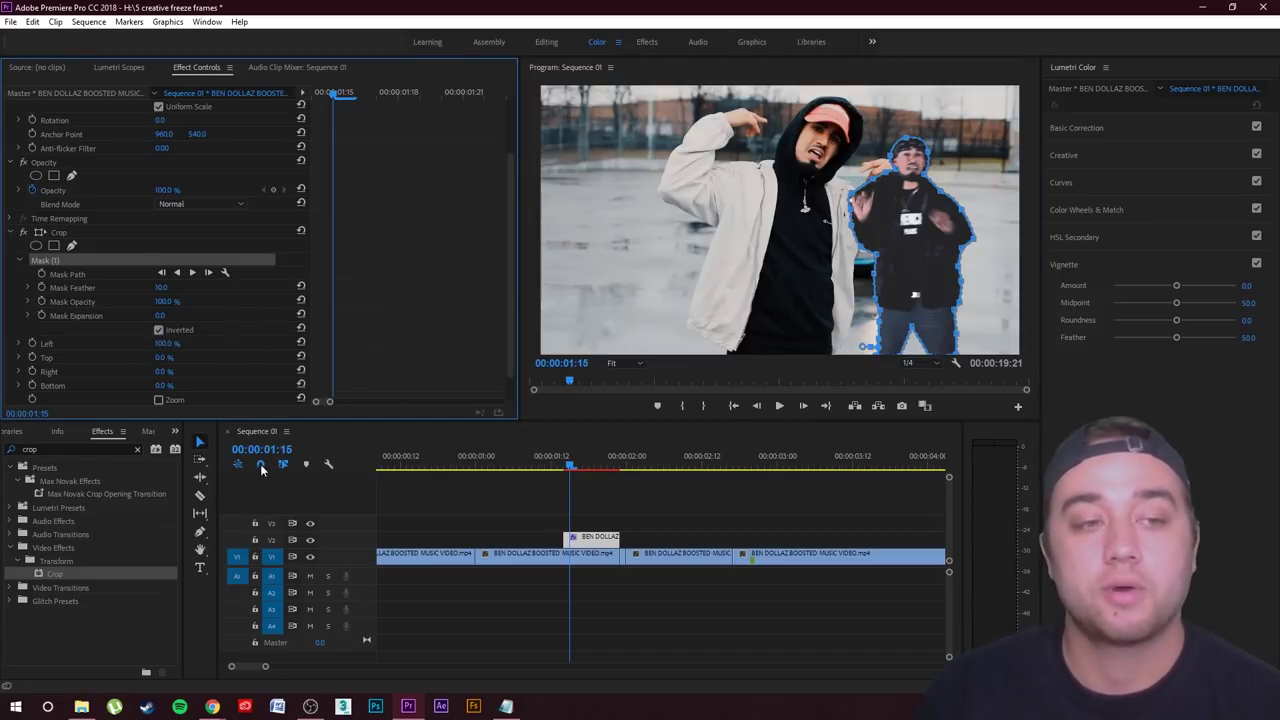
Hide track V1 and examine the cutout and its mask outline in the maximized program monitor
click(479, 524)
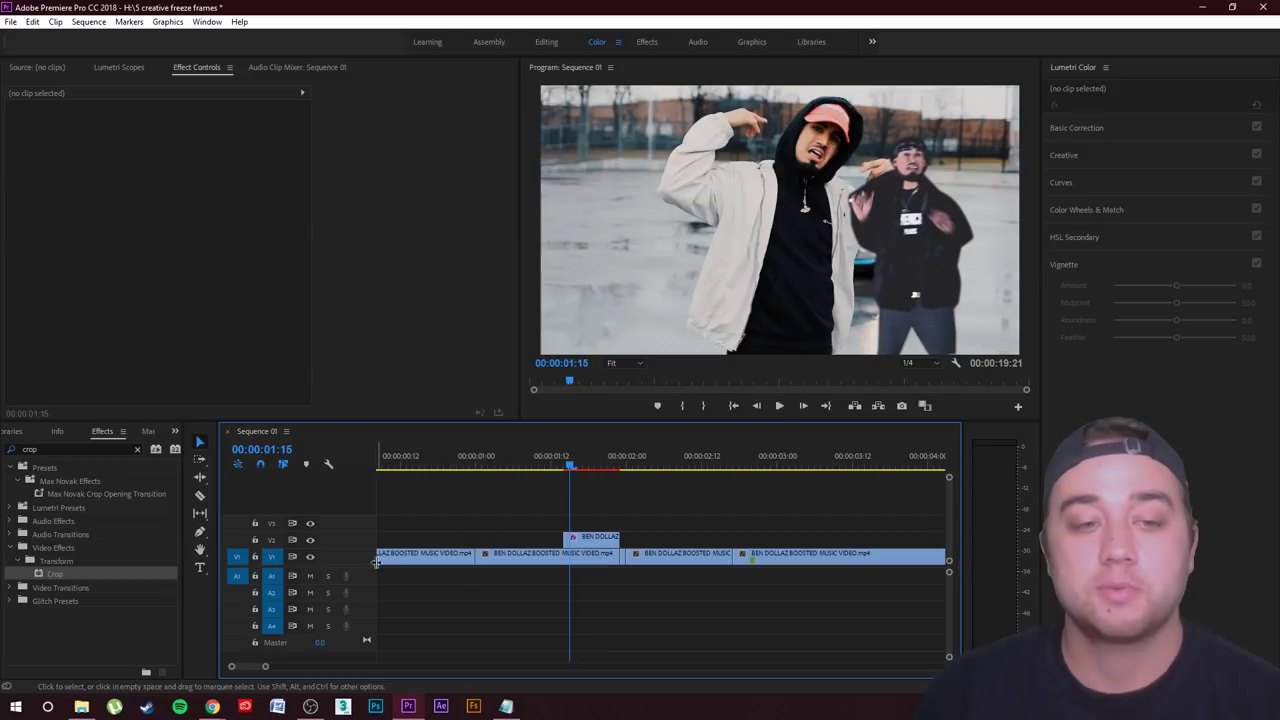
click(310, 556)
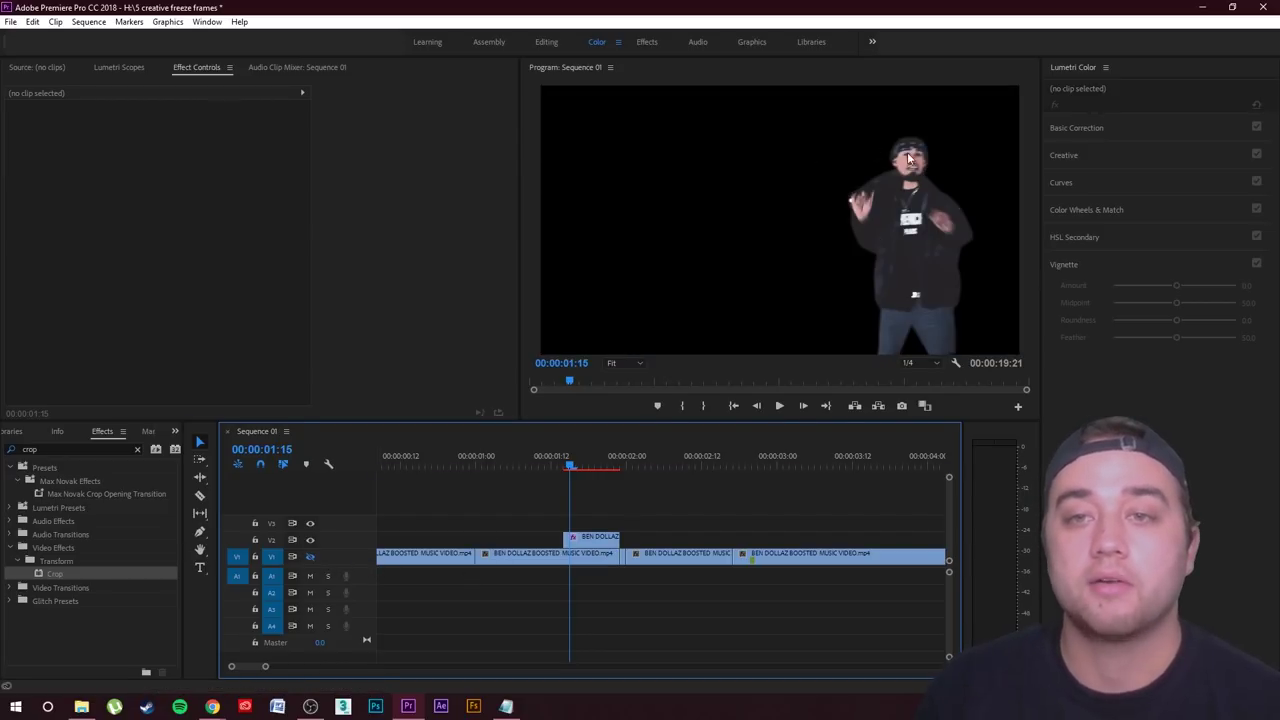
click(600, 540)
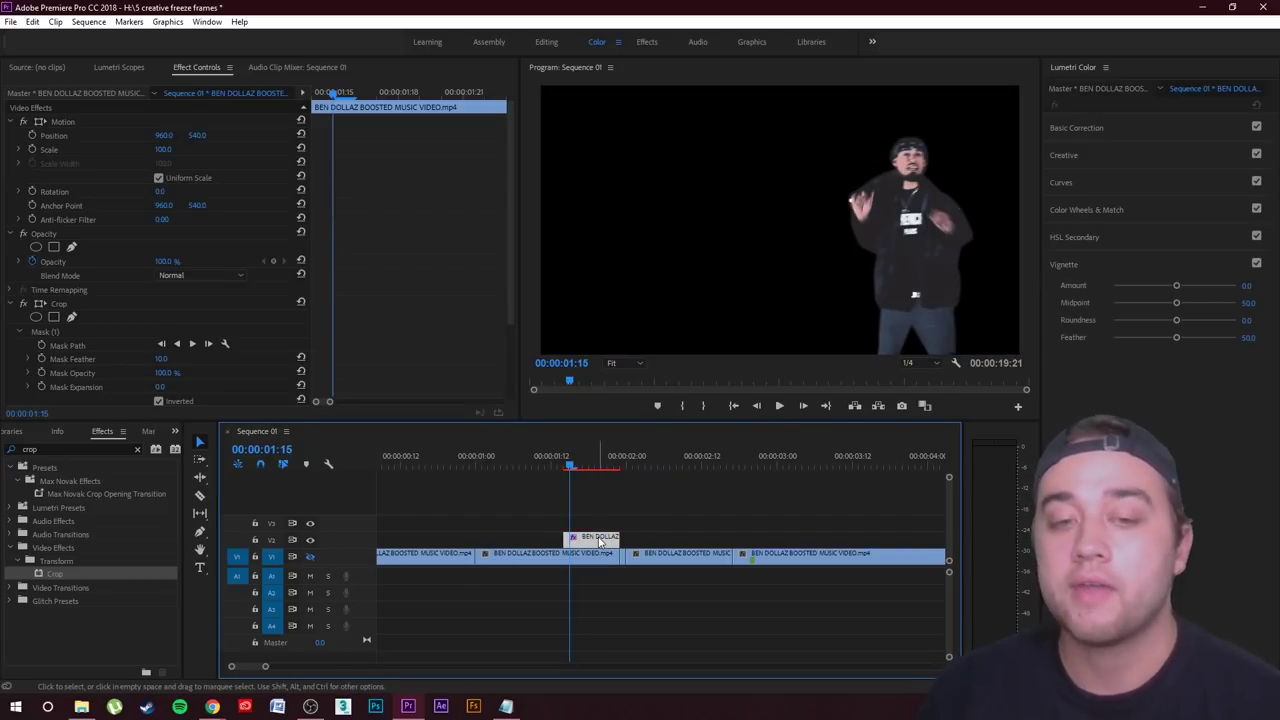
click(48, 334)
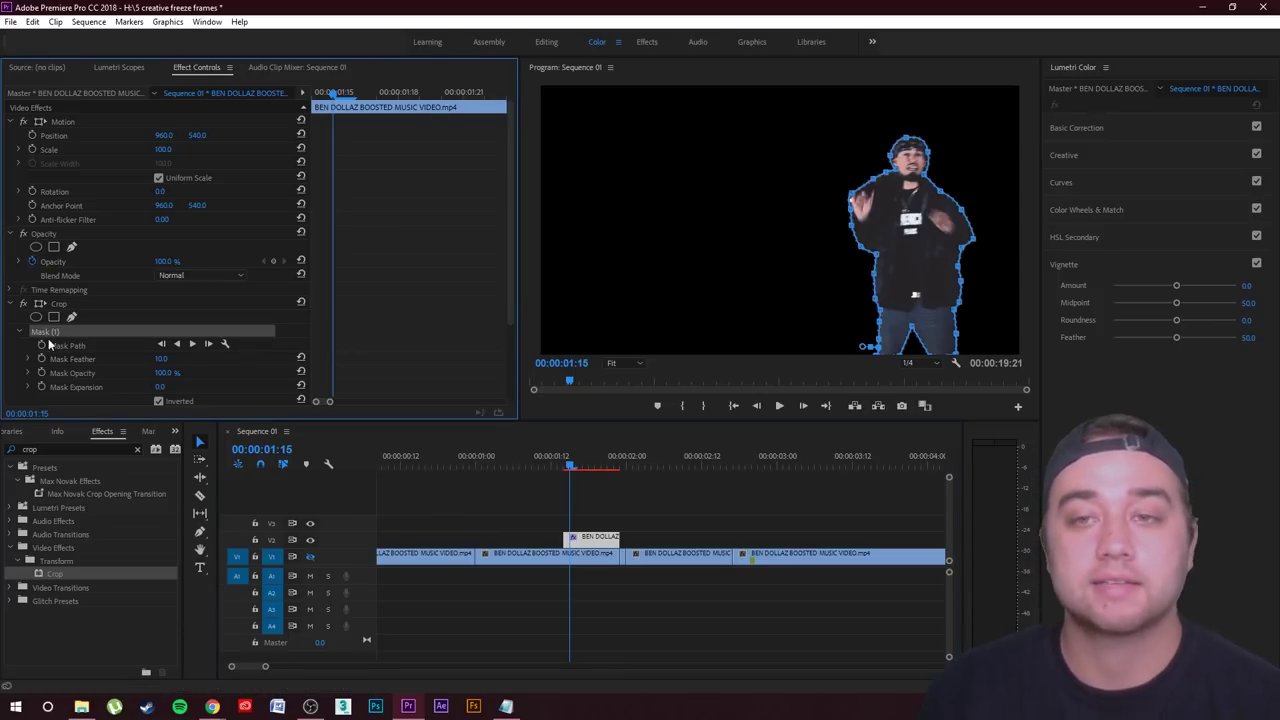
key(grave)
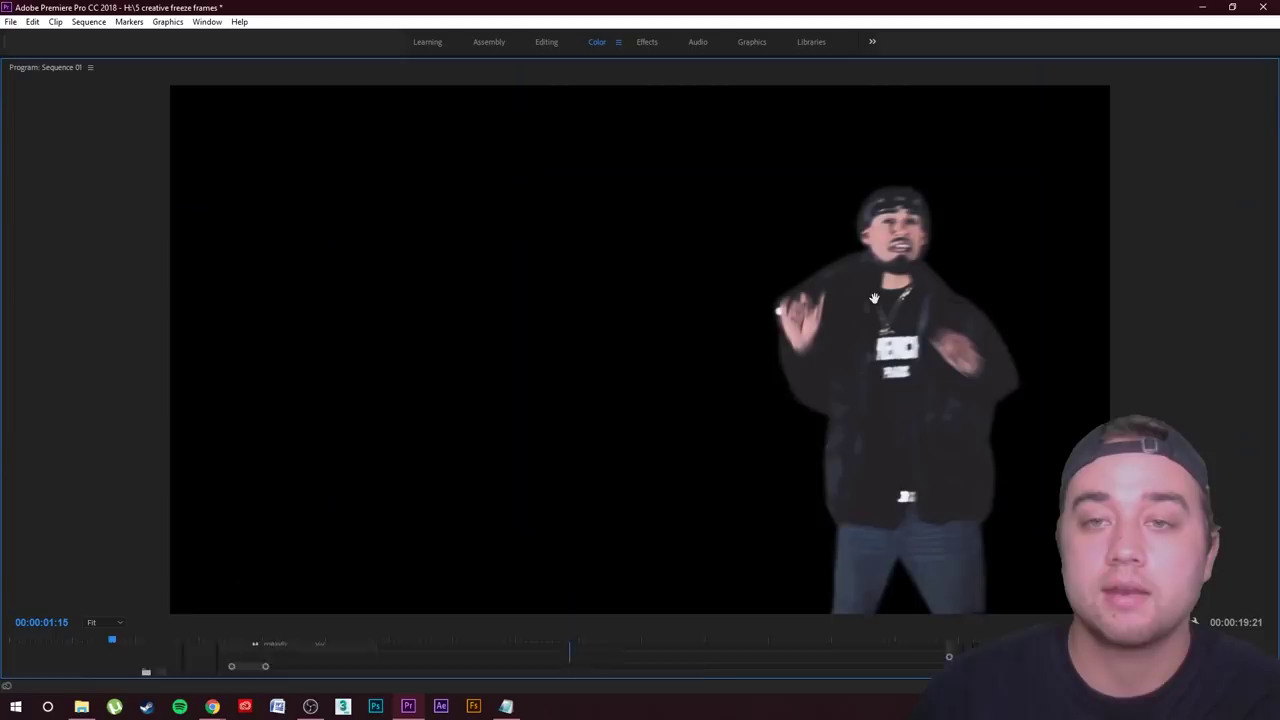
key(grave)
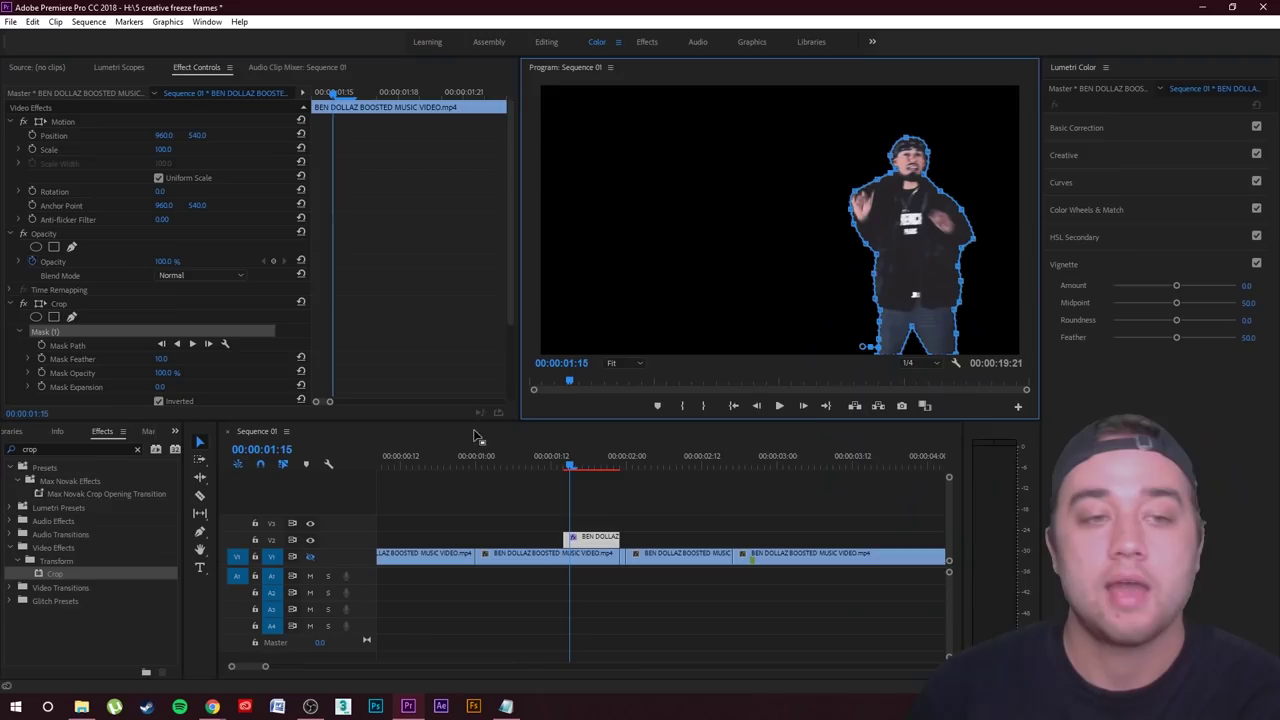
Set the Mask Feather of the frozen V2 clip's crop mask to 40.8 and check the mask outline
click(711, 537)
click(612, 553)
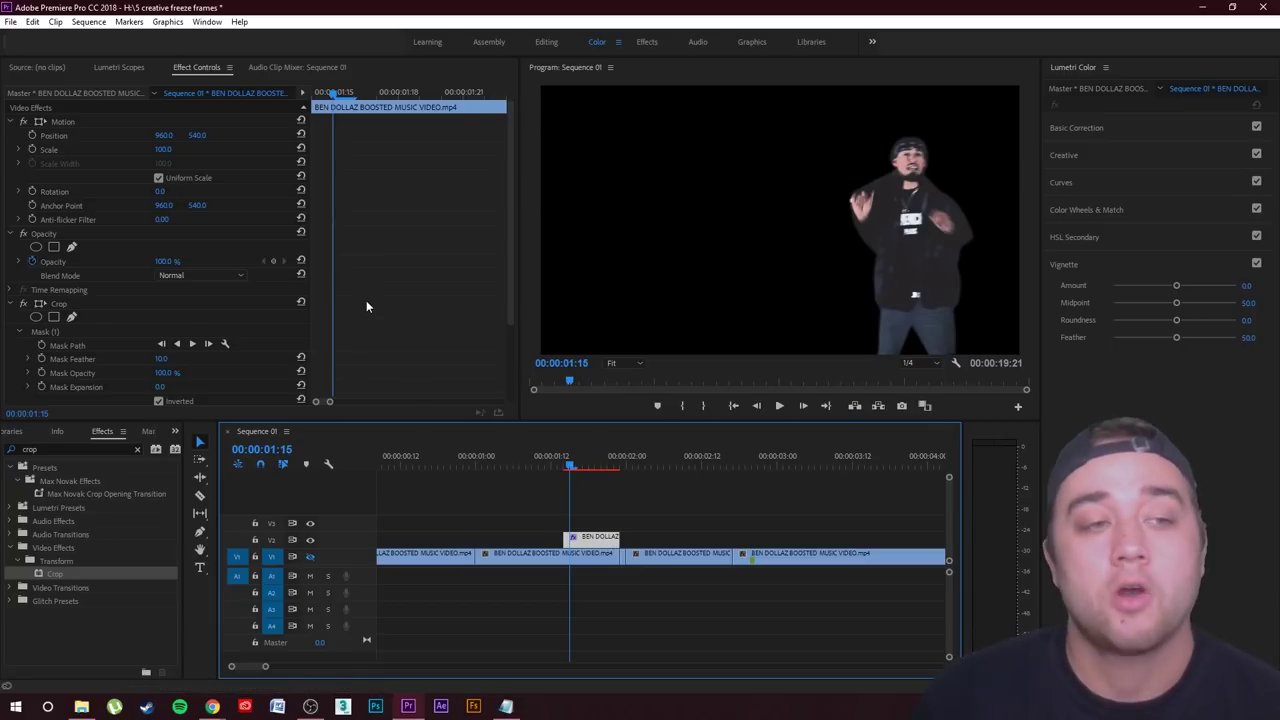
scroll(370, 300, down, 3)
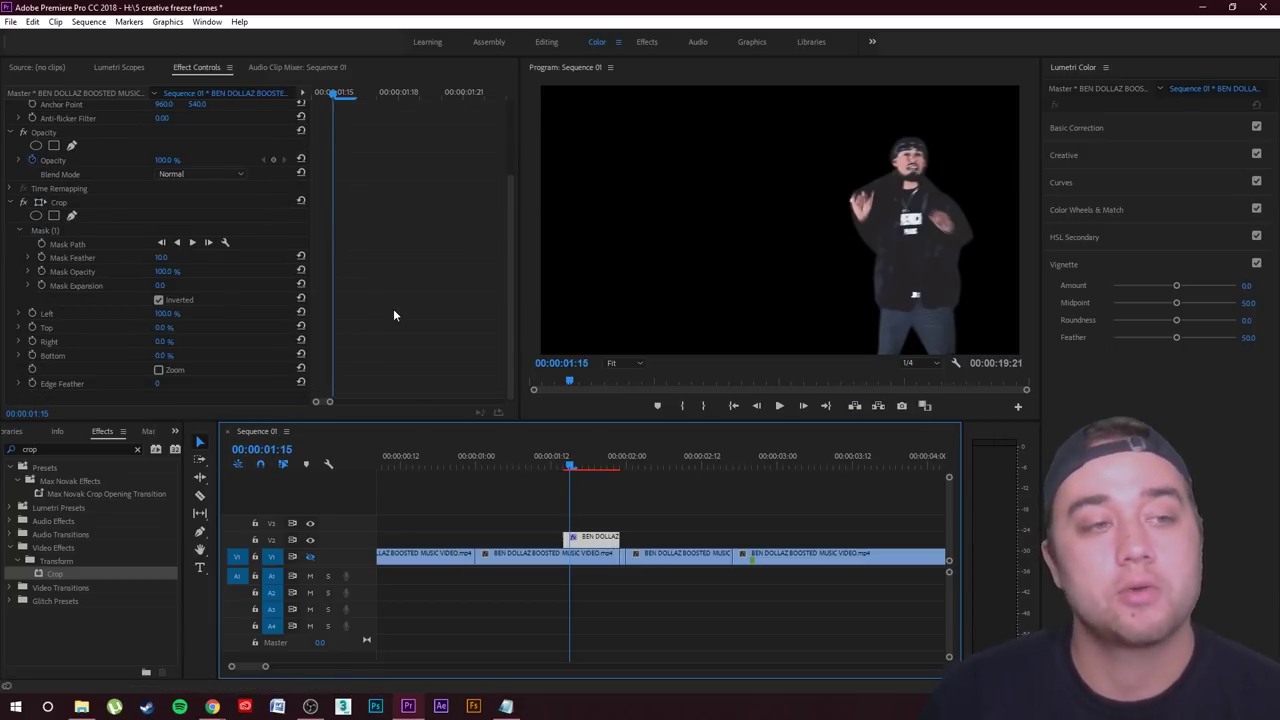
click(29, 258)
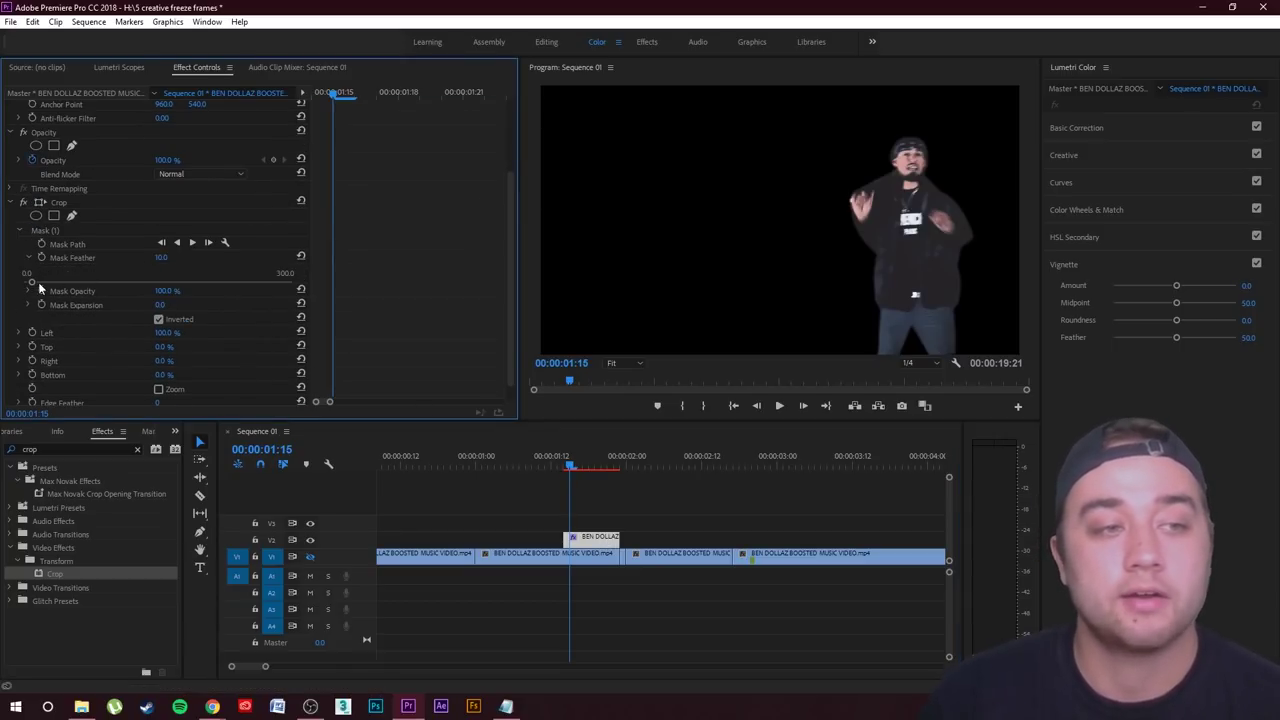
drag(33, 285, 89, 290)
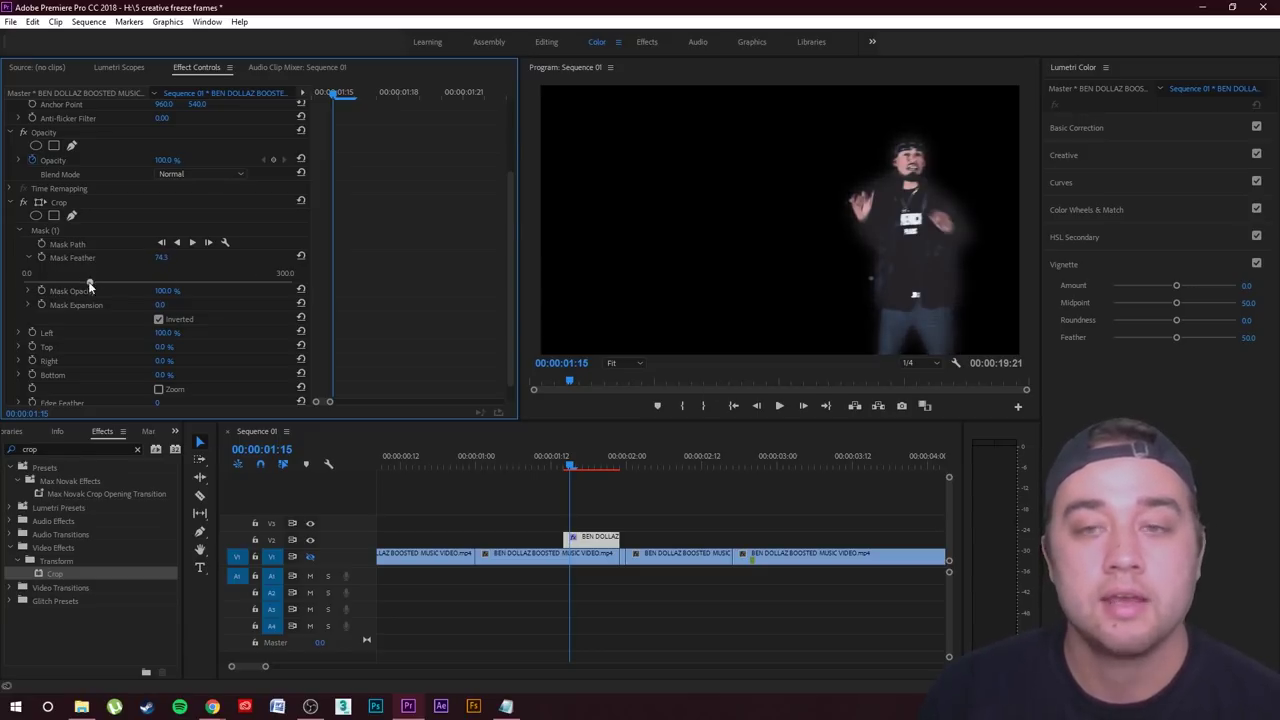
mouse_move(63, 288)
mouse_down()
mouse_move(27, 295)
mouse_move(78, 292)
mouse_move(58, 302)
mouse_up()
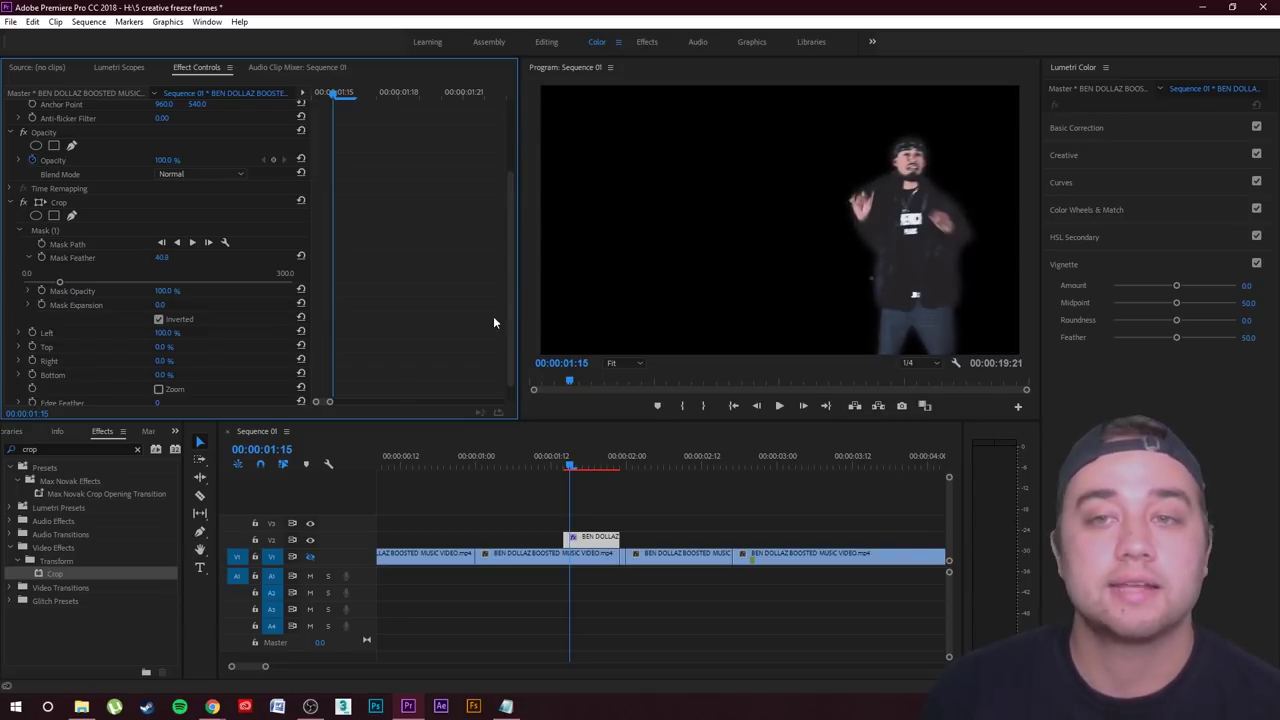
click(45, 230)
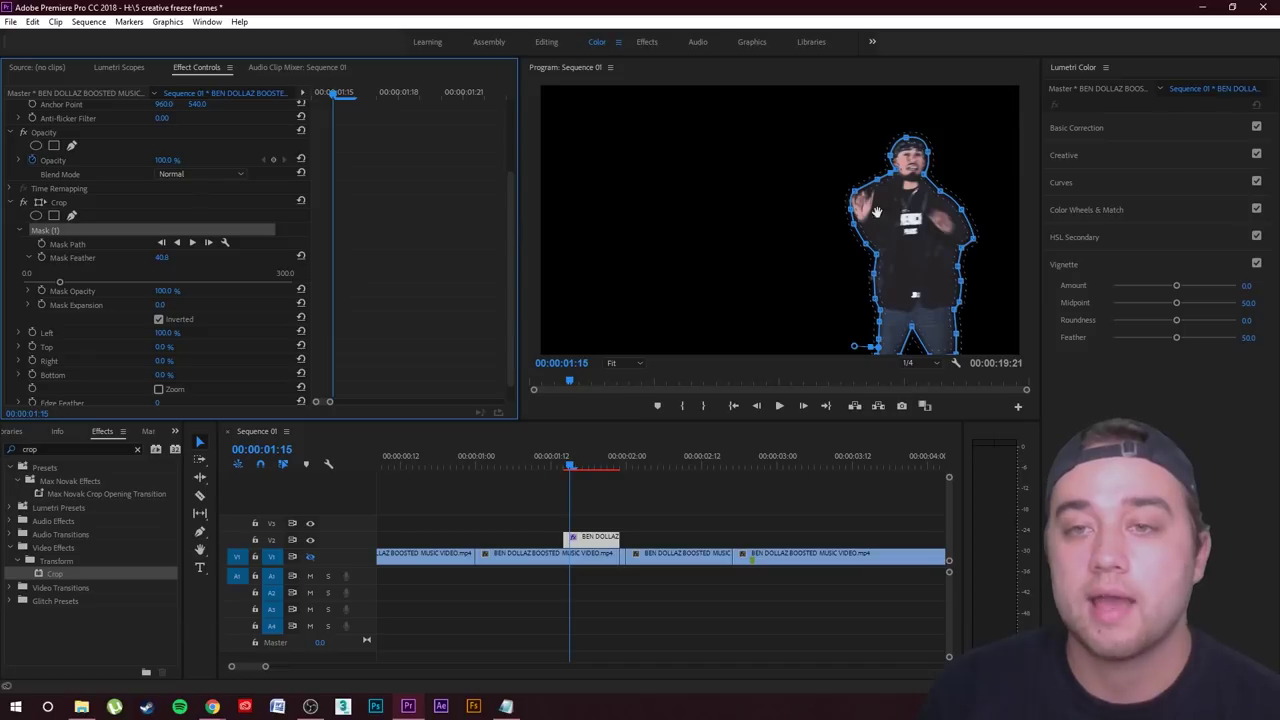
click(885, 185)
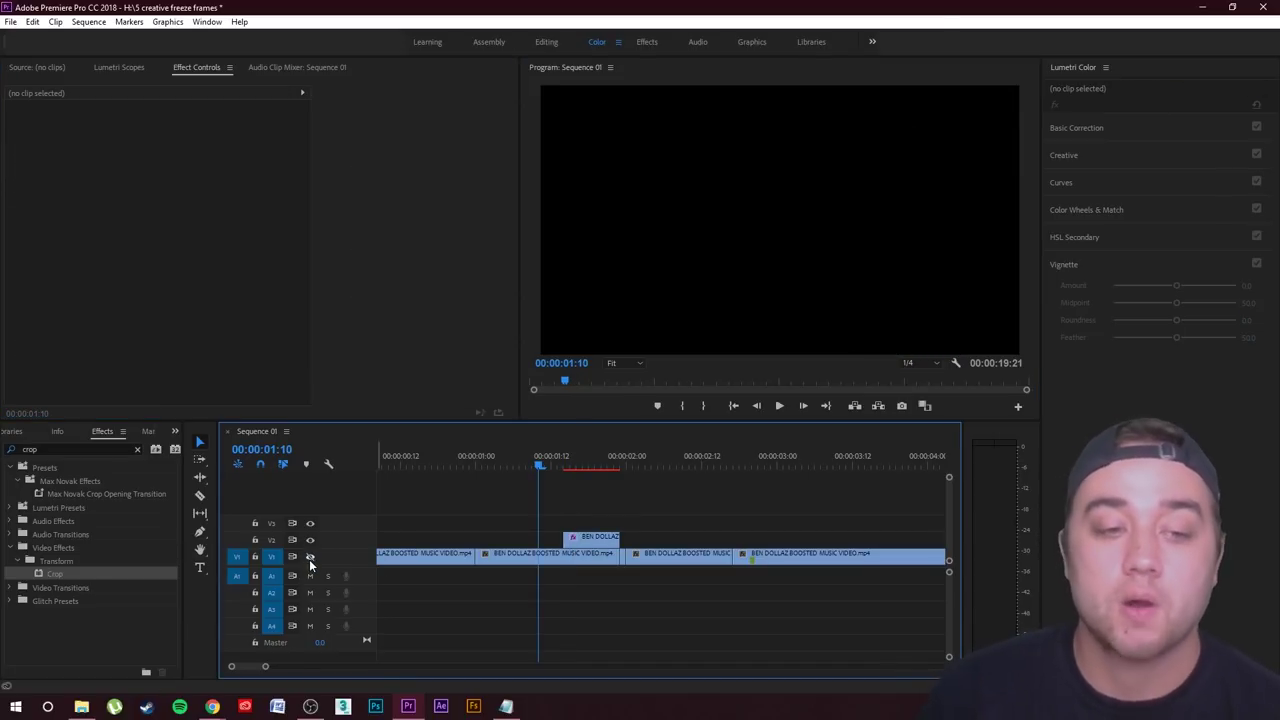
Show track V1 again, play the freeze frame over the footage, and place the playhead at 00:00:01:18
click(310, 557)
click(780, 405)
click(780, 405)
drag(651, 469, 592, 510)
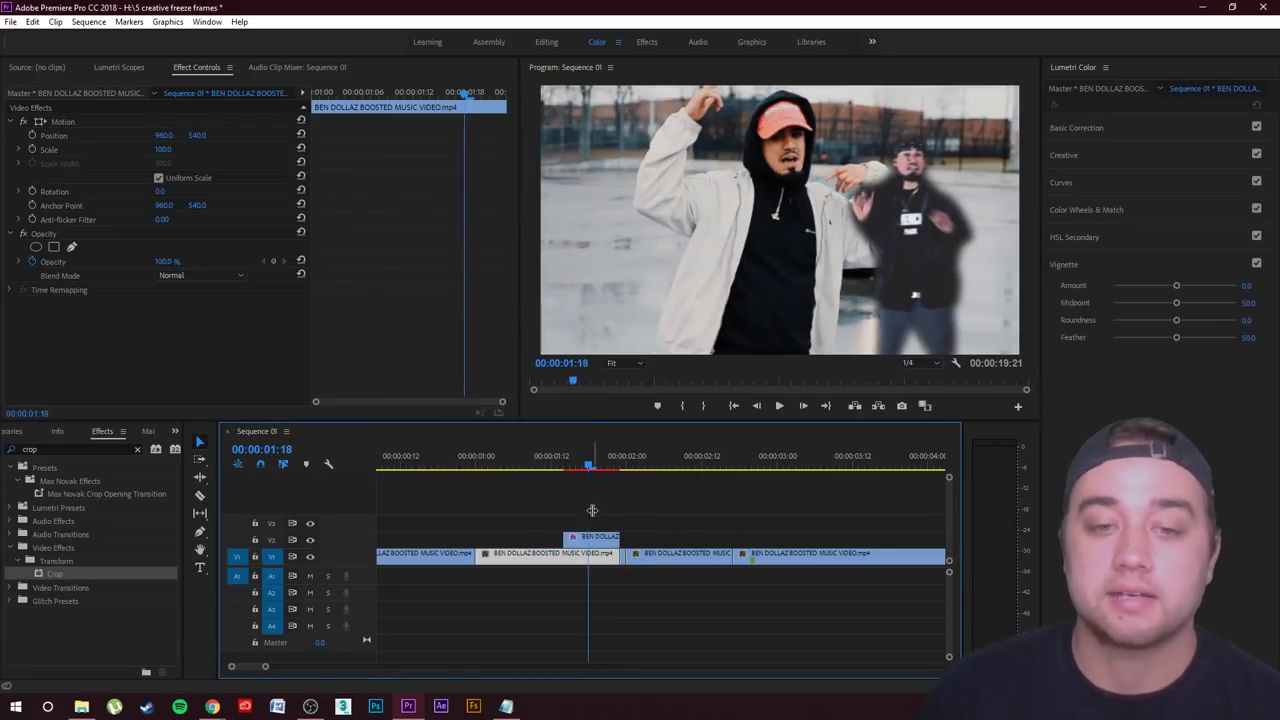
Set the frozen V2 clip's Mask Feather to 25.2 and trim its start so it spans only two frames before the cut
click(598, 539)
scroll(220, 316, down, 2)
drag(61, 329, 35, 331)
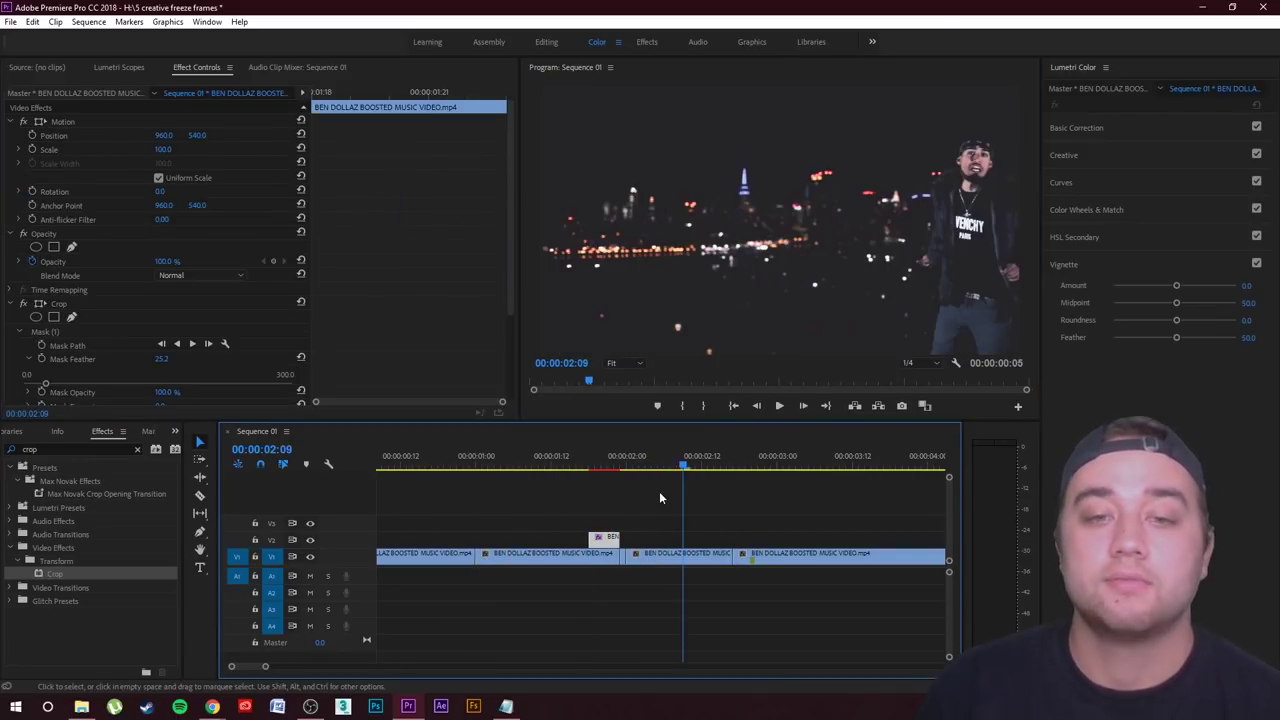
drag(660, 466, 608, 540)
click(588, 531)
Play back the transition around the shortened V2 freeze frame several times
click(780, 405)
click(780, 406)
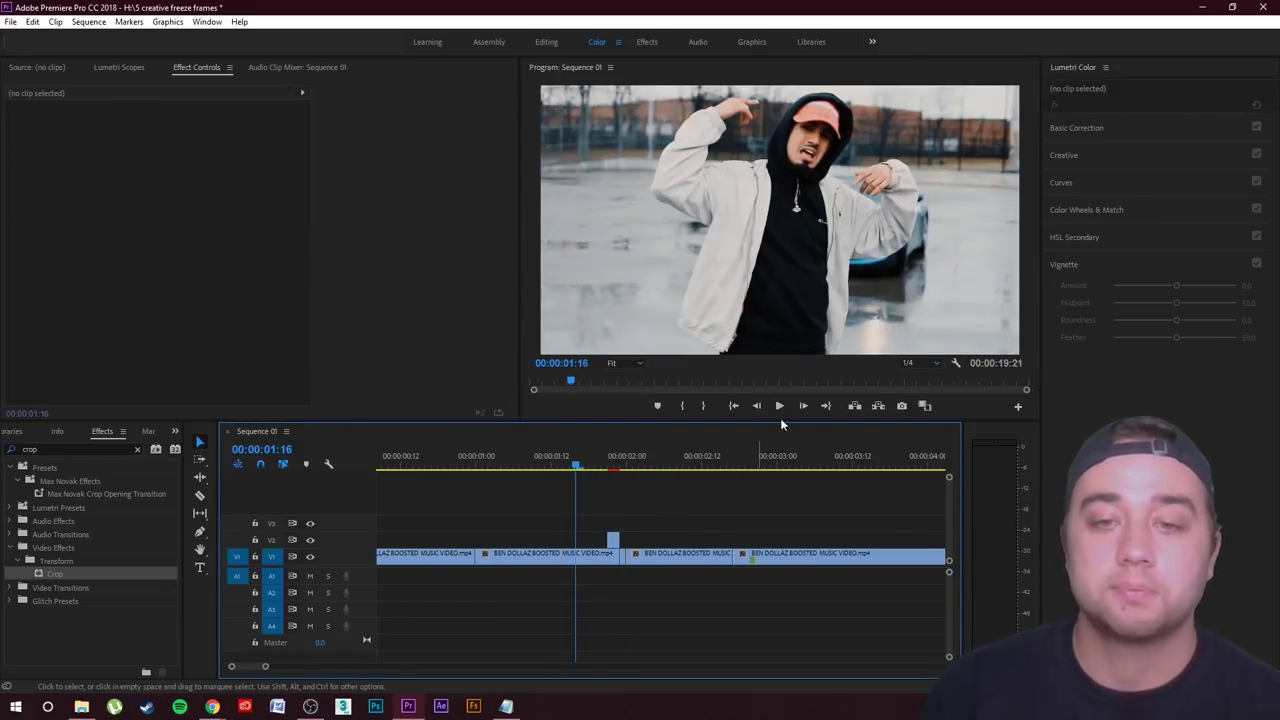
click(779, 405)
click(779, 405)
drag(606, 460, 569, 462)
click(663, 497)
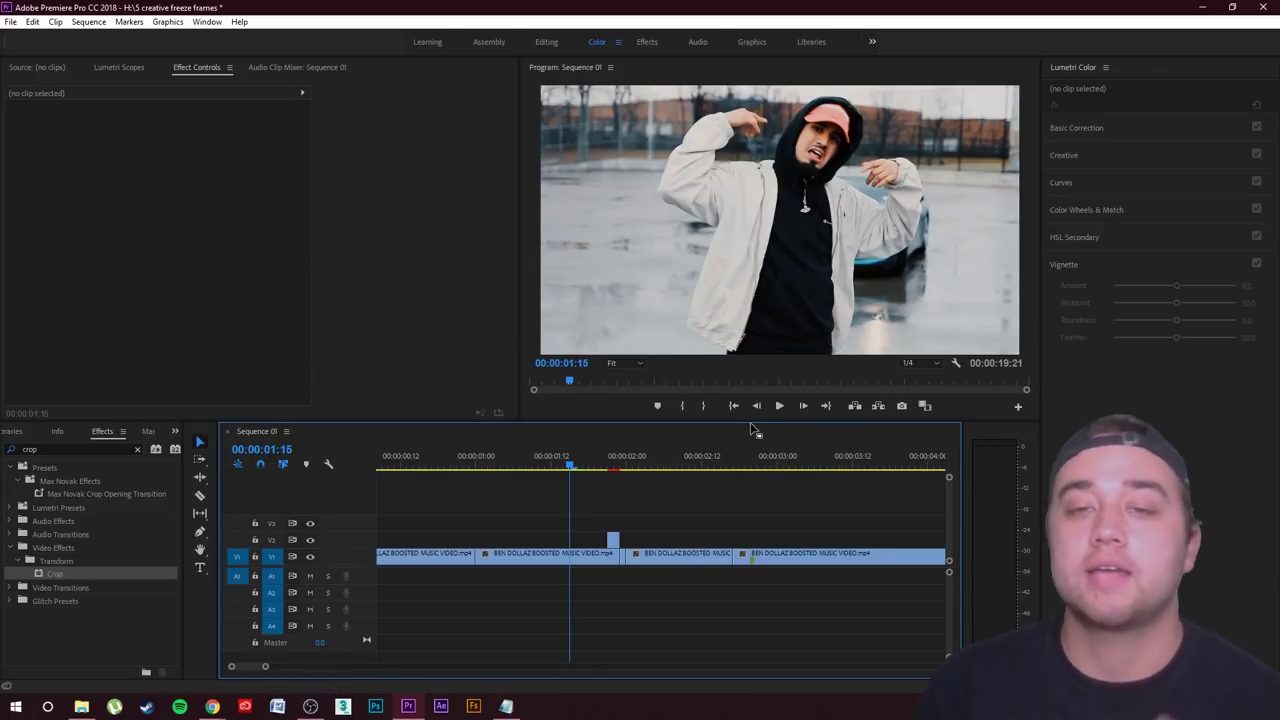
click(775, 405)
click(775, 405)
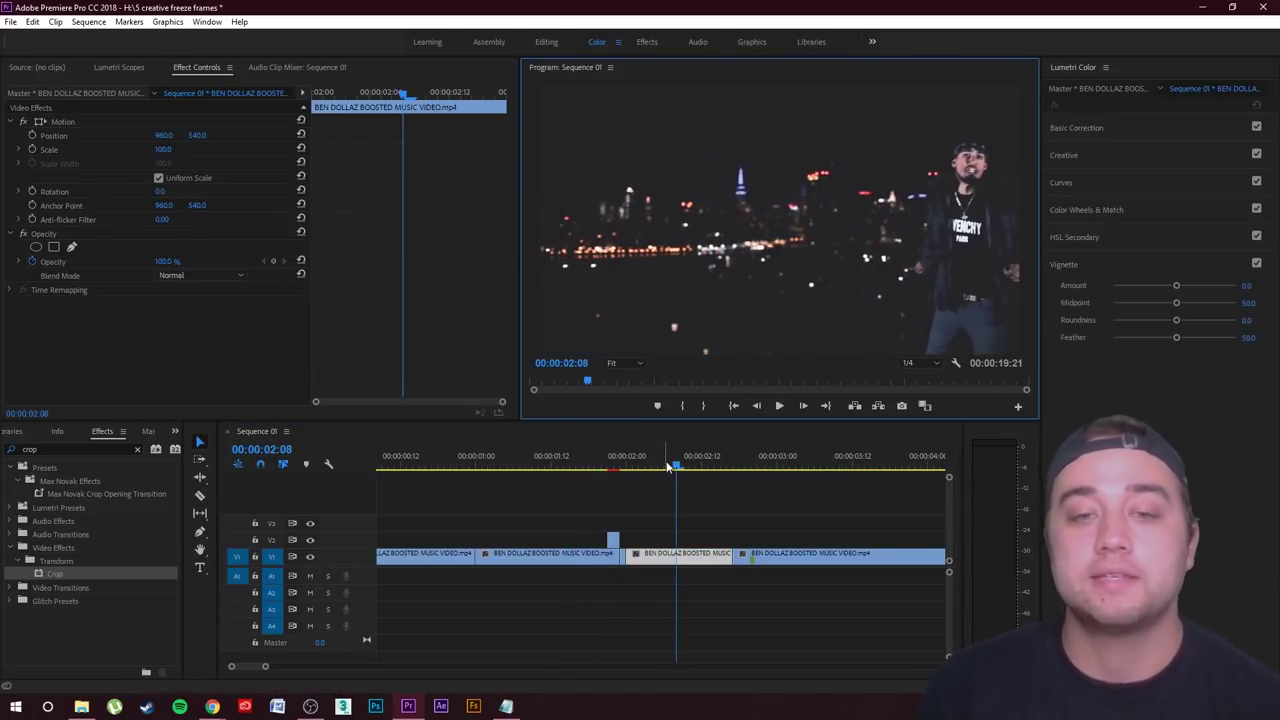
click(779, 405)
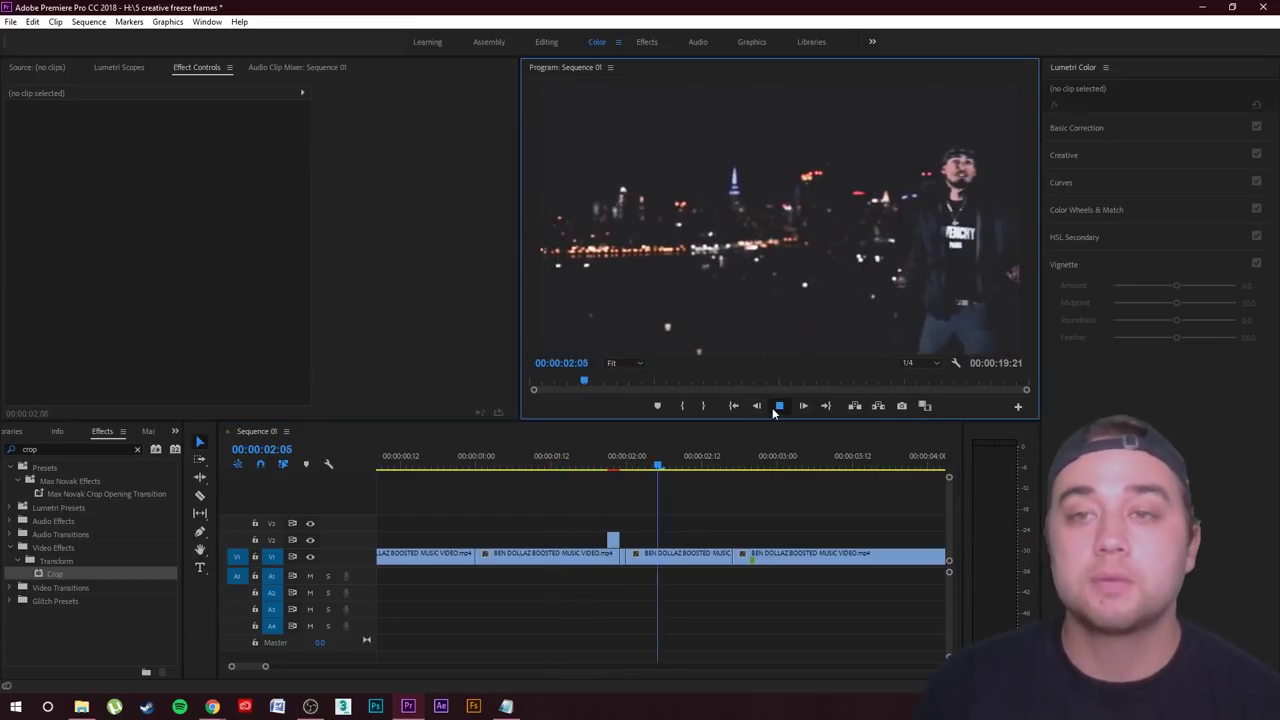
click(779, 405)
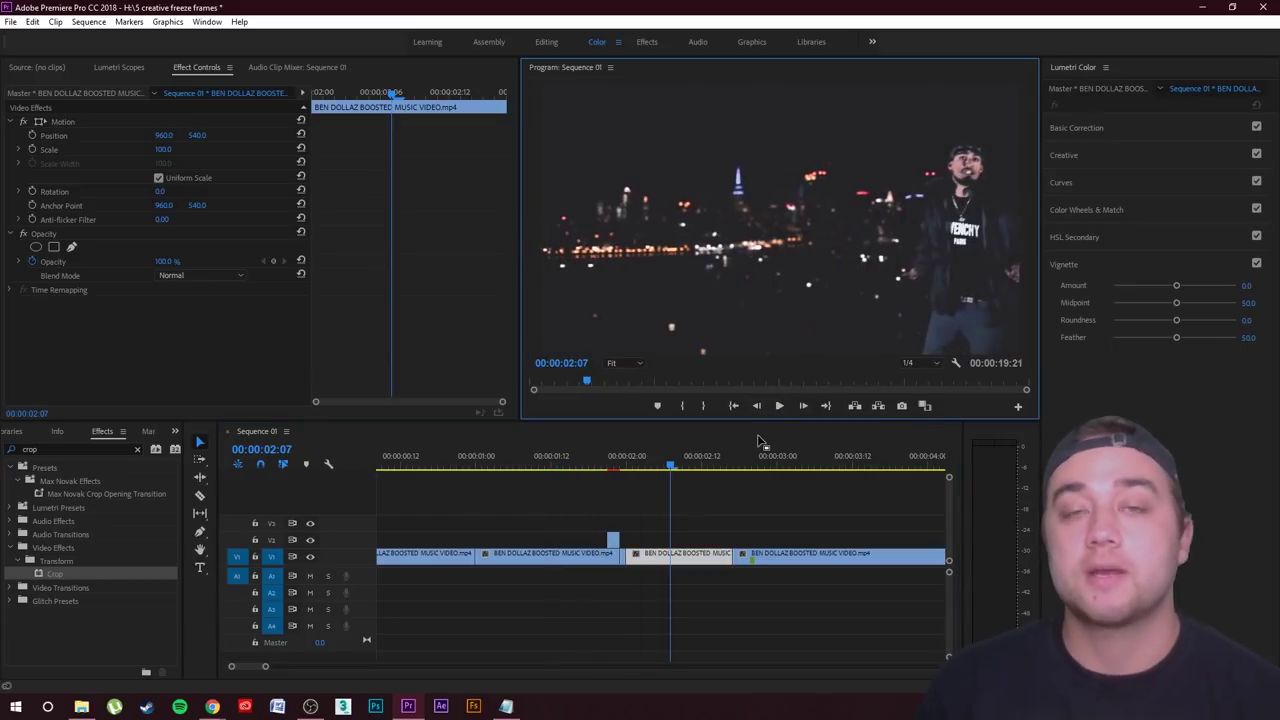
Cut the tunnel clip on V1 at 00:00:02:18, one frame after its start
click(797, 516)
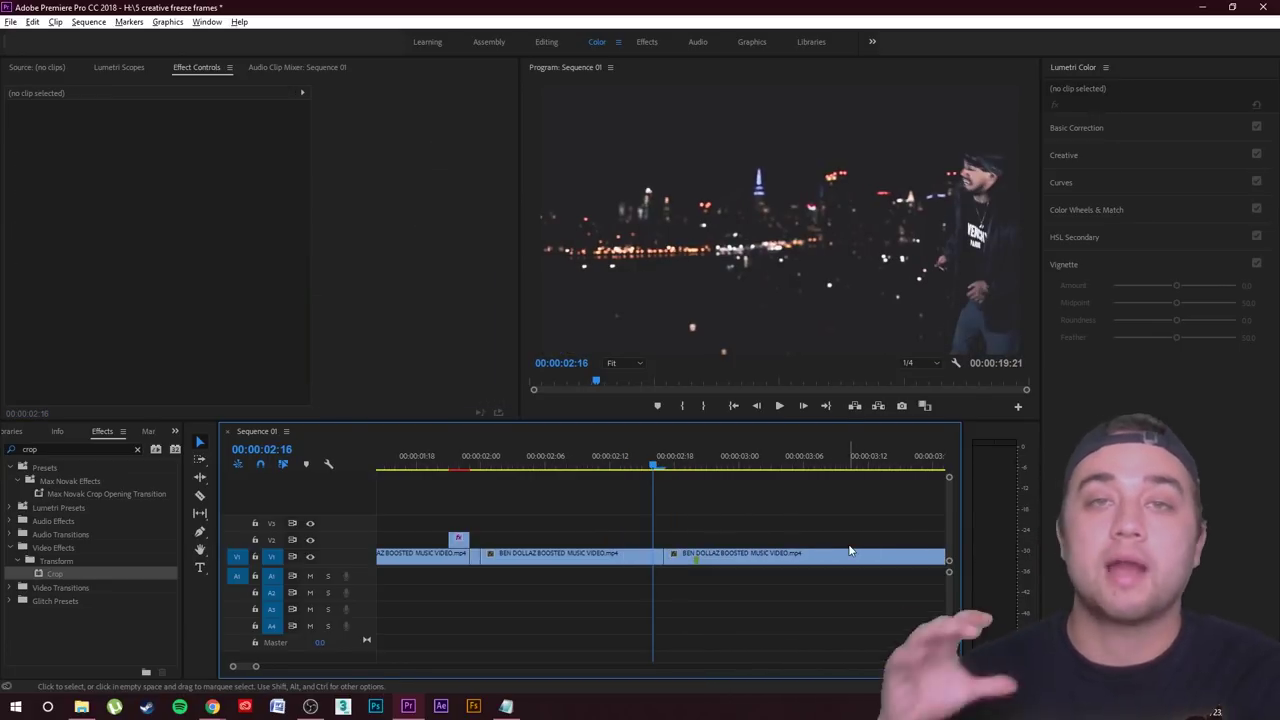
drag(654, 465, 664, 481)
click(739, 506)
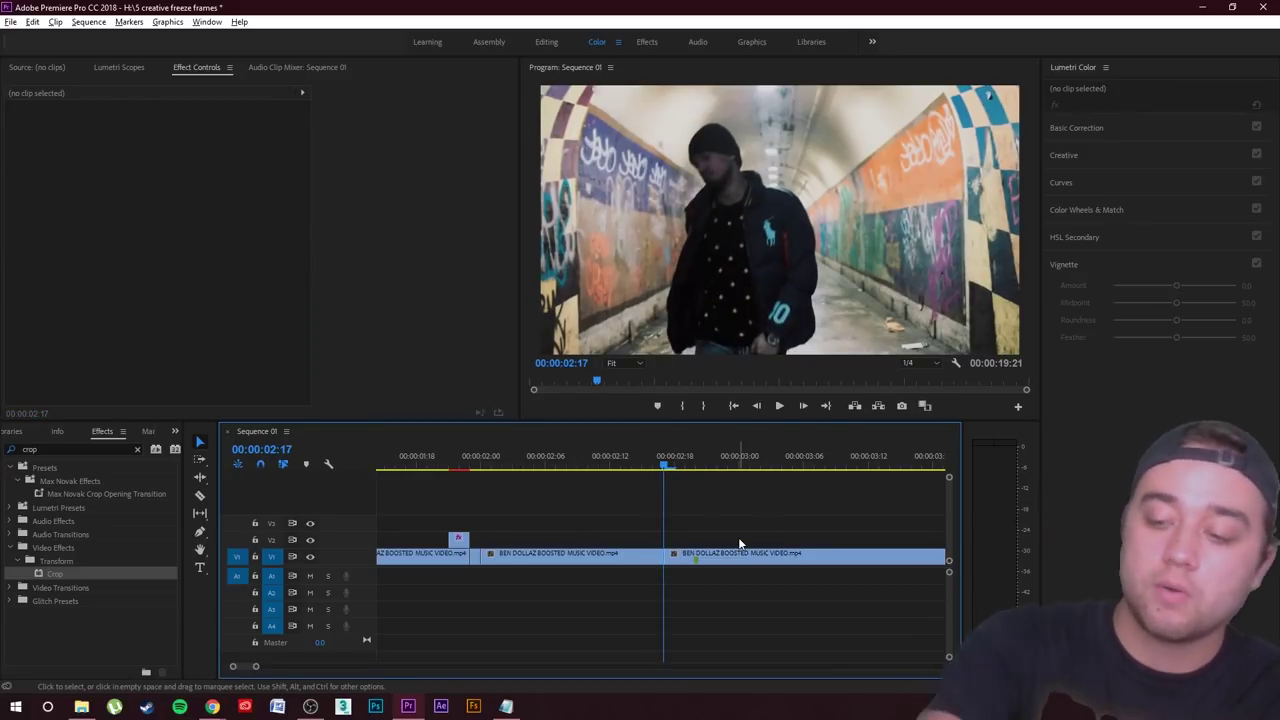
key(Right)
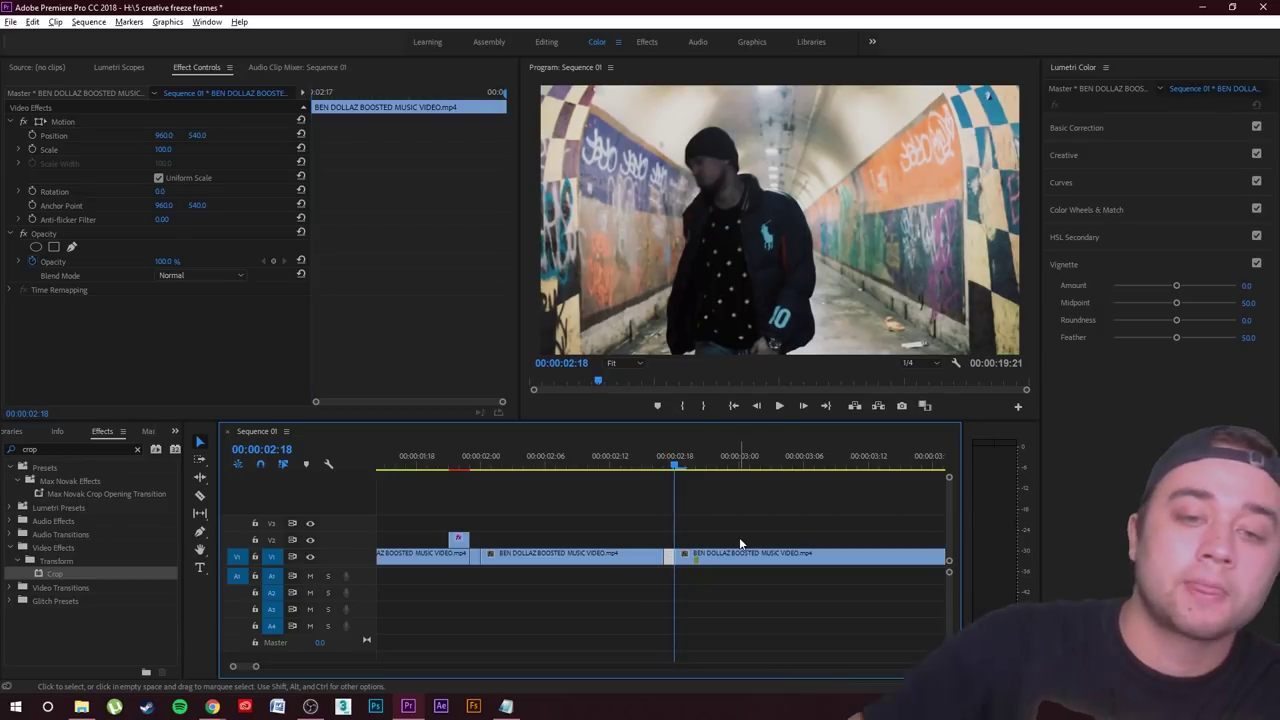
key(ctrl+k)
Duplicate the one-frame tunnel clip from V1 onto V2 and add a frame hold to the copy
click(668, 561)
drag(668, 561, 668, 541)
key(=)
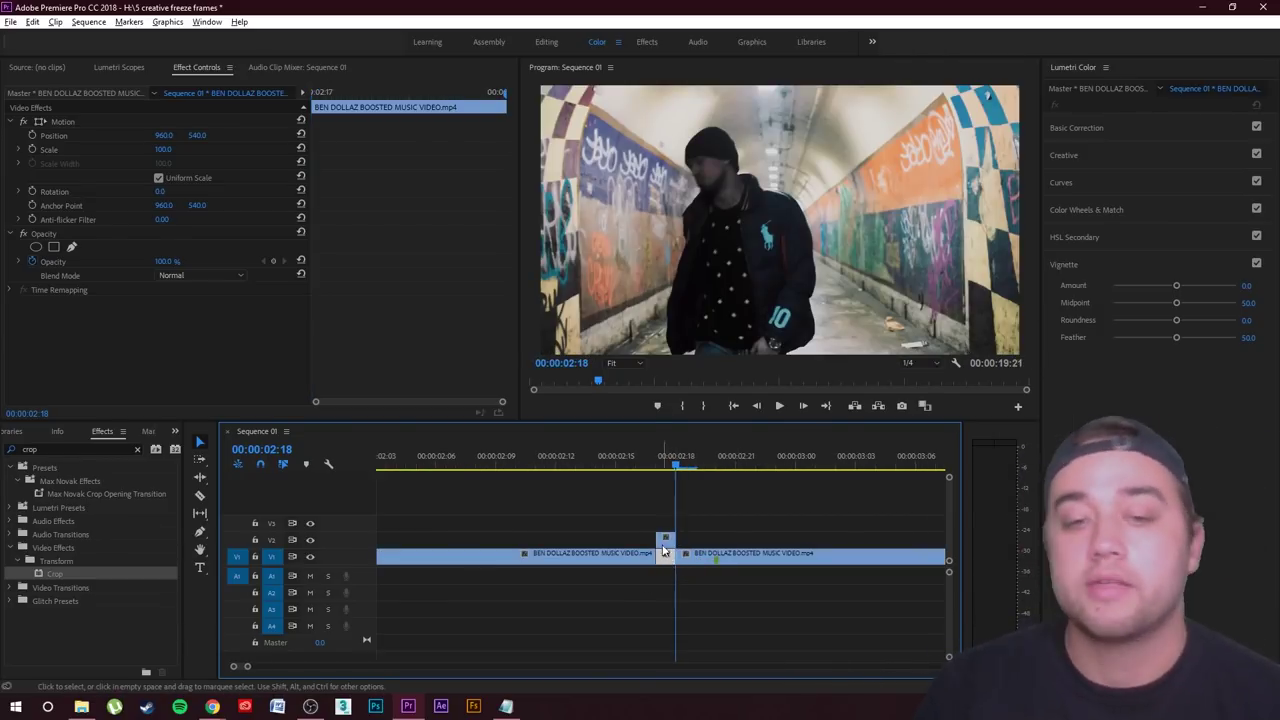
right_click(667, 549)
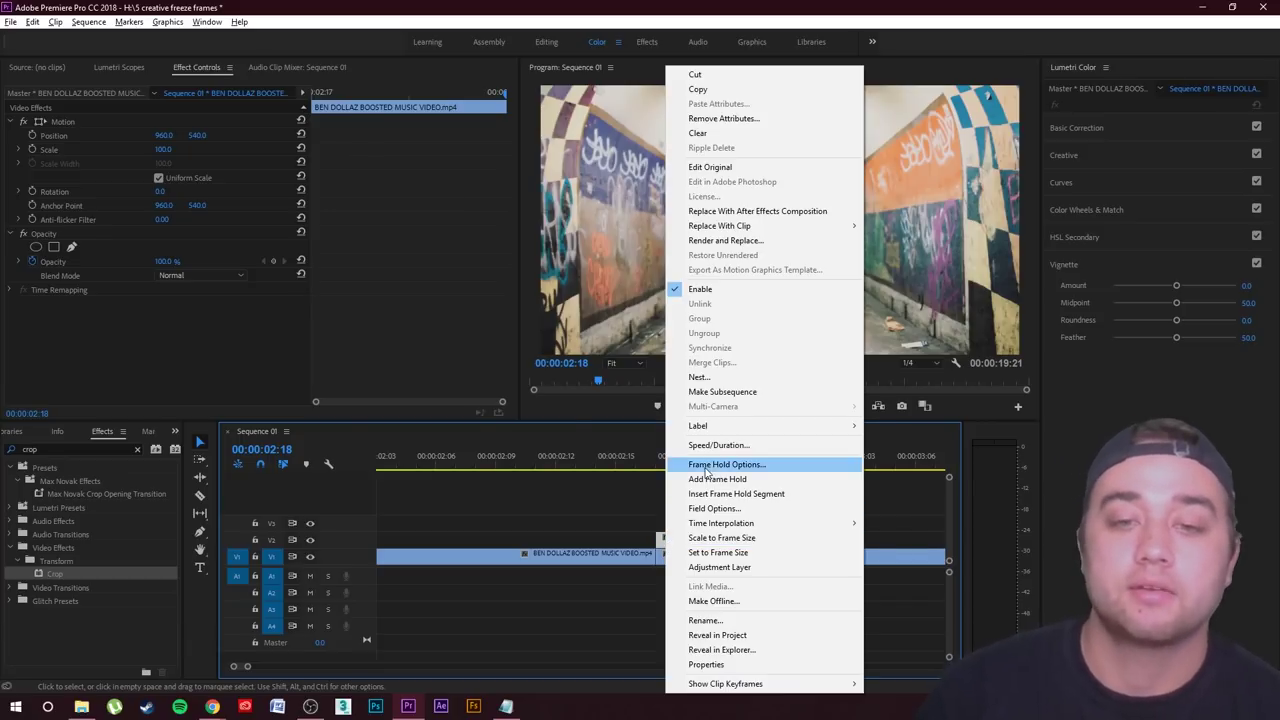
click(717, 479)
Extend the held V2 clip to four frames and move it so it ends at the tunnel cut, starting at 00:00:02:13
drag(669, 538, 736, 538)
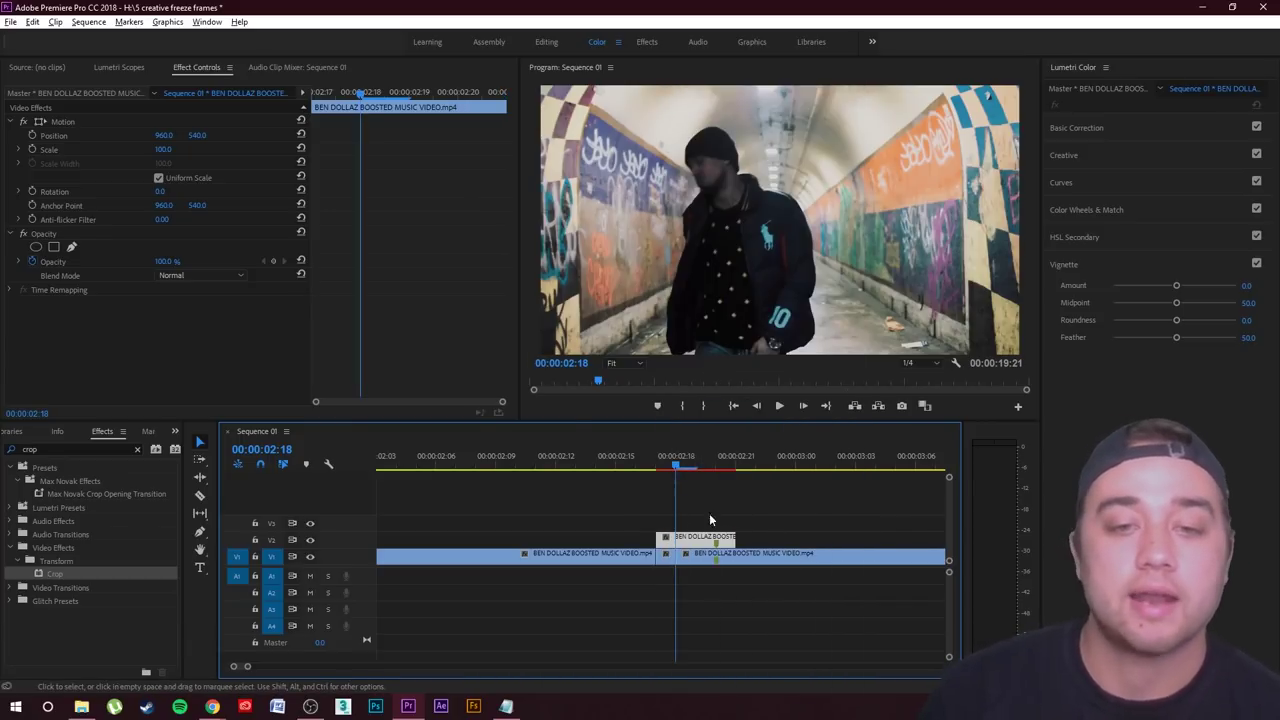
mouse_move(667, 486)
mouse_down()
mouse_move(652, 493)
mouse_move(713, 487)
mouse_move(664, 503)
mouse_move(703, 487)
mouse_move(676, 487)
mouse_up()
drag(703, 543, 626, 543)
drag(586, 465, 497, 525)
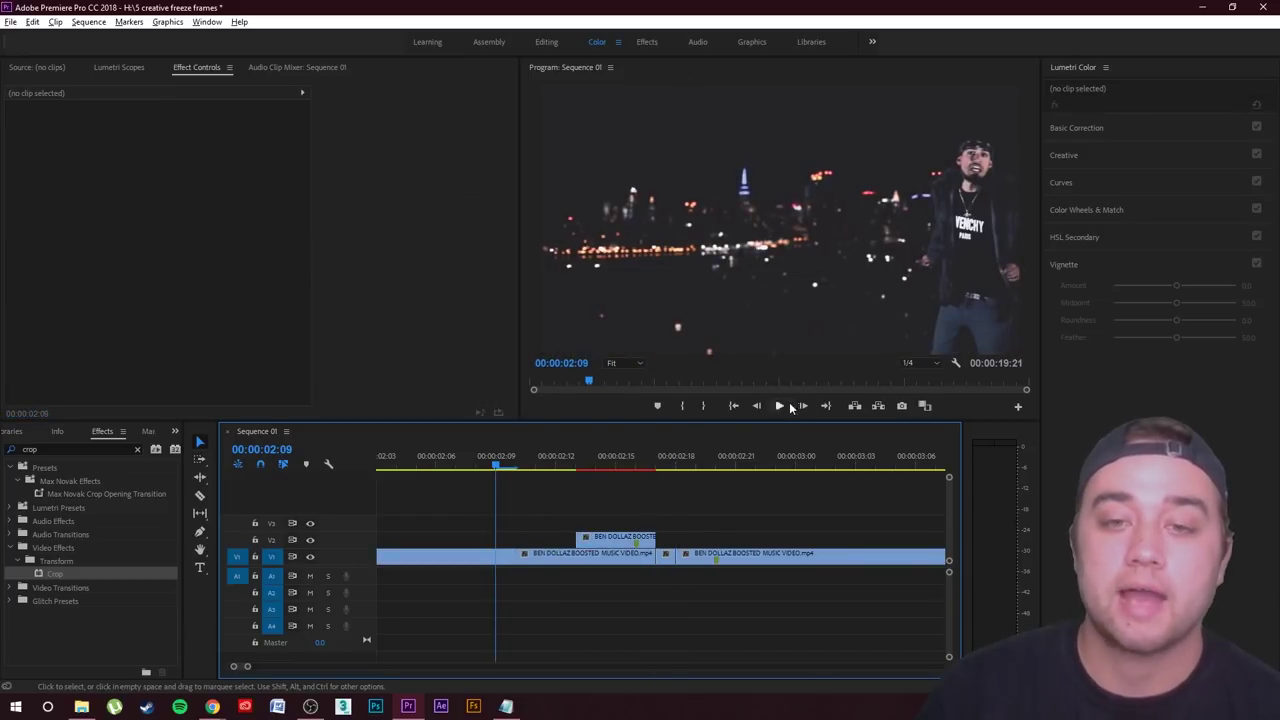
click(731, 467)
click(576, 467)
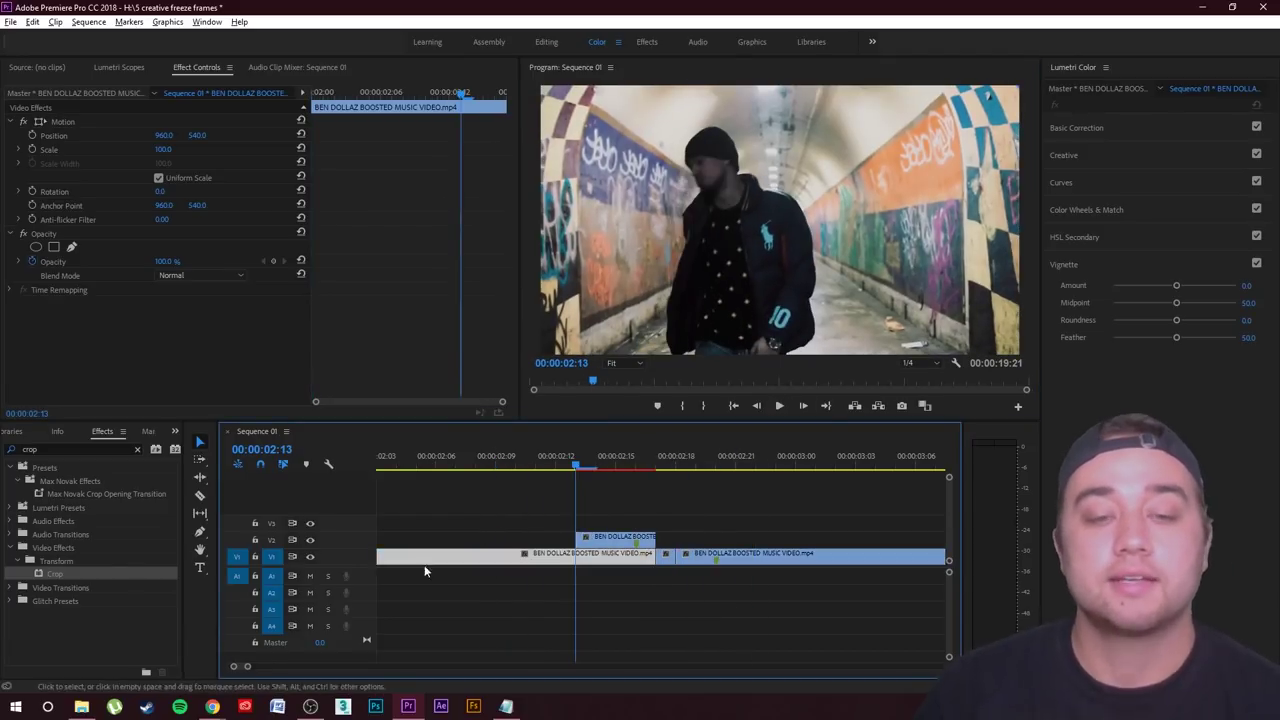
Apply the Crop effect to the held V2 clip and outline the man in the beanie with a pen mask
drag(45, 578, 600, 556)
click(71, 317)
click(572, 355)
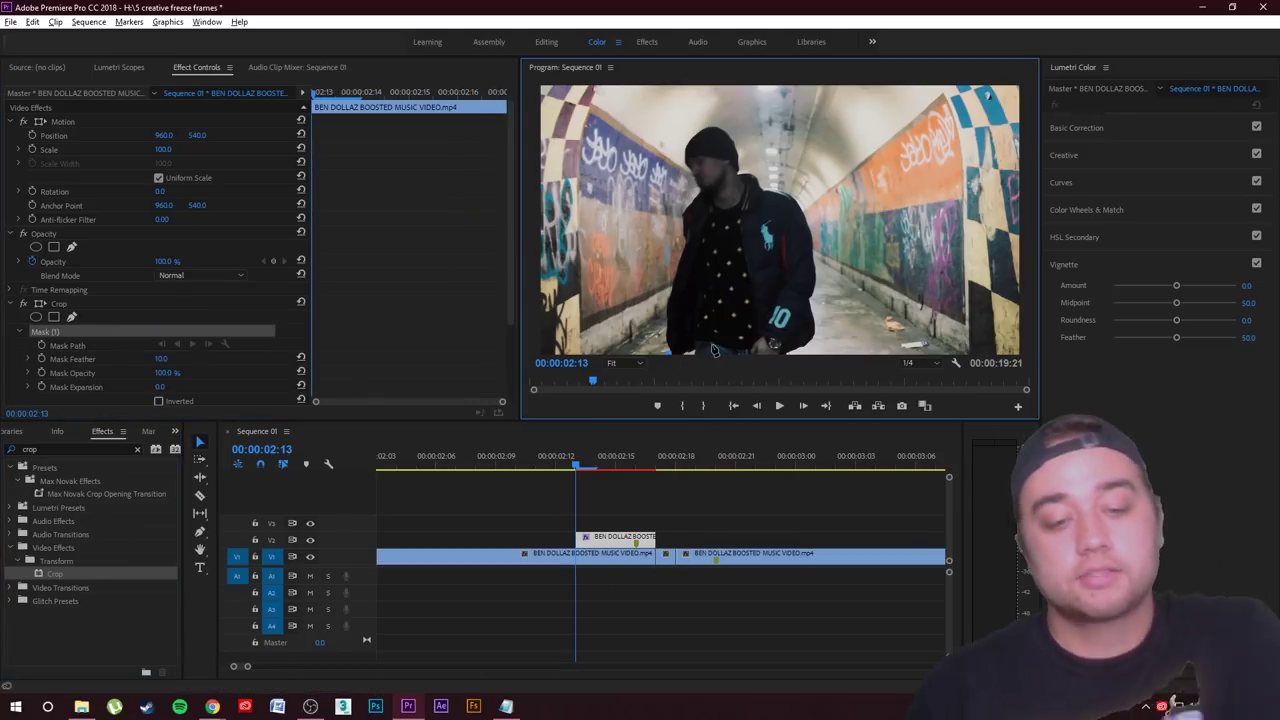
key(grave)
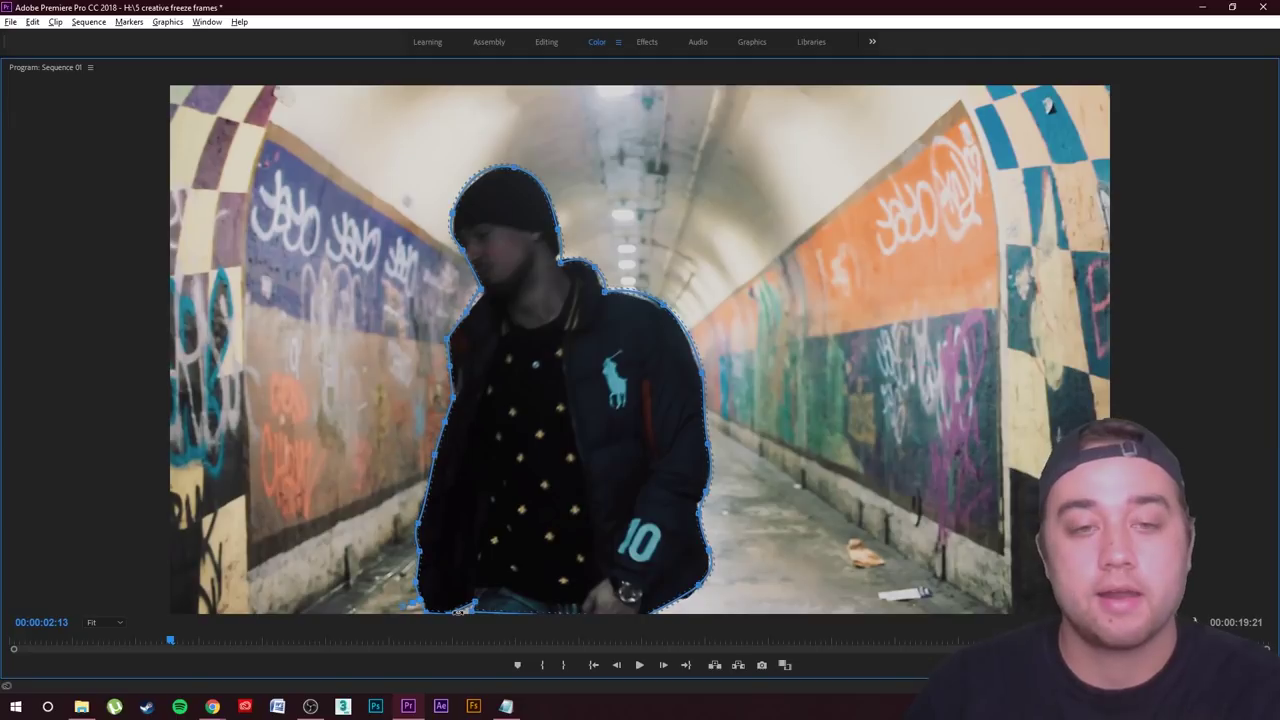
key(grave)
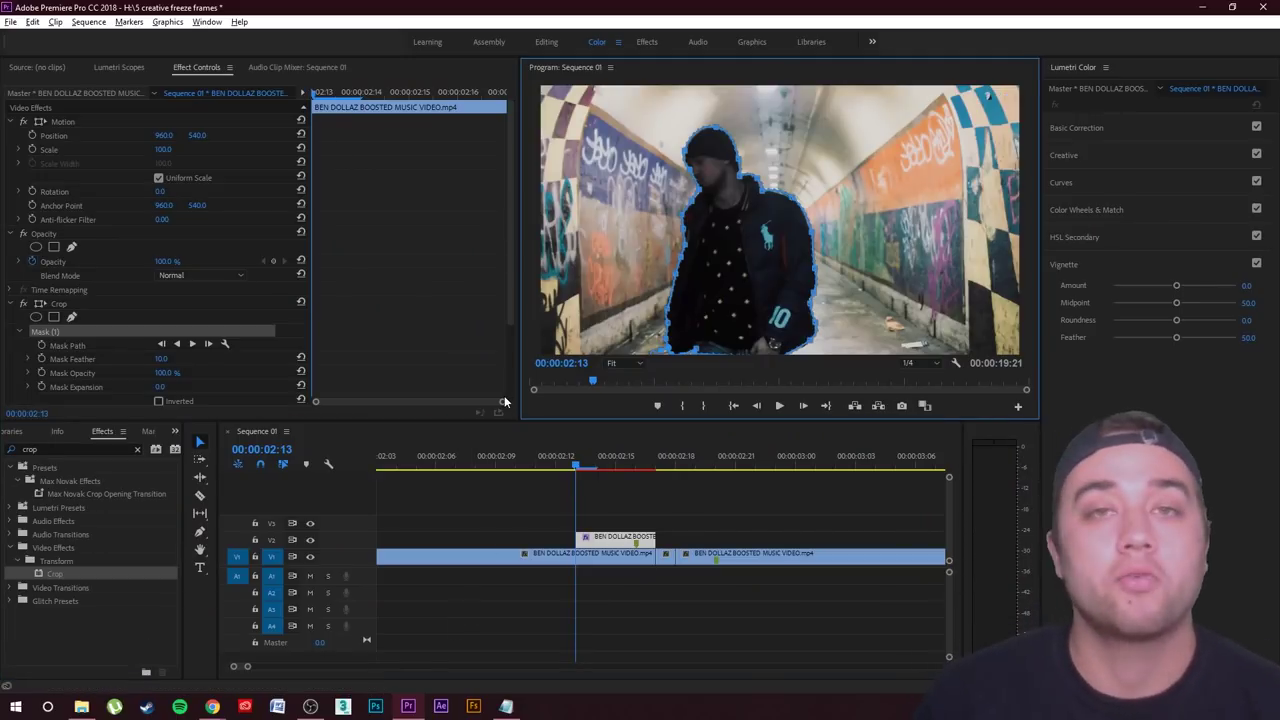
Invert the Crop mask and set the Crop Left value to 100% so only the masked performer remains
scroll(430, 340, down, 3)
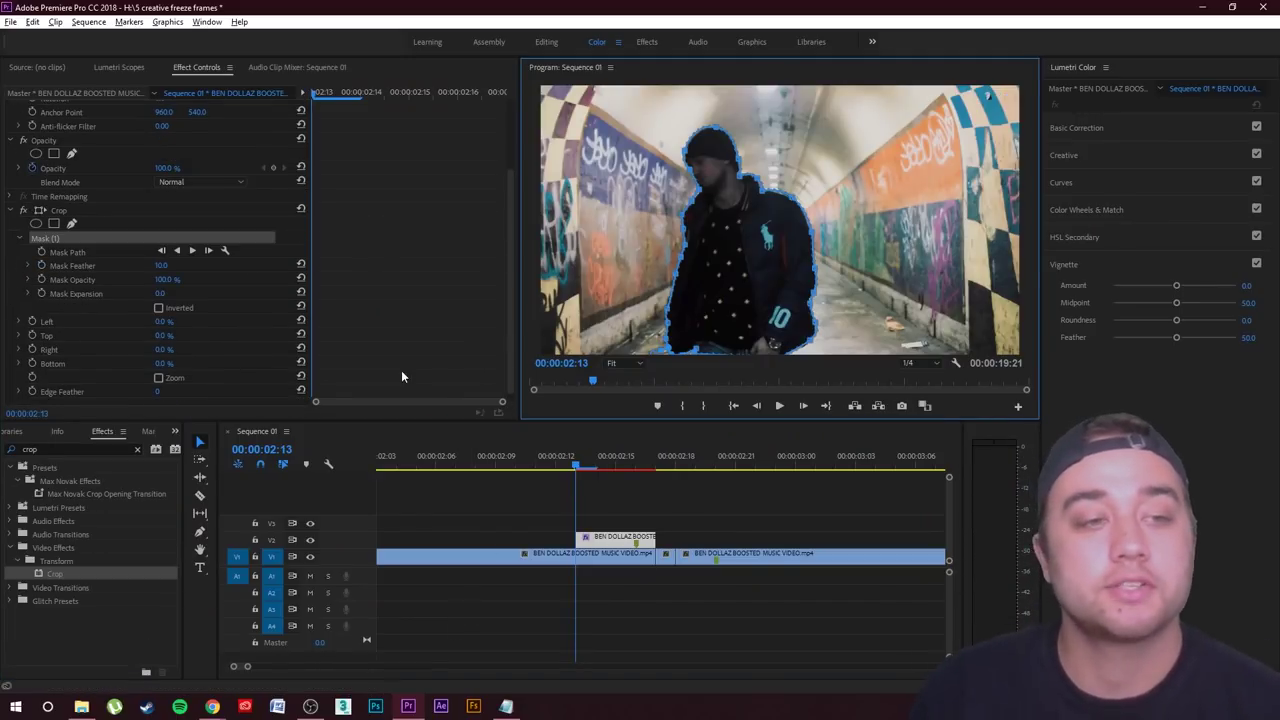
click(159, 308)
drag(163, 321, 365, 560)
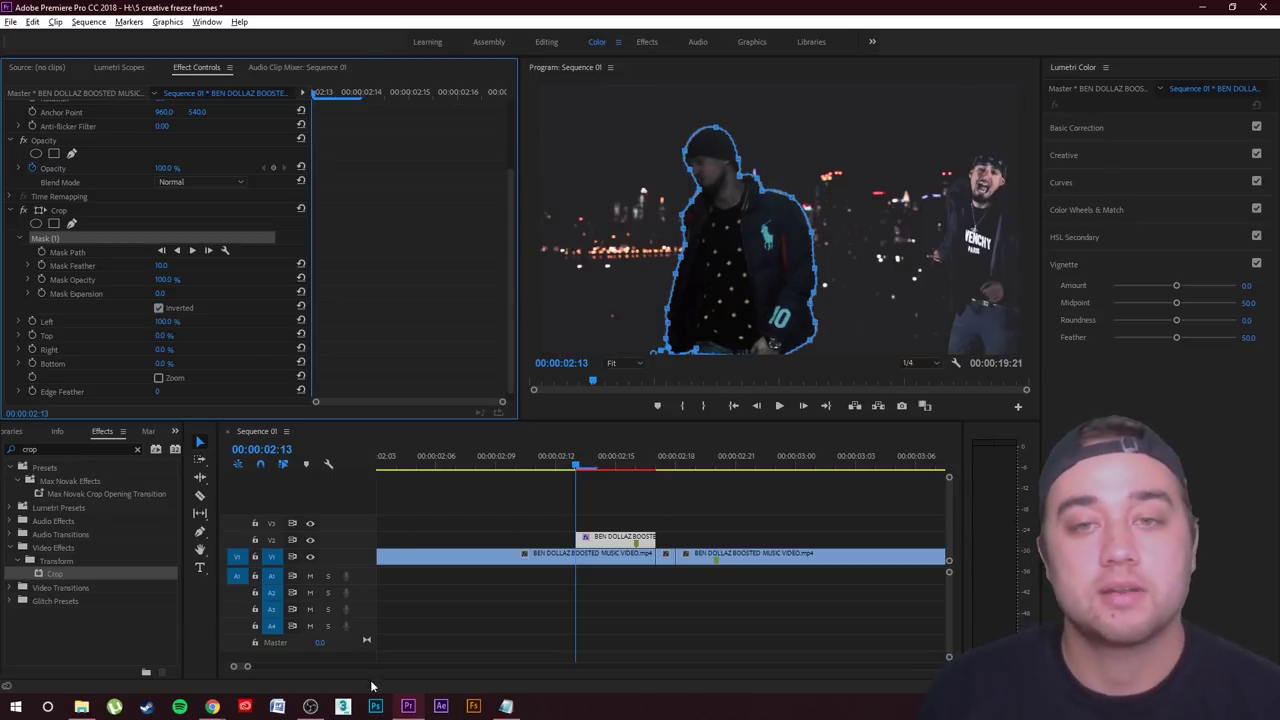
click(784, 494)
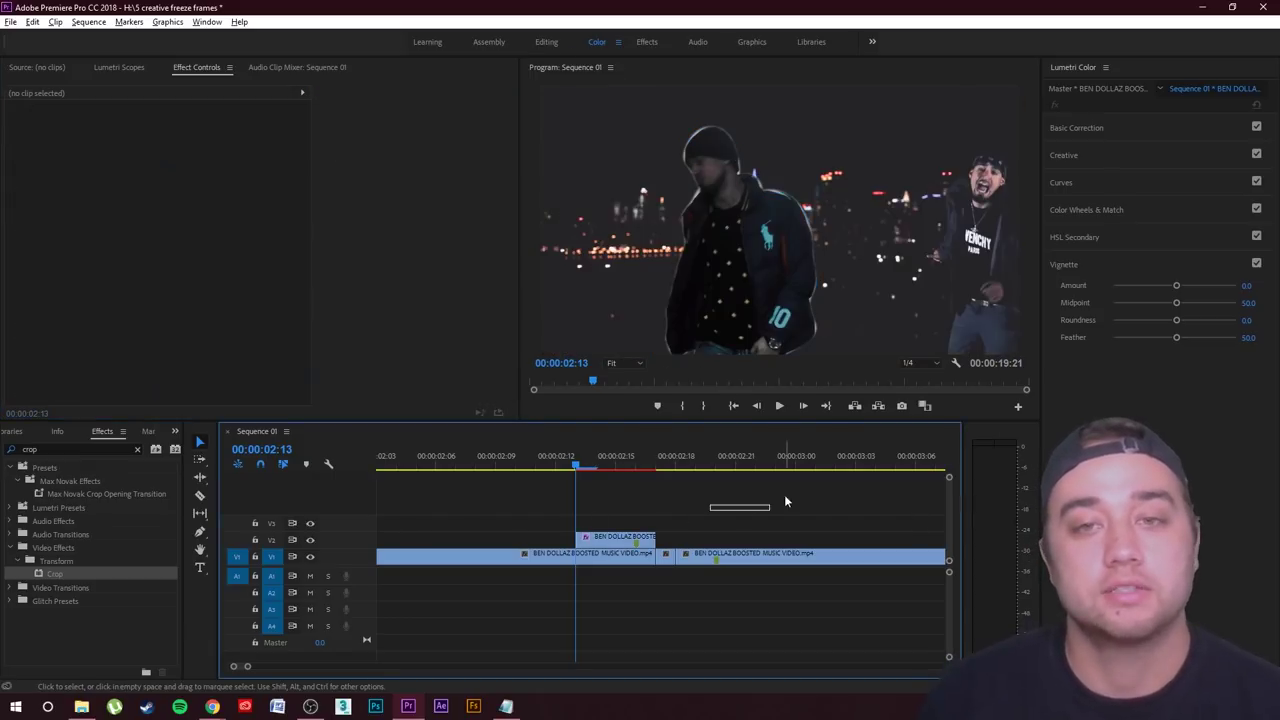
click(603, 540)
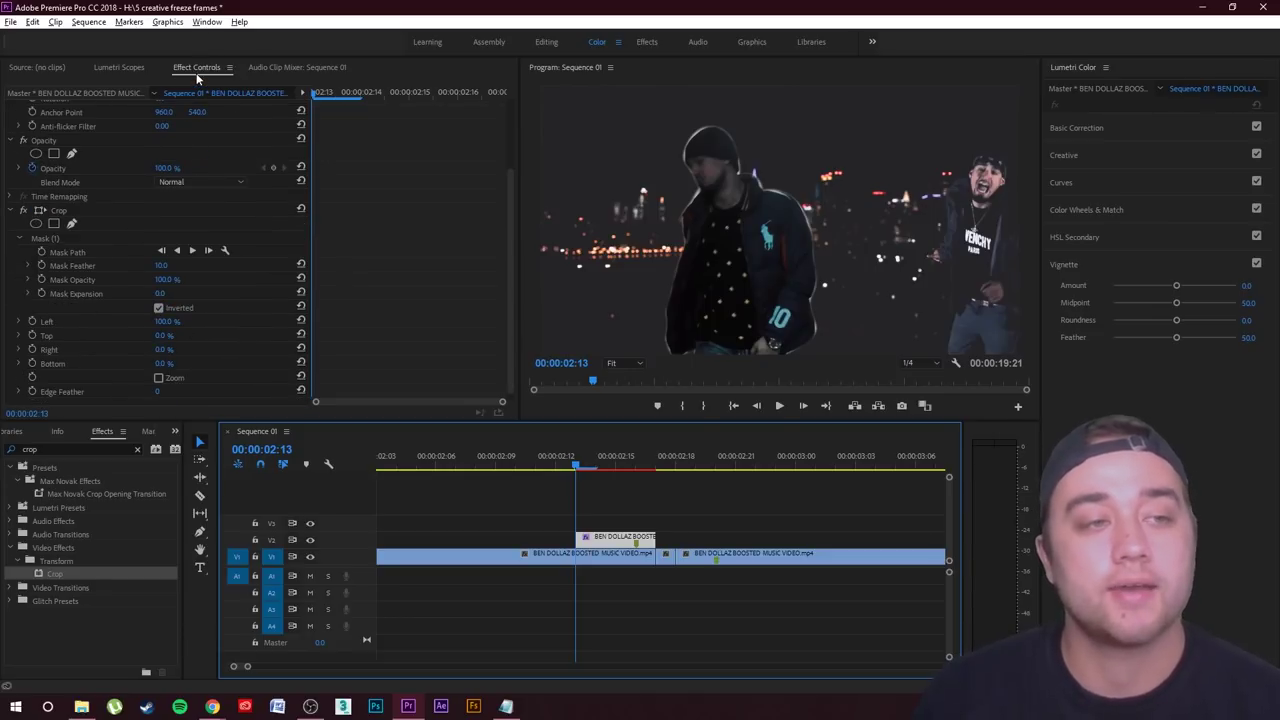
Set the Crop mask's Mask Feather to 43.8 and its Mask Expansion to -25.2
click(28, 265)
drag(36, 288, 59, 292)
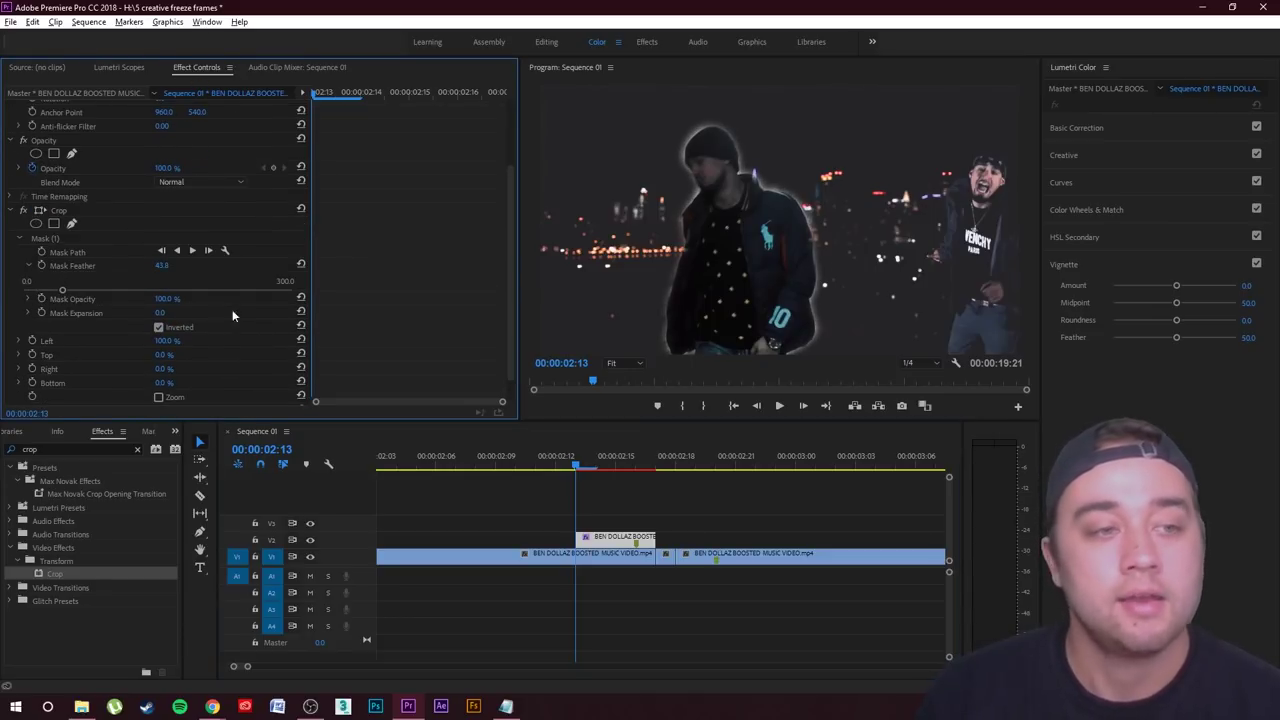
click(33, 314)
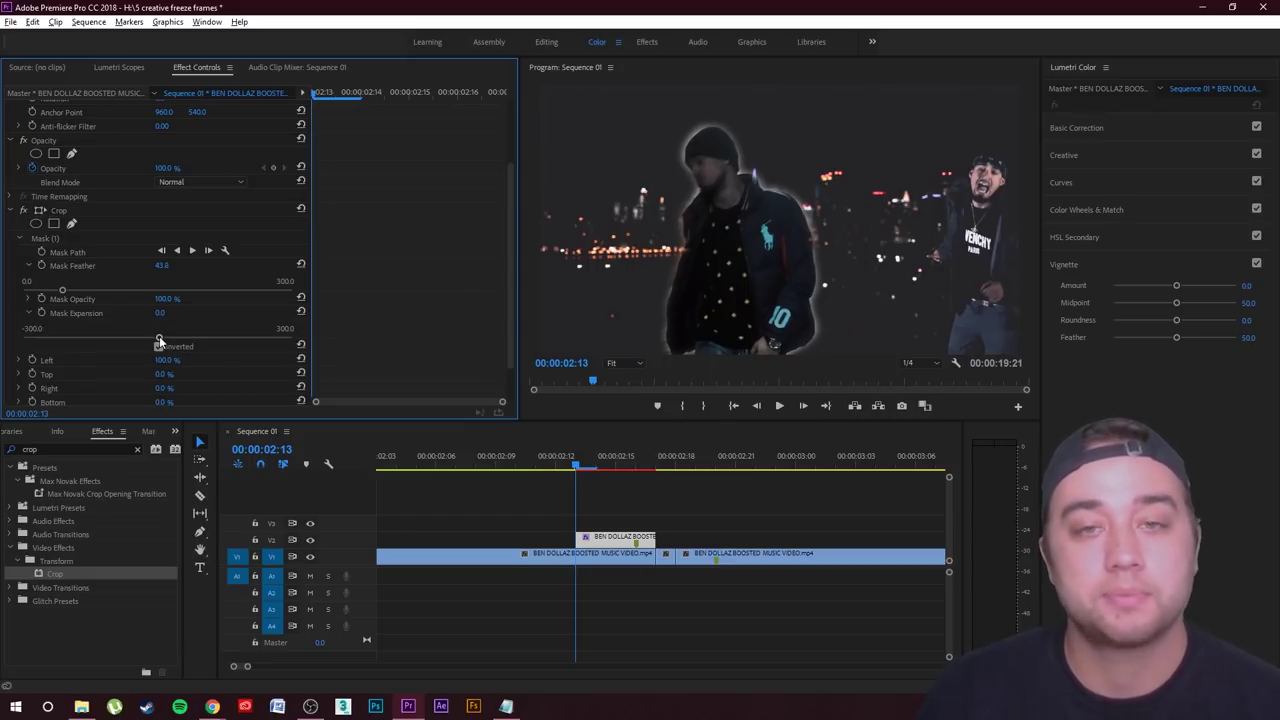
drag(159, 337, 155, 341)
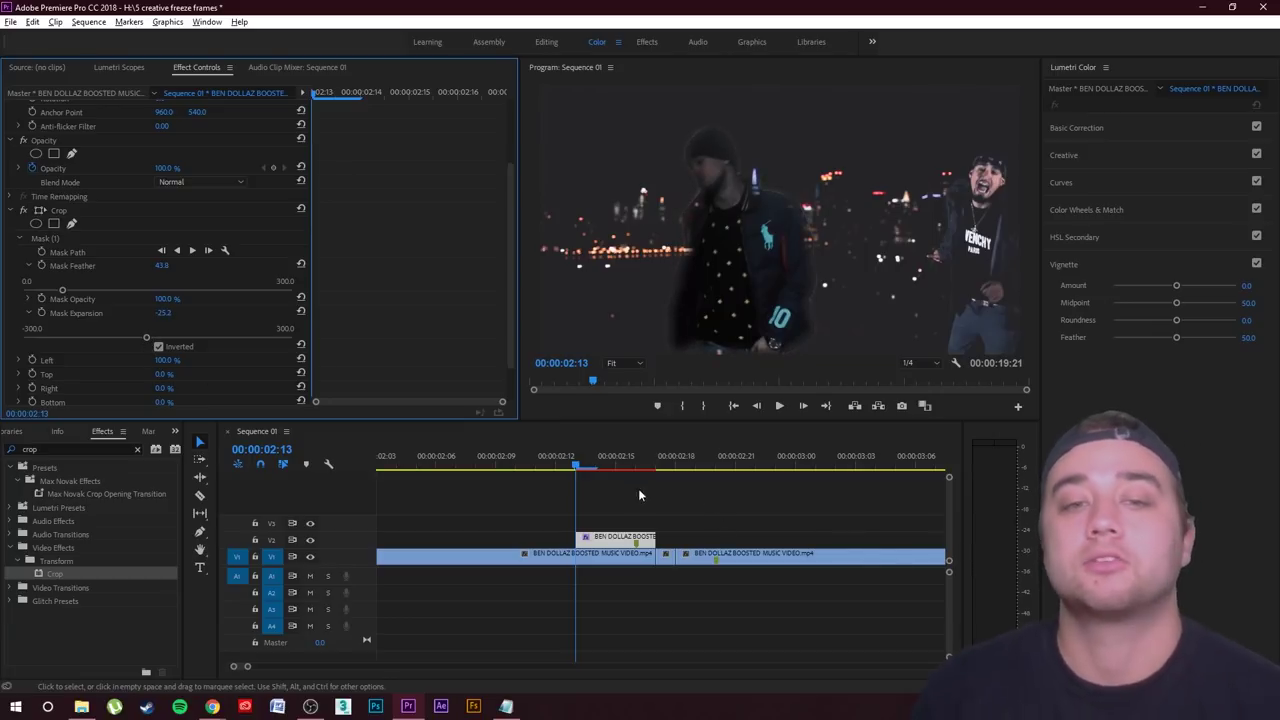
Compare the frame just before the V2 freeze frame with the frame at 00:00:02:14
drag(580, 467, 556, 532)
click(590, 505)
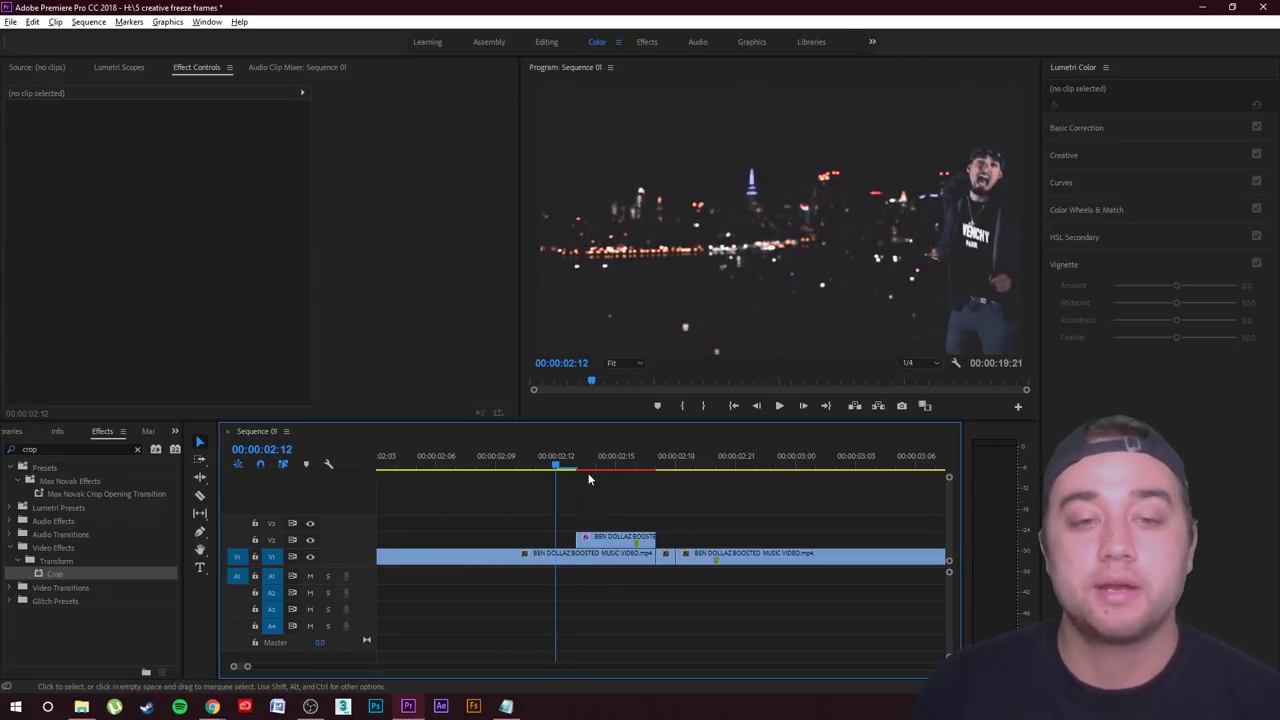
click(600, 470)
click(655, 495)
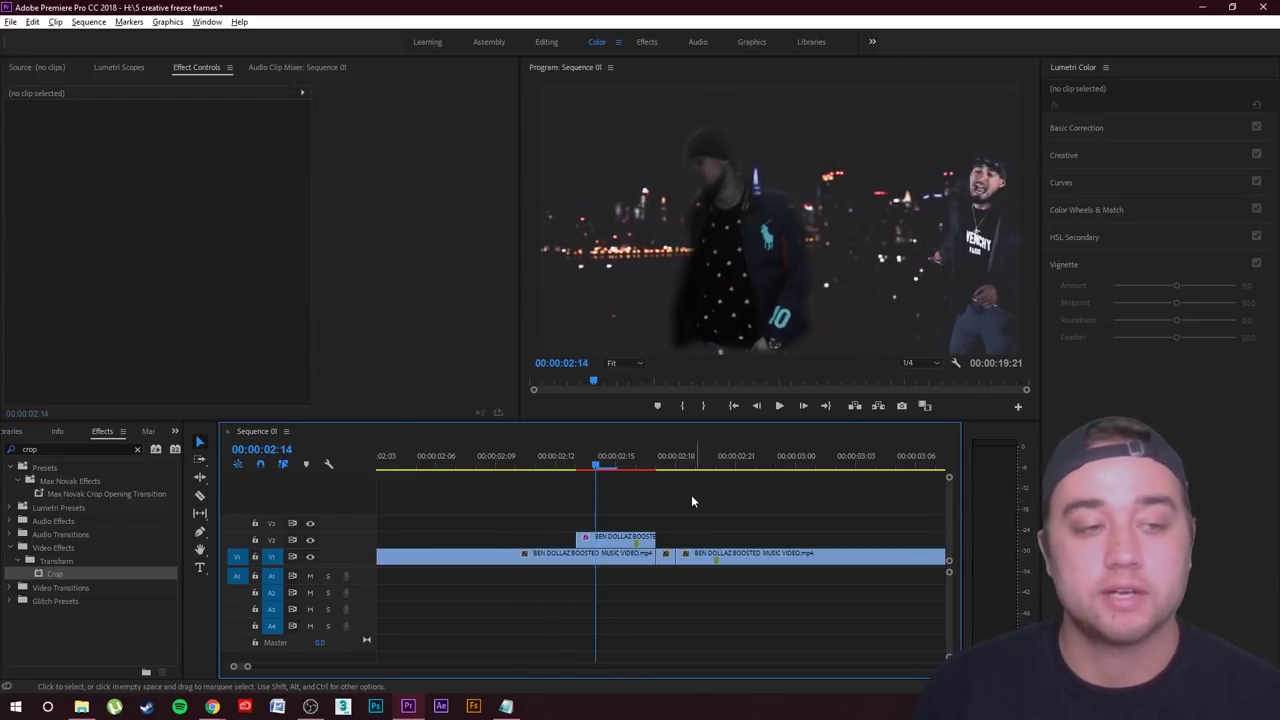
Duplicate the masked freeze frame onto V3 and apply the Max Novak Glow (Adjustment Layer) preset to the copy
click(136, 449)
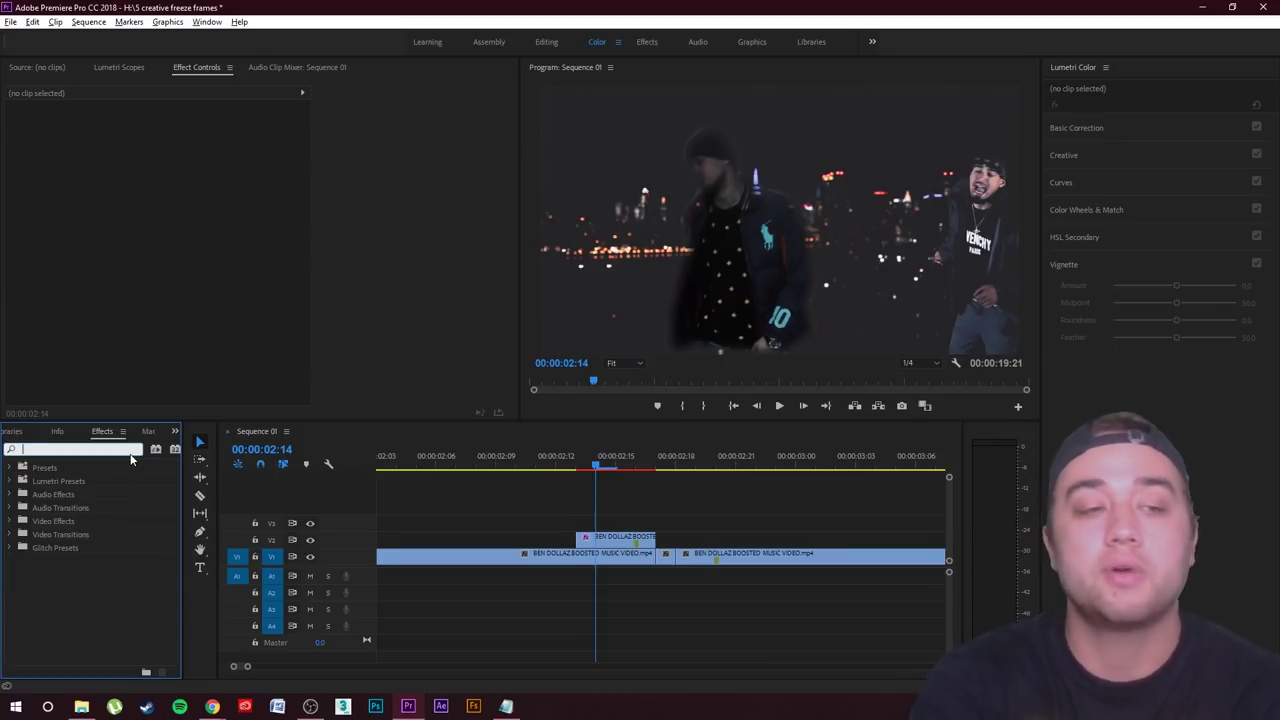
text(glow)
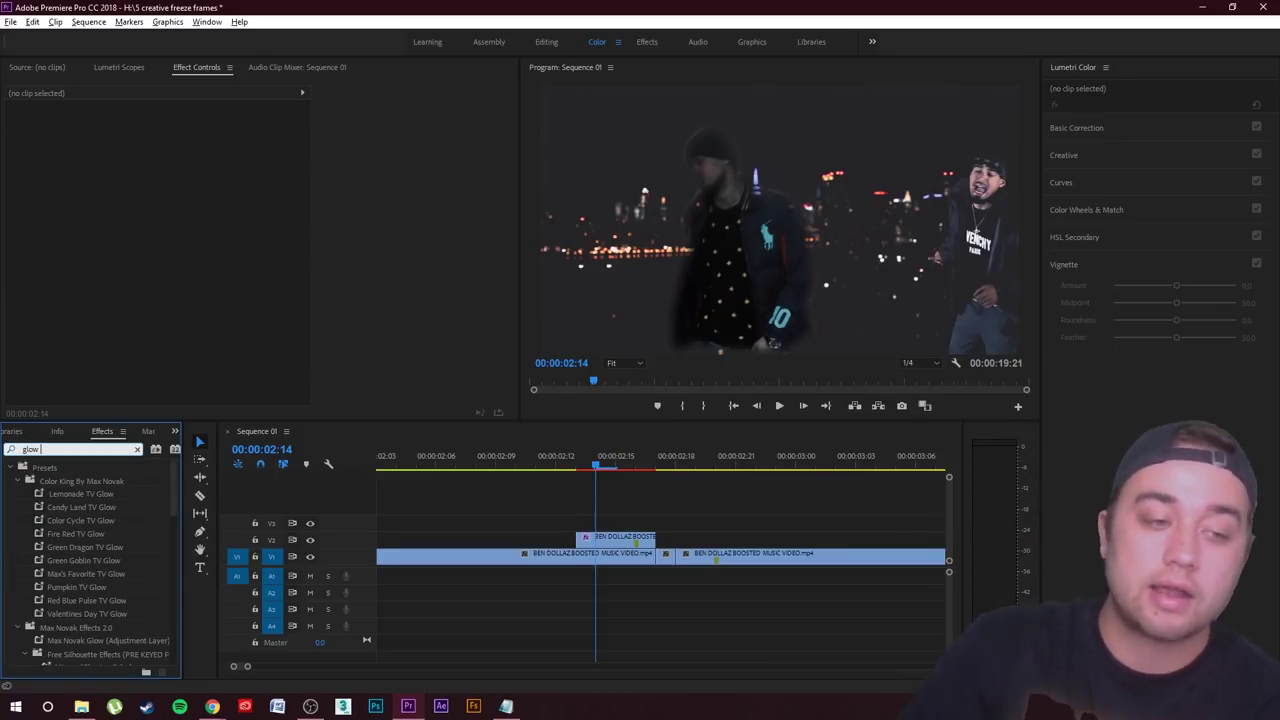
scroll(107, 550, down, 4)
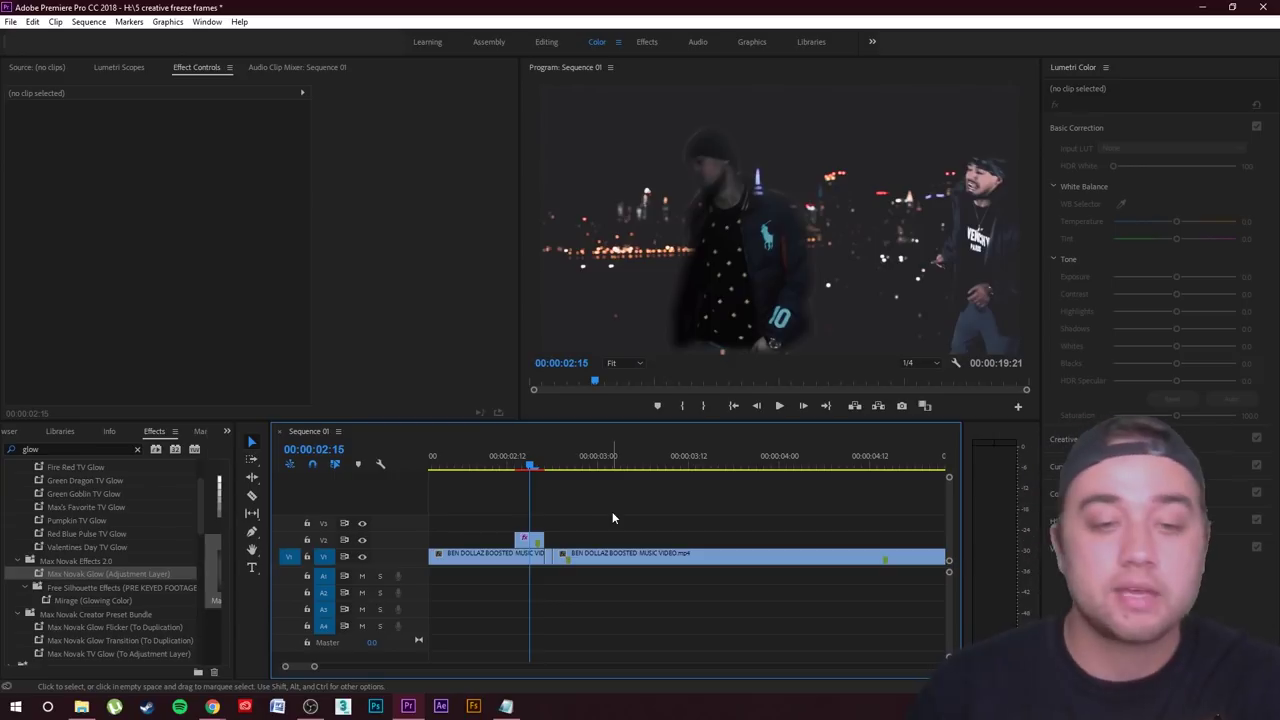
drag(530, 541, 535, 529)
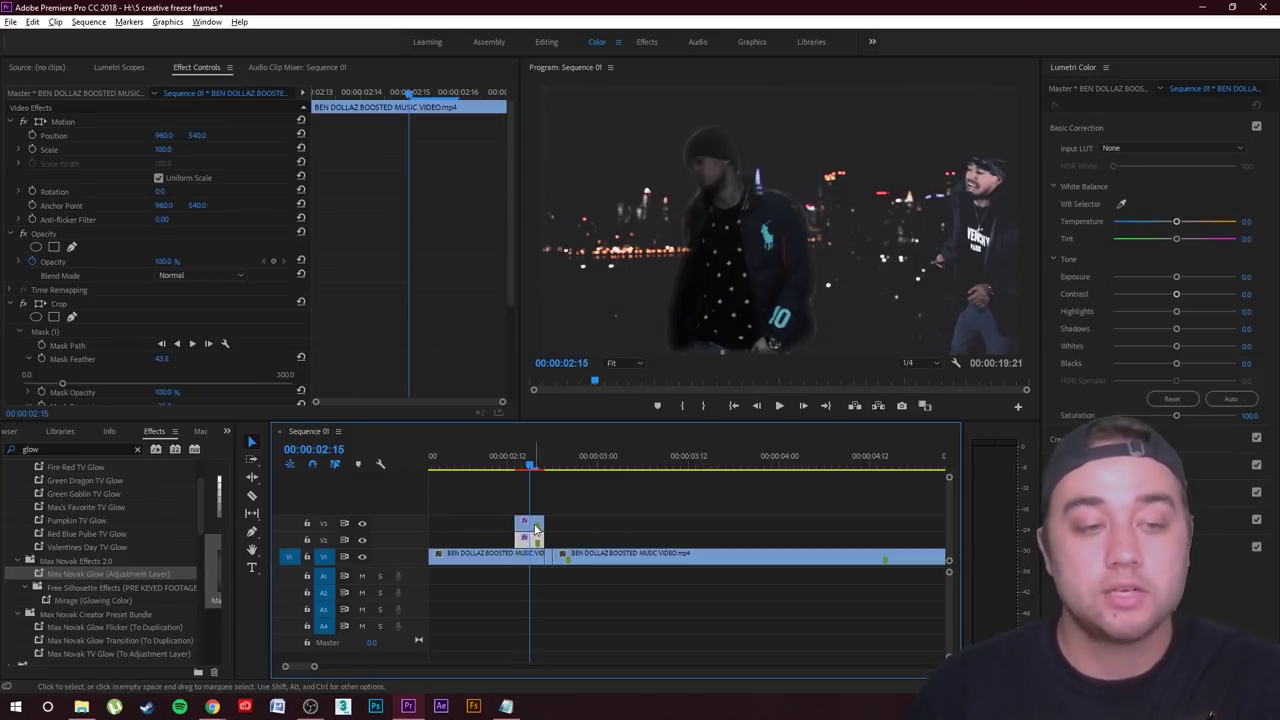
drag(100, 603, 530, 522)
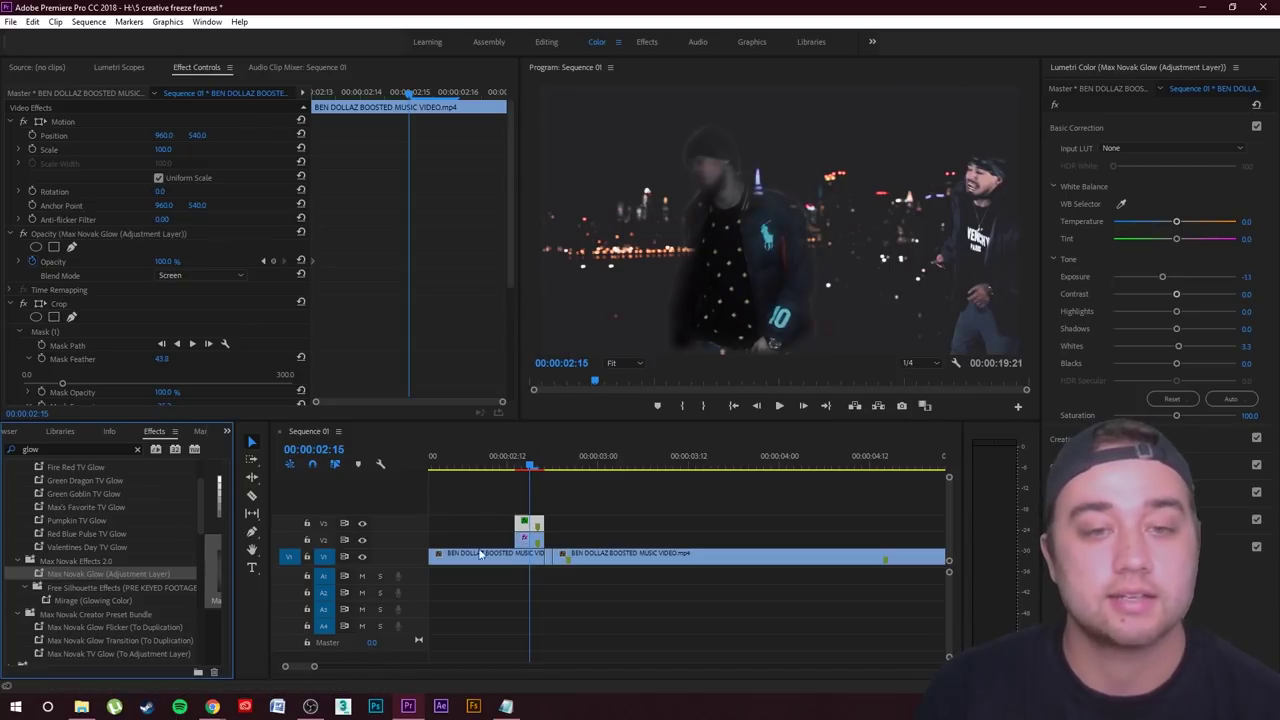
Raise the Lumetri Exposure of the glowing V3 copy to 1.6 and review it from an earlier frame
click(1167, 279)
drag(1193, 283, 1196, 284)
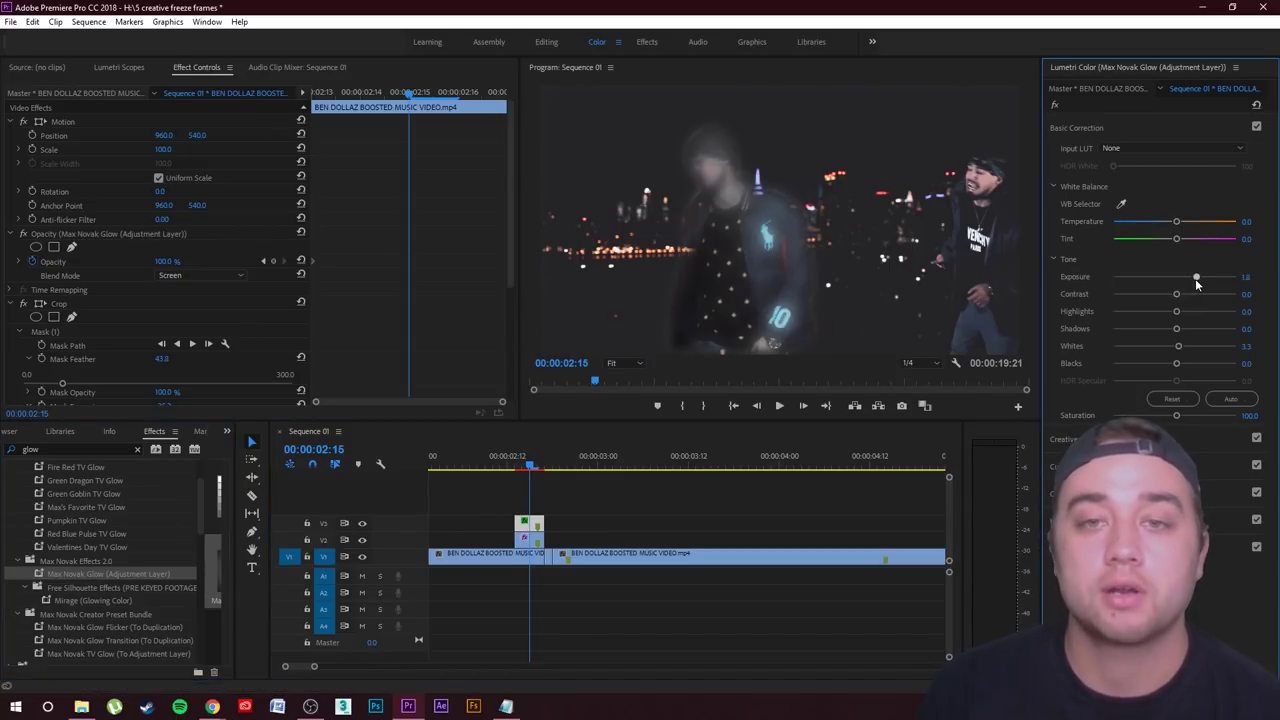
drag(530, 465, 522, 465)
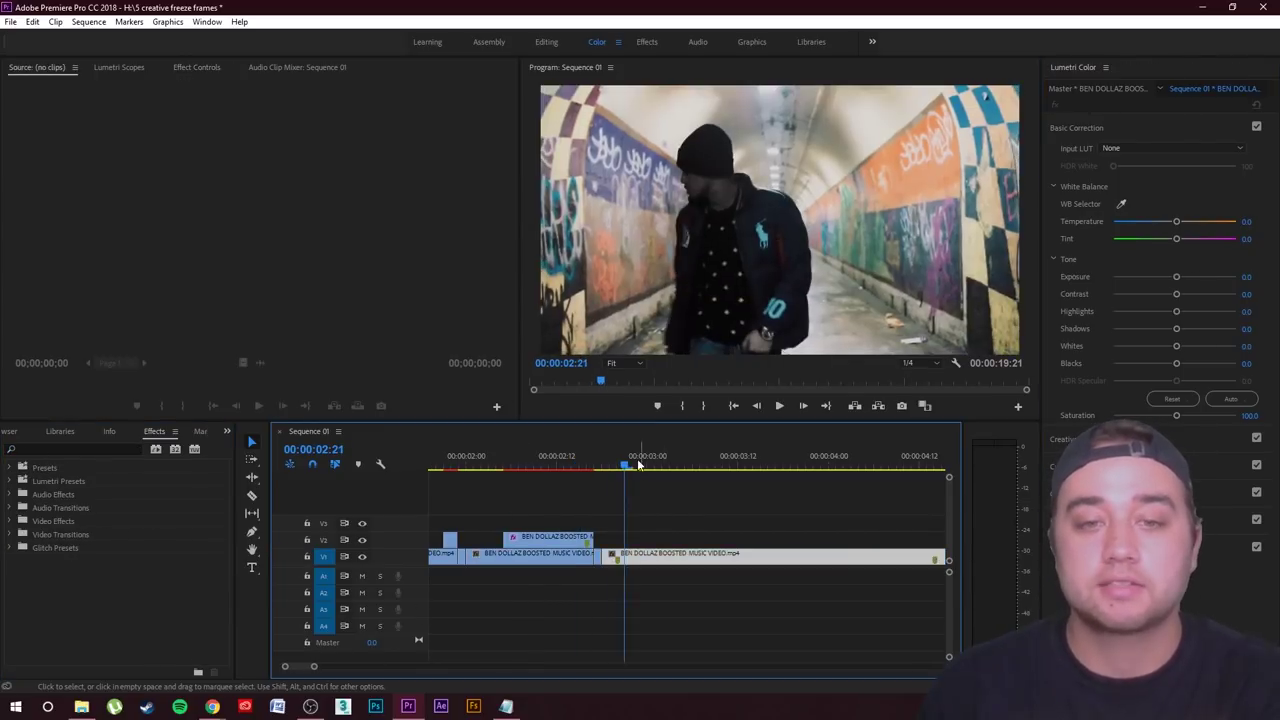
Play back the transition from the start of the longer V2 freeze frame into the tunnel shot several times
drag(609, 463, 506, 464)
key(space)
drag(602, 464, 503, 496)
key(space)
drag(602, 465, 509, 507)
key(space)
key(space)
key(space)
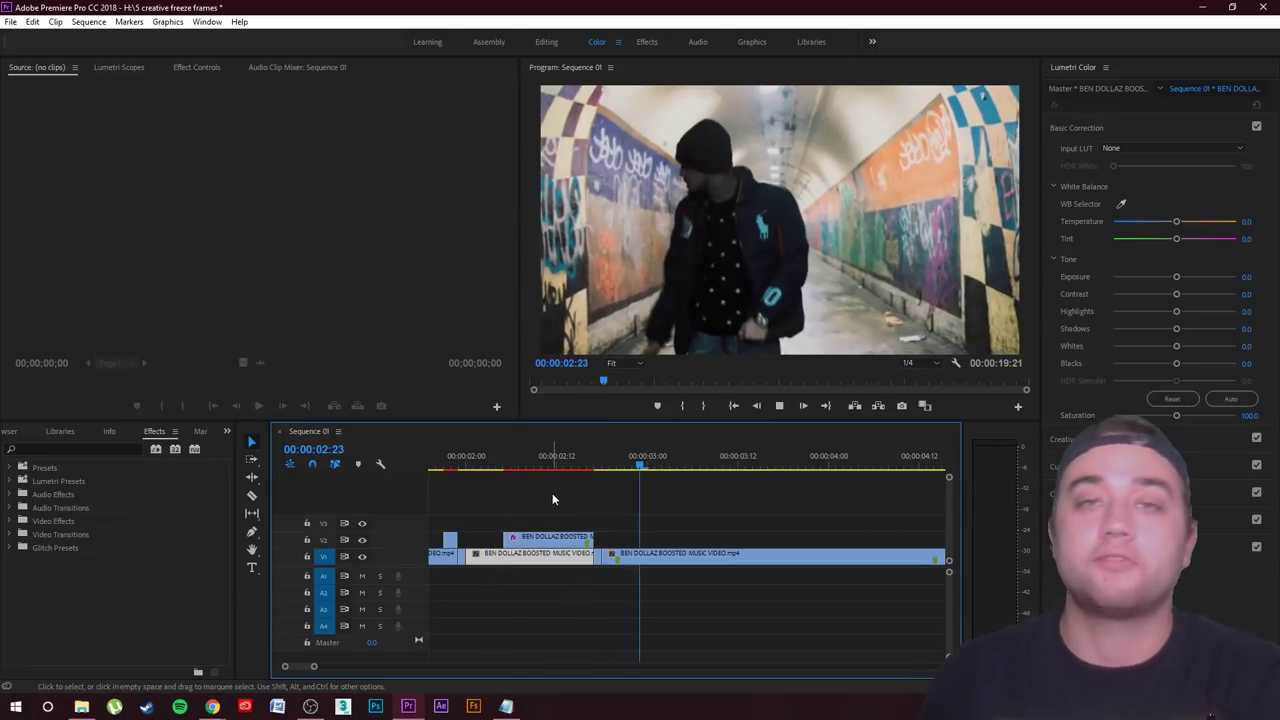
key(space)
Save the project
key(minus)
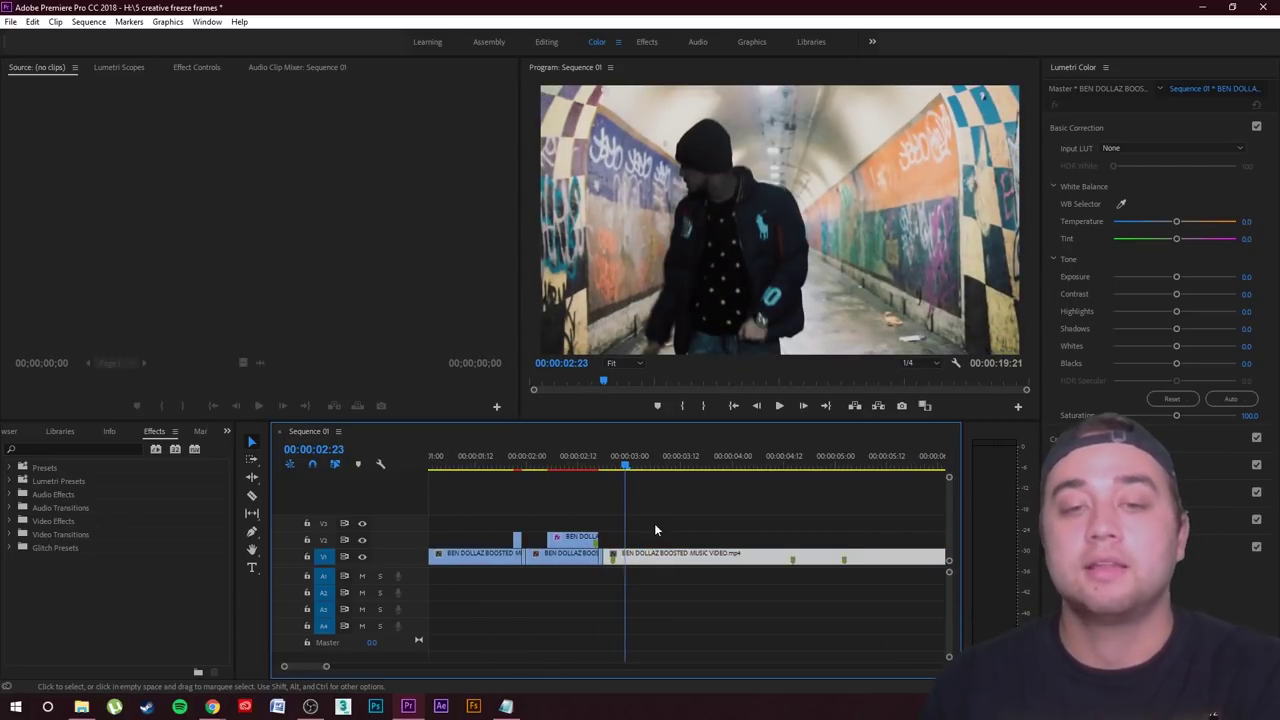
click(717, 528)
key(ctrl+s)
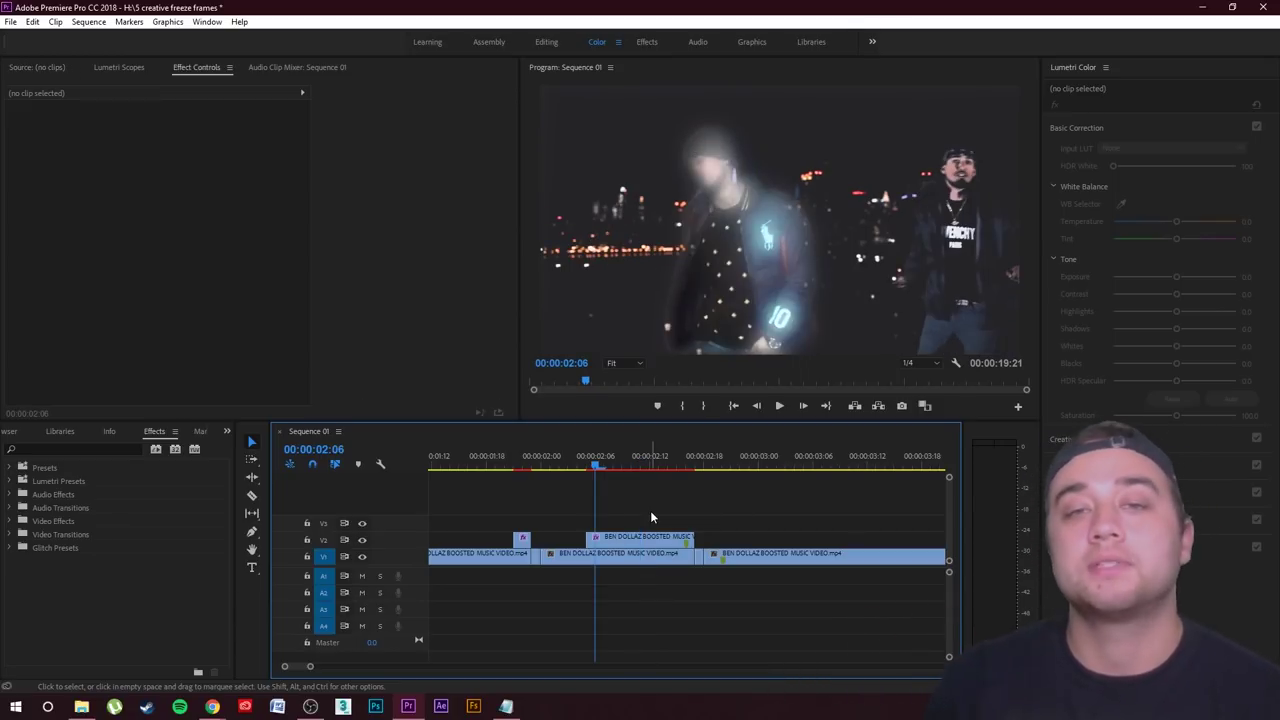
Keyframe Position and Scale at their current values on the V2 freeze frame, placing both keyframes at the clip's end
drag(578, 474, 585, 512)
click(605, 546)
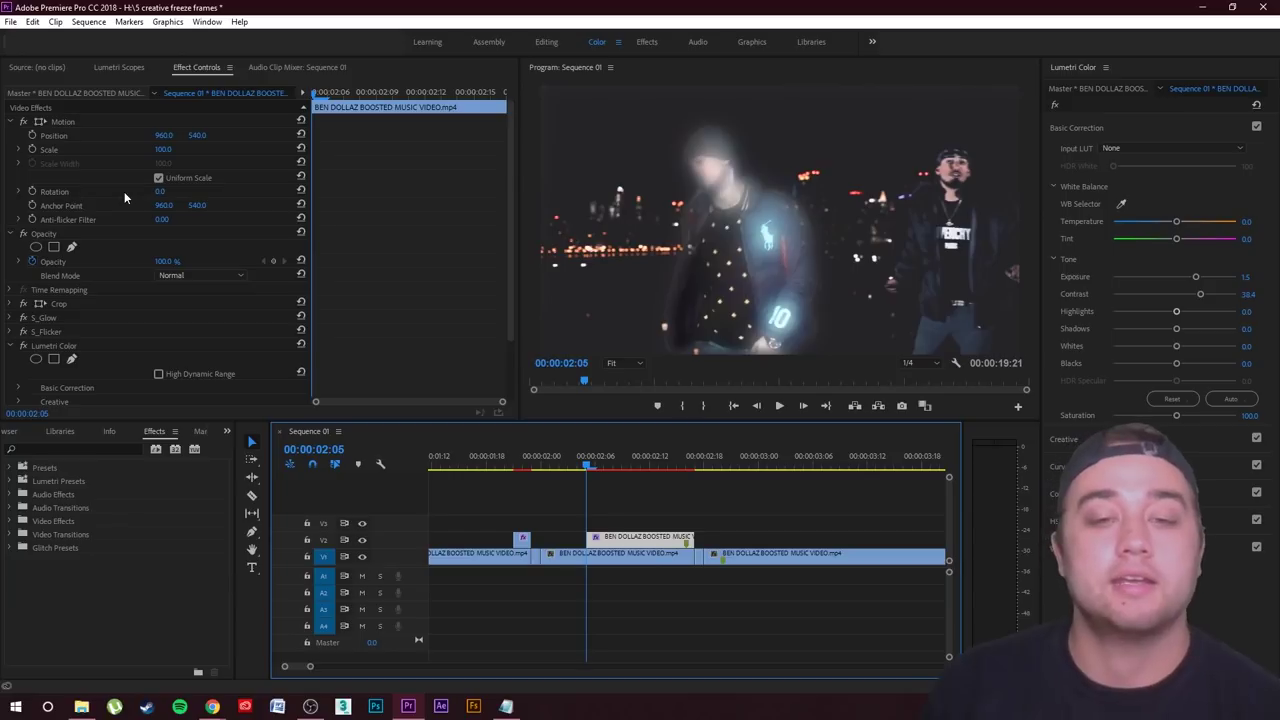
drag(587, 470, 683, 489)
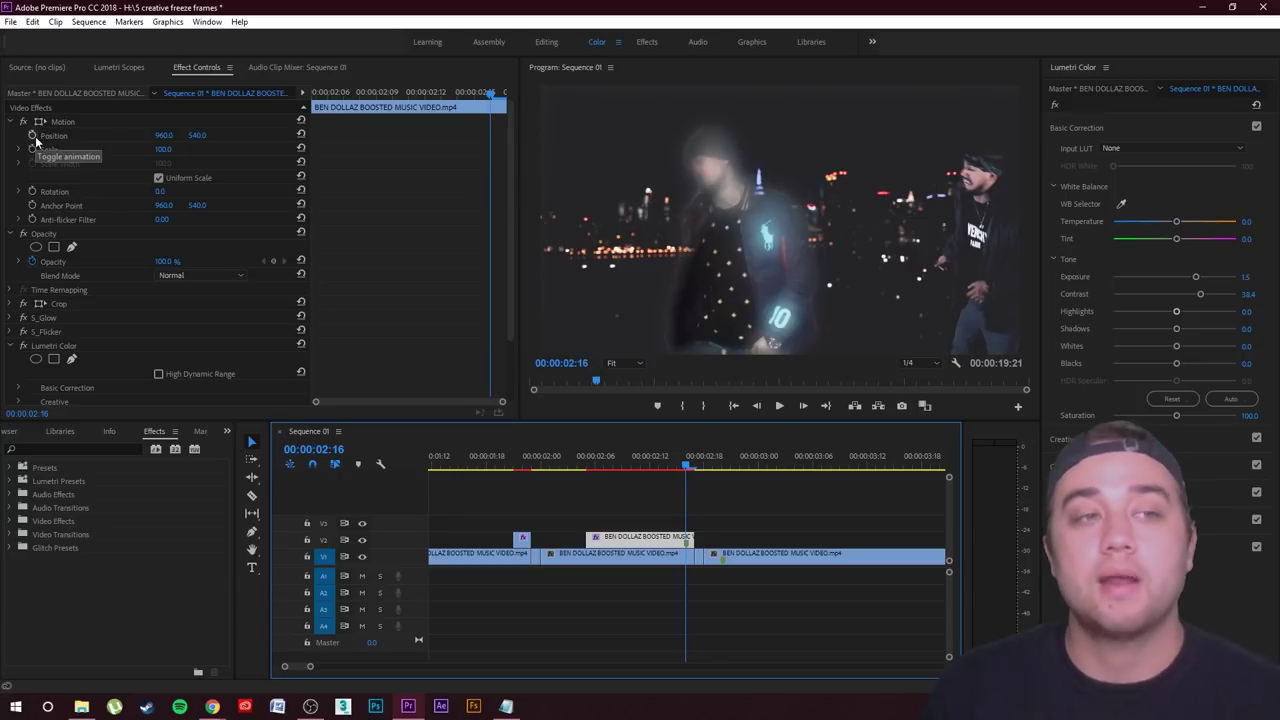
click(33, 136)
click(33, 149)
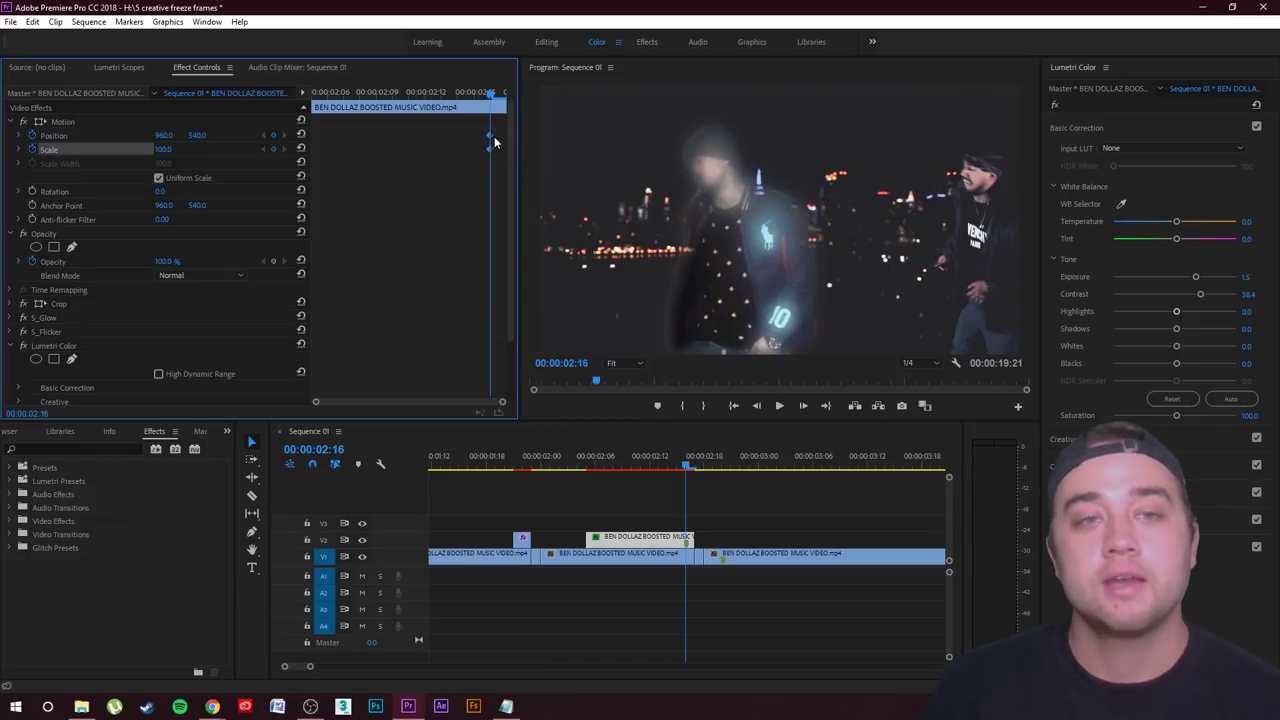
drag(494, 136, 504, 139)
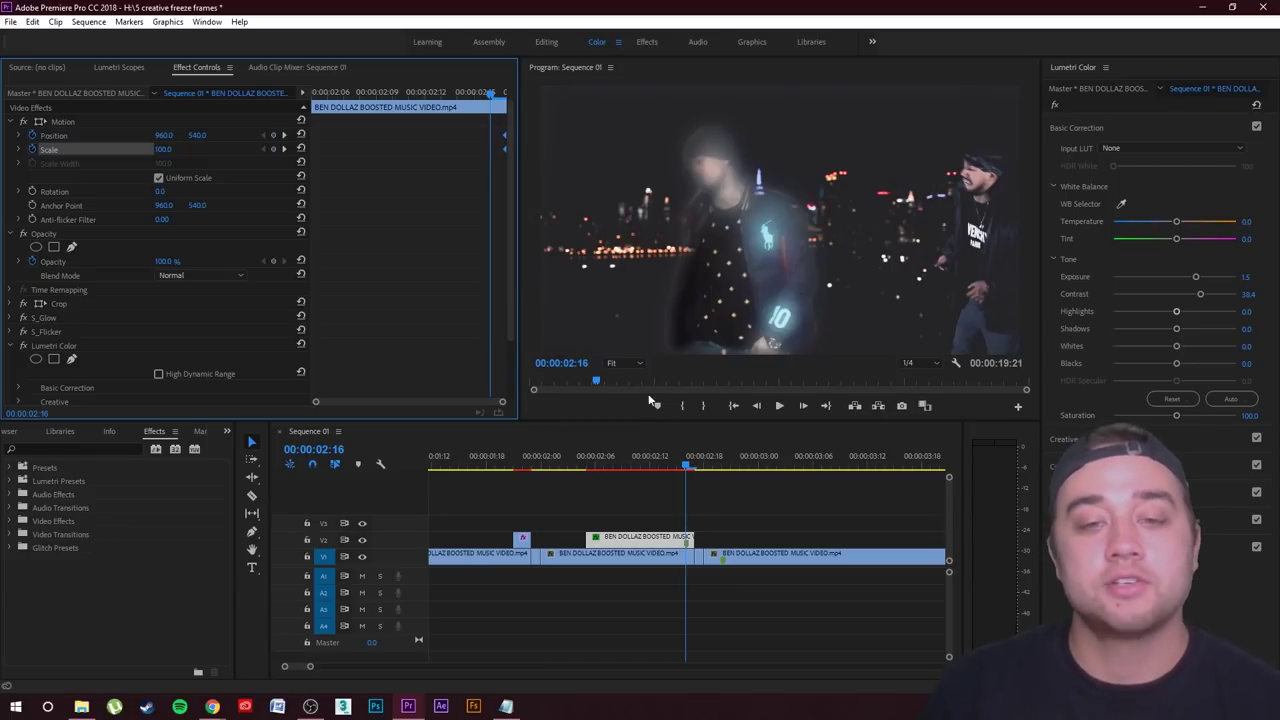
Add a starting Position keyframe with X at 442.0 on the V2 freeze frame and play back the slide-in
drag(694, 464, 594, 499)
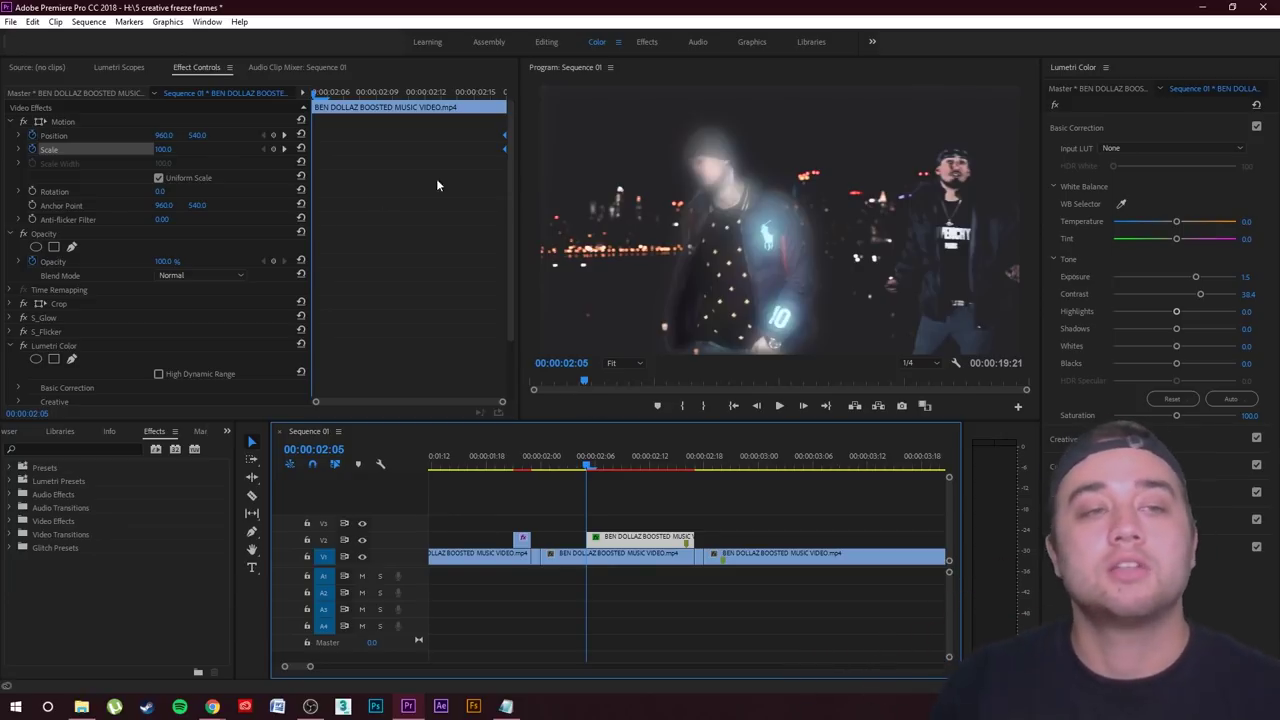
click(165, 141)
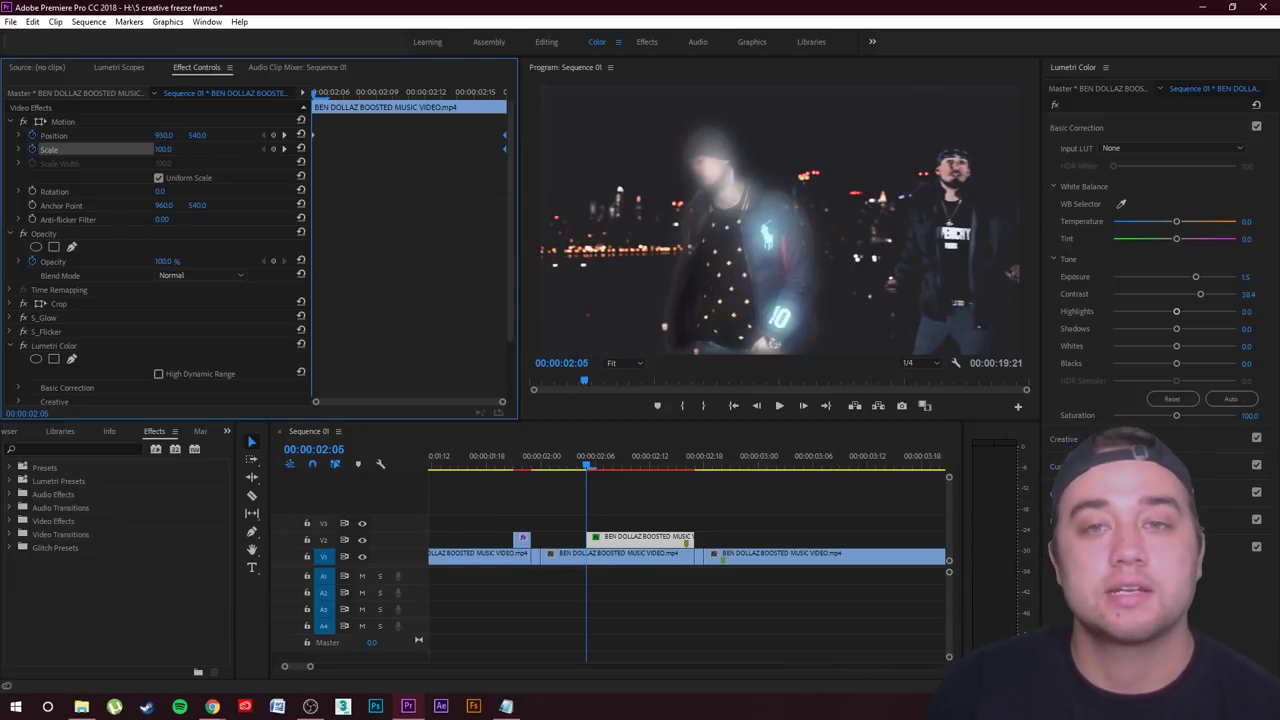
drag(164, 135, 63, 135)
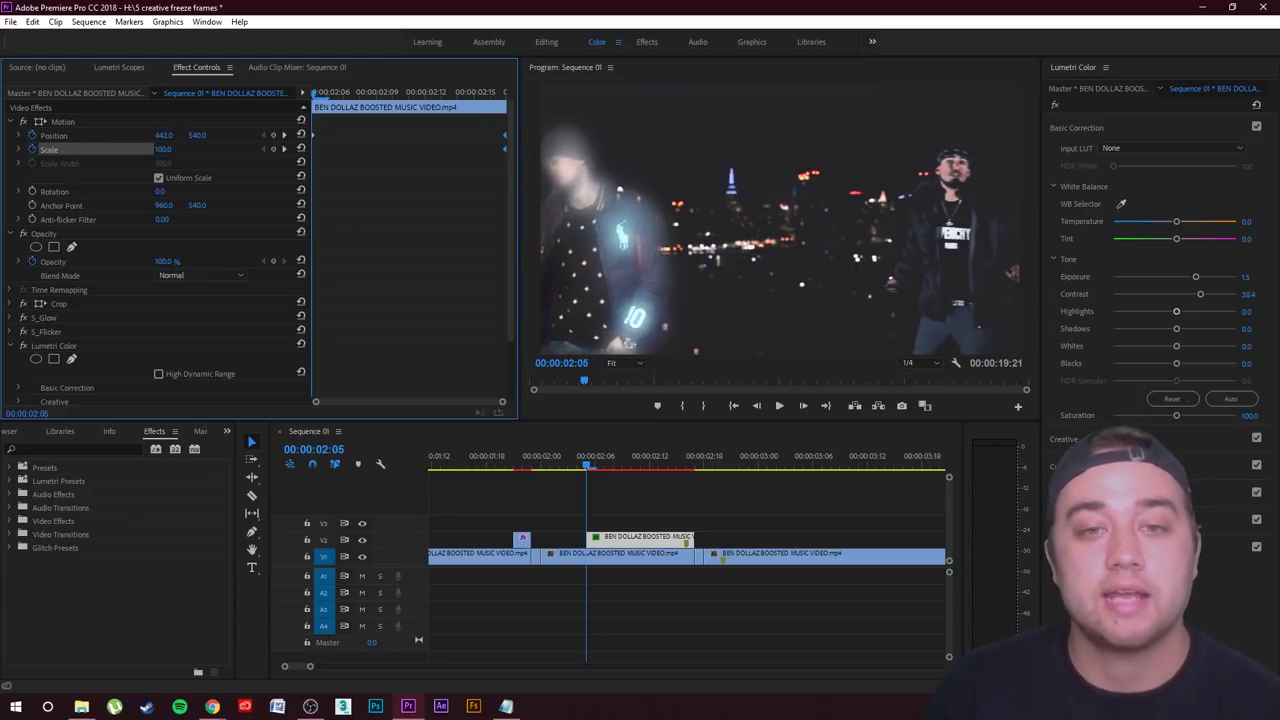
click(781, 406)
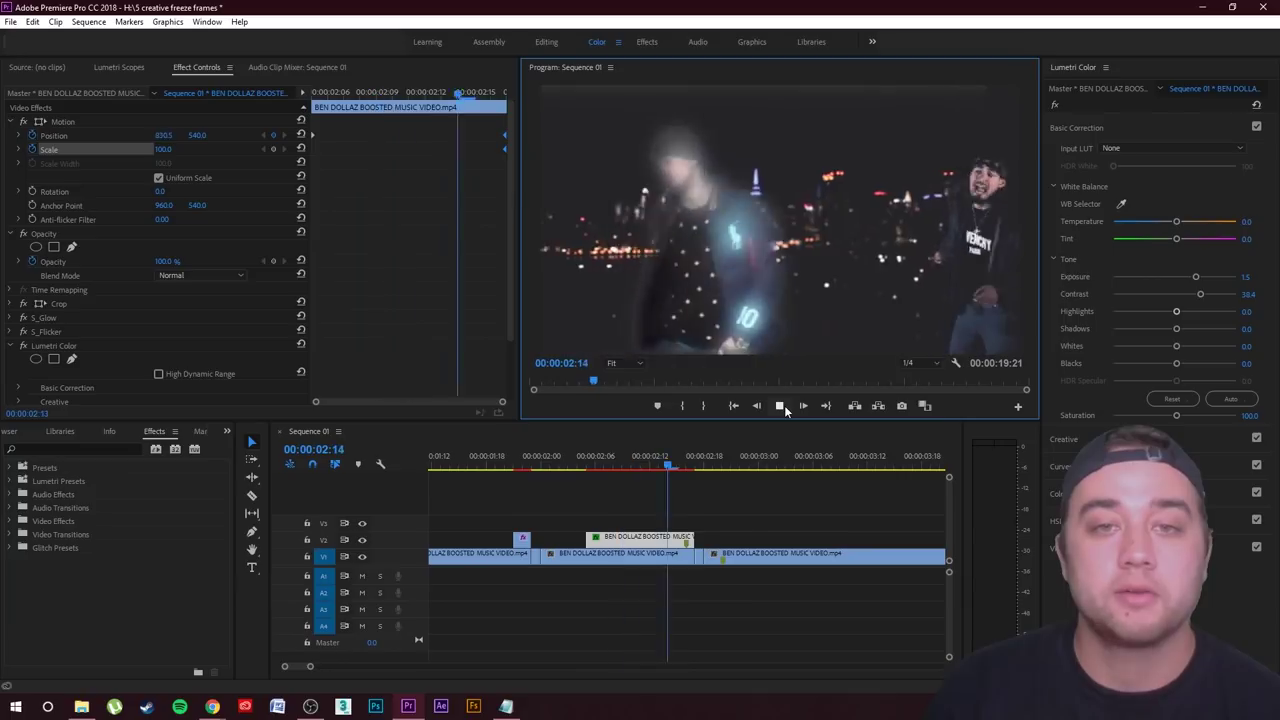
Play back the slide-in of the V2 freeze frame several times
click(785, 465)
drag(784, 465, 588, 465)
key(space)
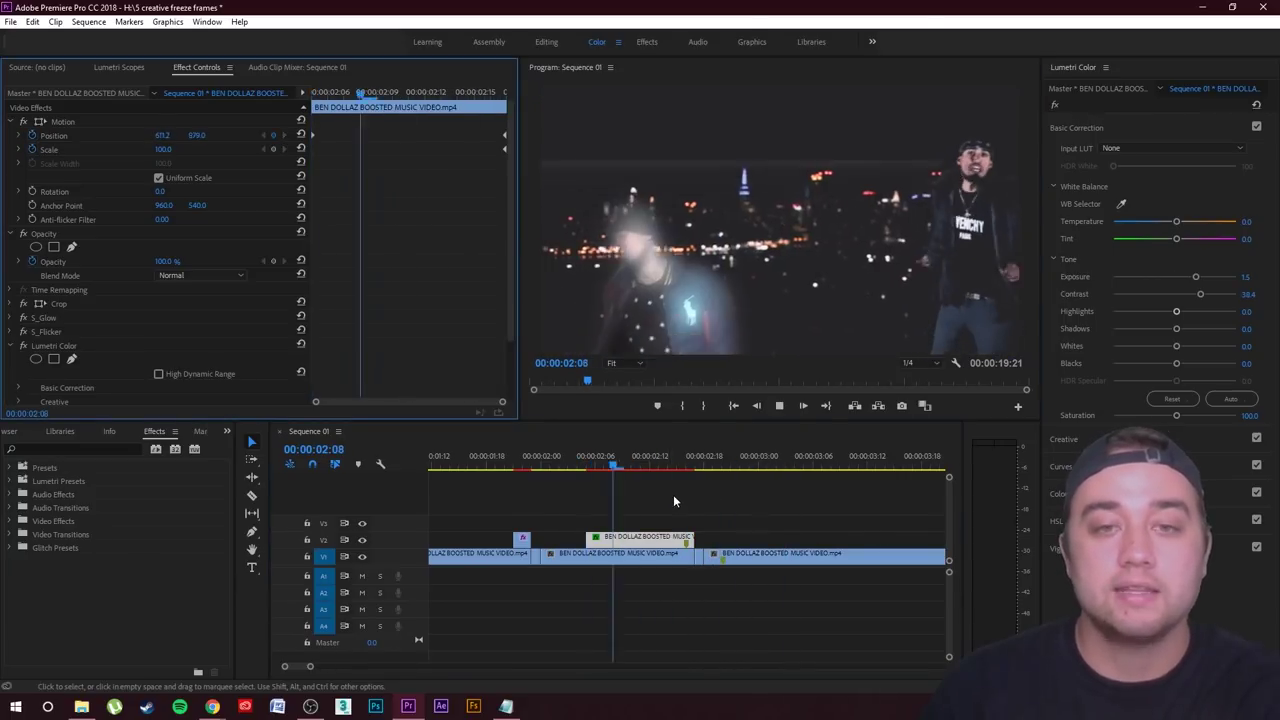
drag(750, 466, 534, 504)
key(space)
drag(716, 465, 577, 504)
At the start of the V2 freeze frame, set the Scale keyframe to 60.0 and move the starting Position lower in the frame
key(Right)
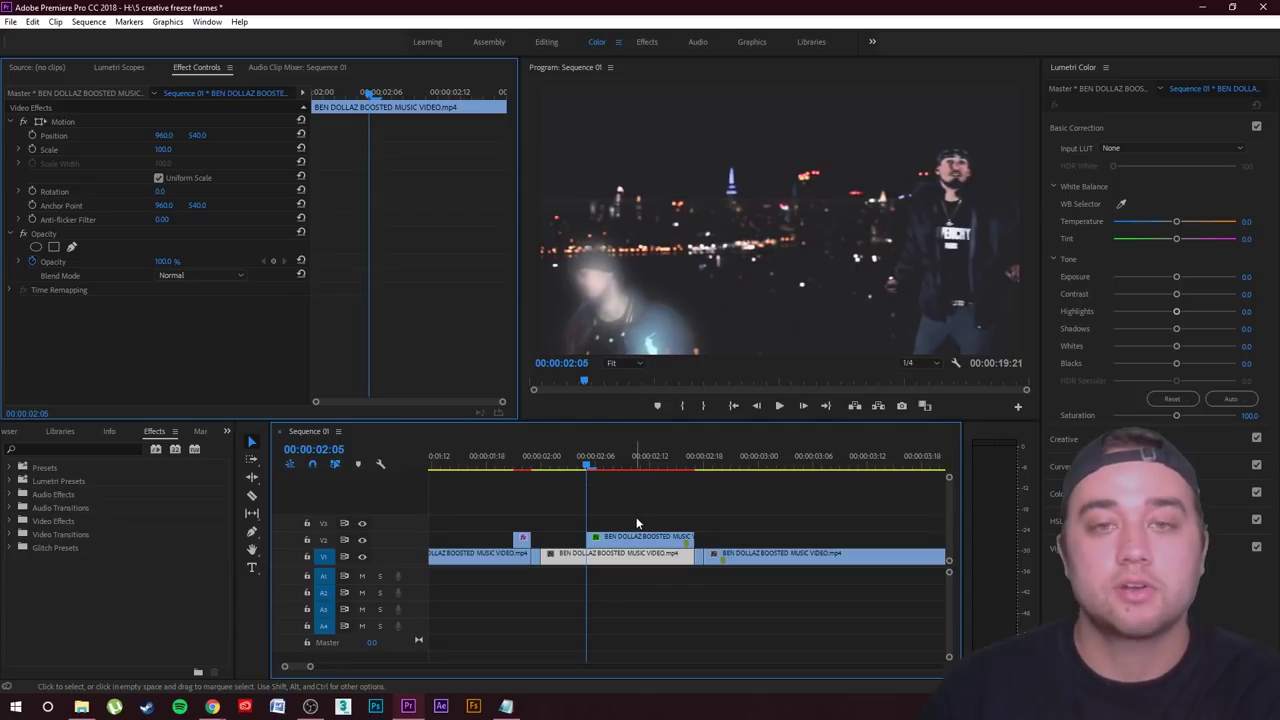
click(638, 537)
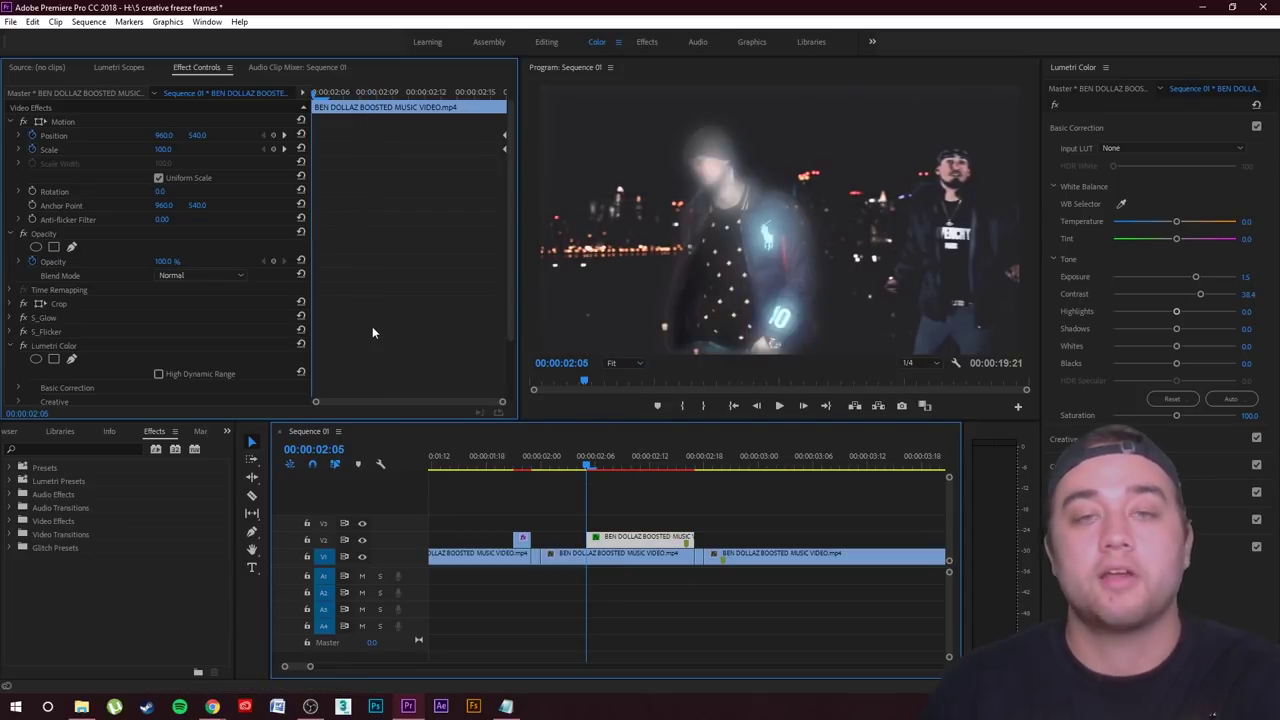
click(163, 149)
text(9)
key(Return)
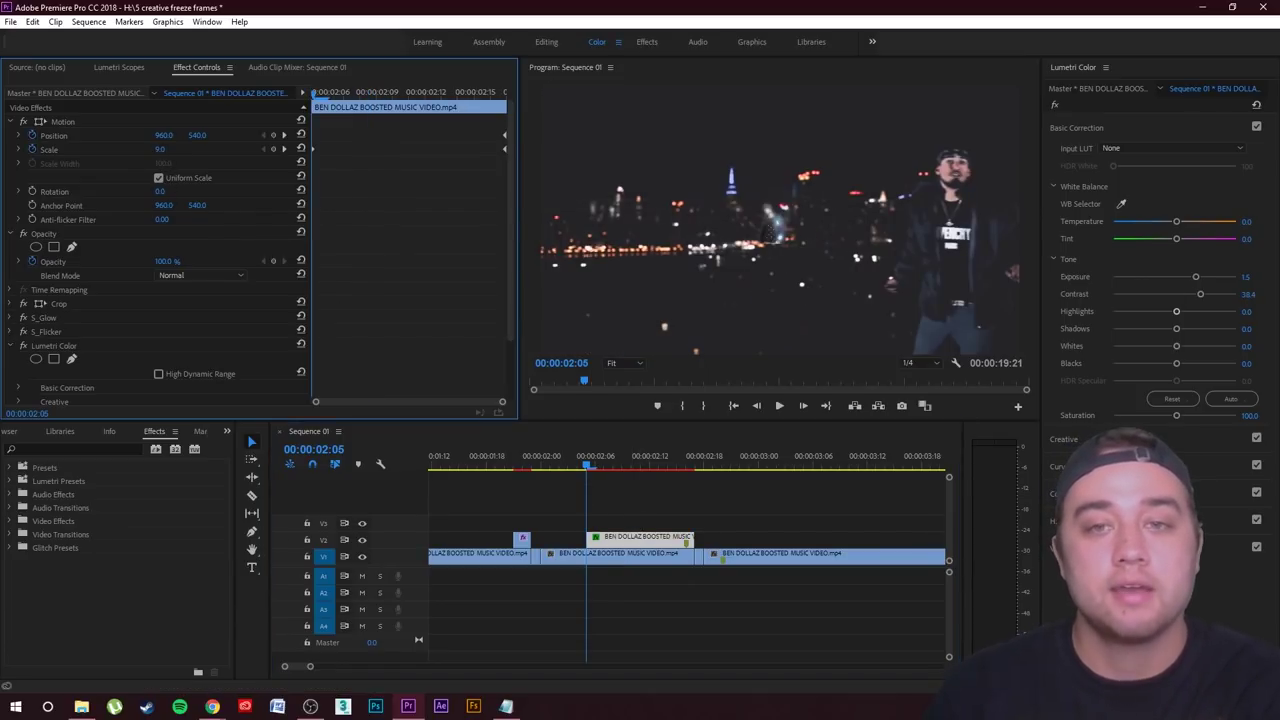
mouse_move(163, 149)
mouse_down()
mouse_move(210, 149)
mouse_move(176, 149)
mouse_up()
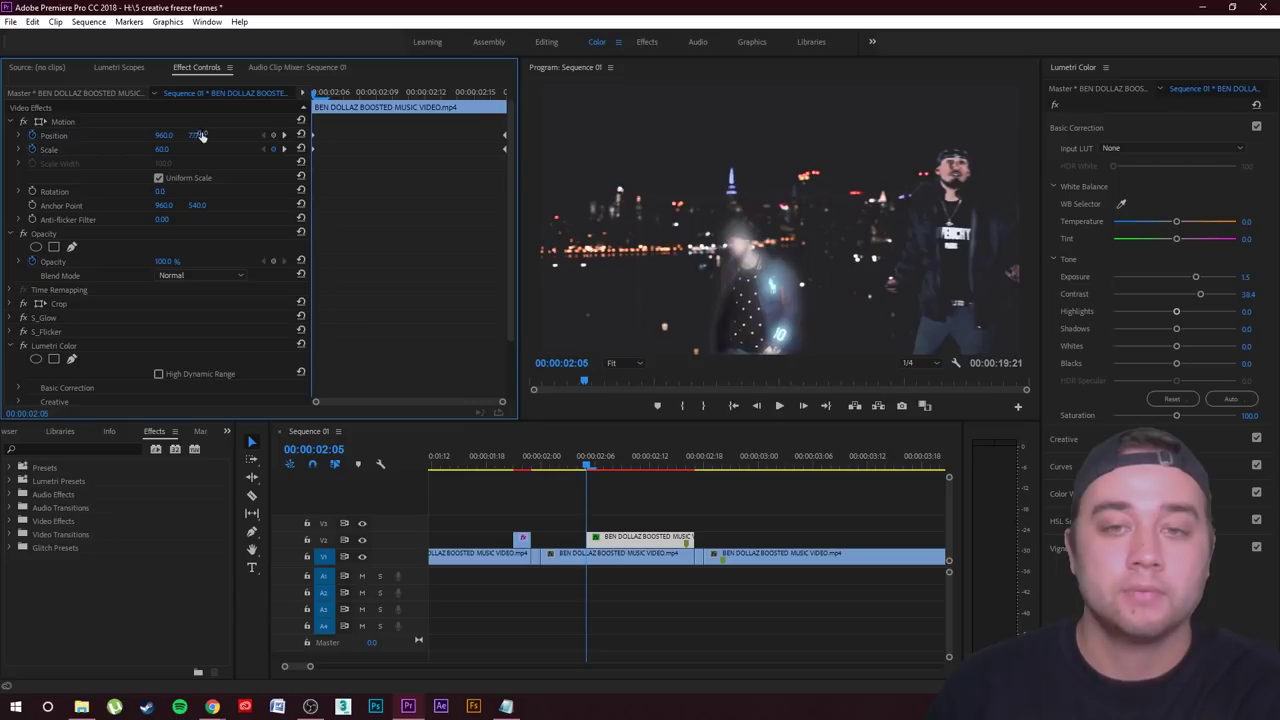
Play back the growing freeze frame animation repeatedly from the start of the V2 clip
click(630, 500)
key(space)
drag(704, 466, 588, 485)
key(space)
key(space)
drag(700, 464, 595, 484)
Trim the start of the V2 freeze frame to about half its length and play back the shortened animation
click(614, 537)
drag(359, 195, 310, 136)
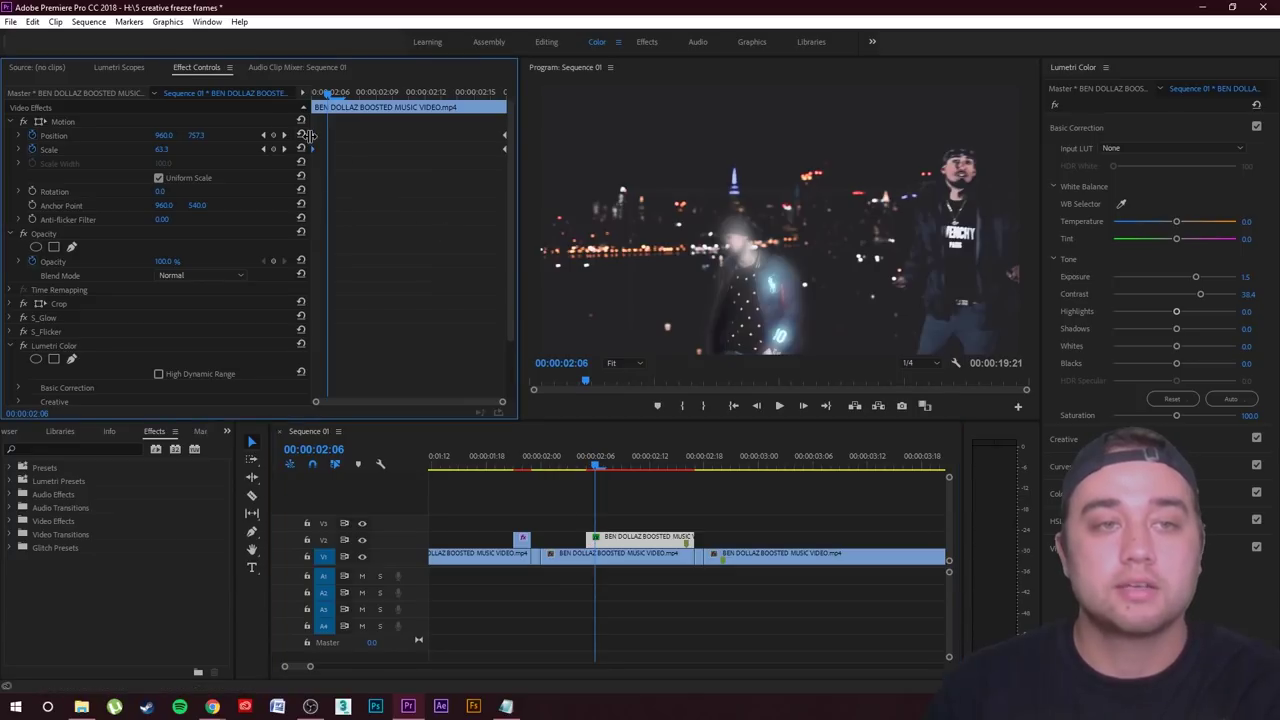
drag(589, 537, 645, 536)
key(space)
drag(716, 470, 598, 485)
key(space)
key(space)
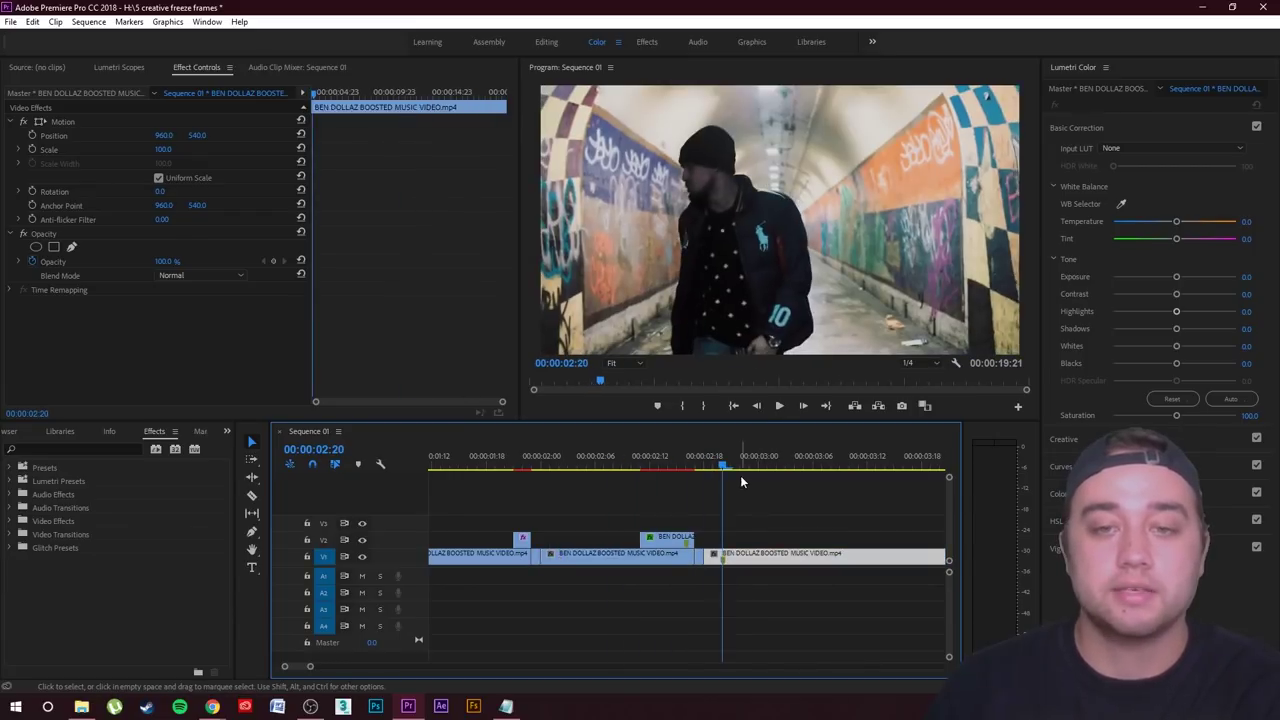
drag(722, 468, 606, 485)
key(space)
drag(750, 478, 724, 470)
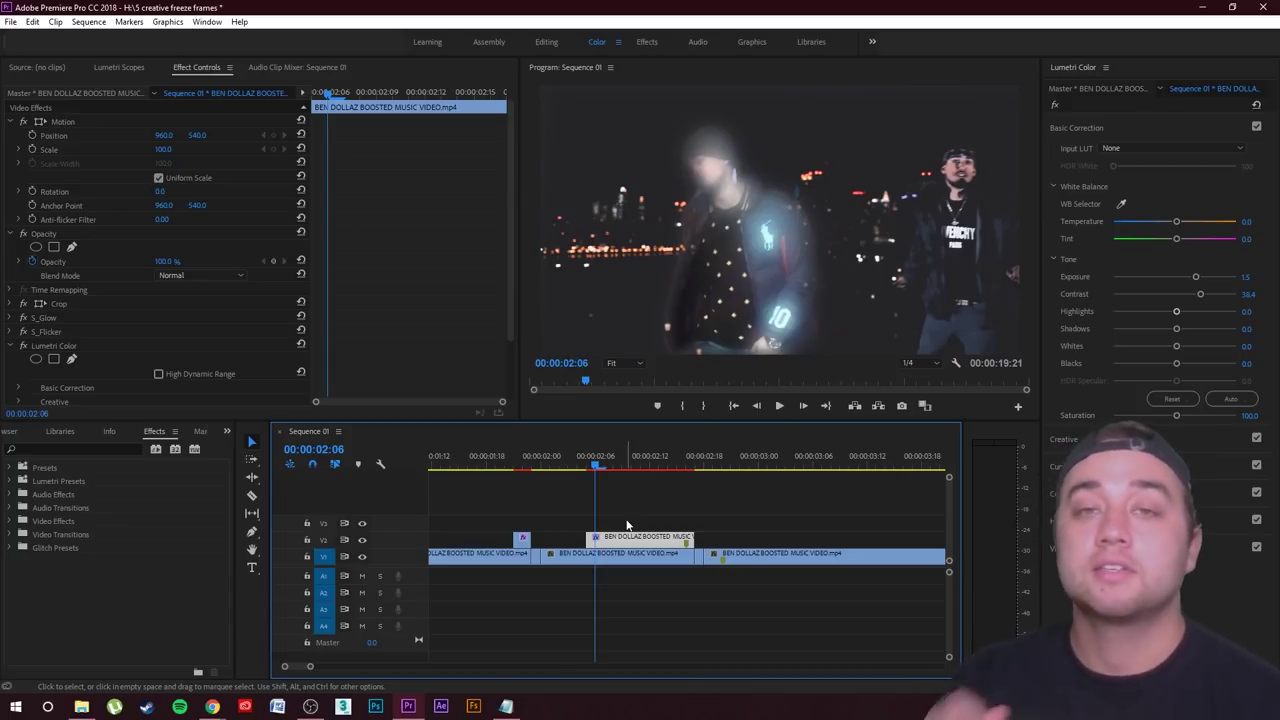
Duplicate the full-length V2 freeze frame onto V3 and V4, aligned directly above the original
click(627, 523)
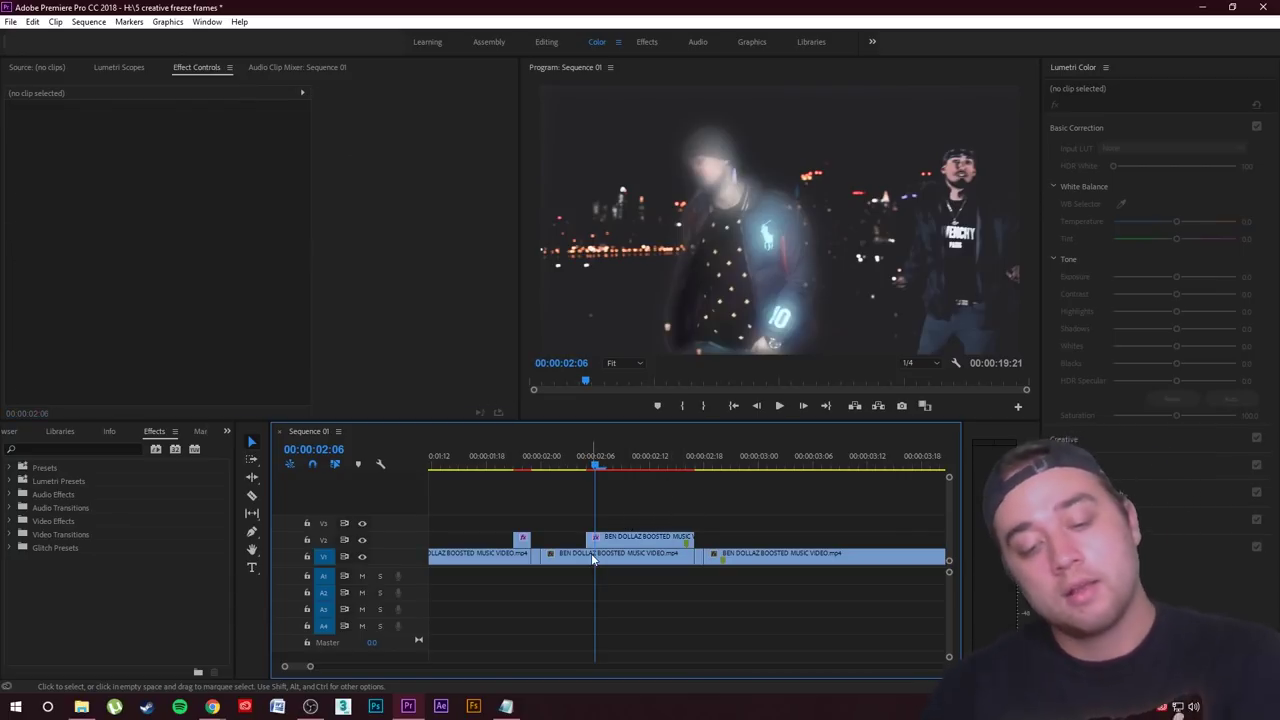
drag(619, 543, 614, 505)
click(622, 487)
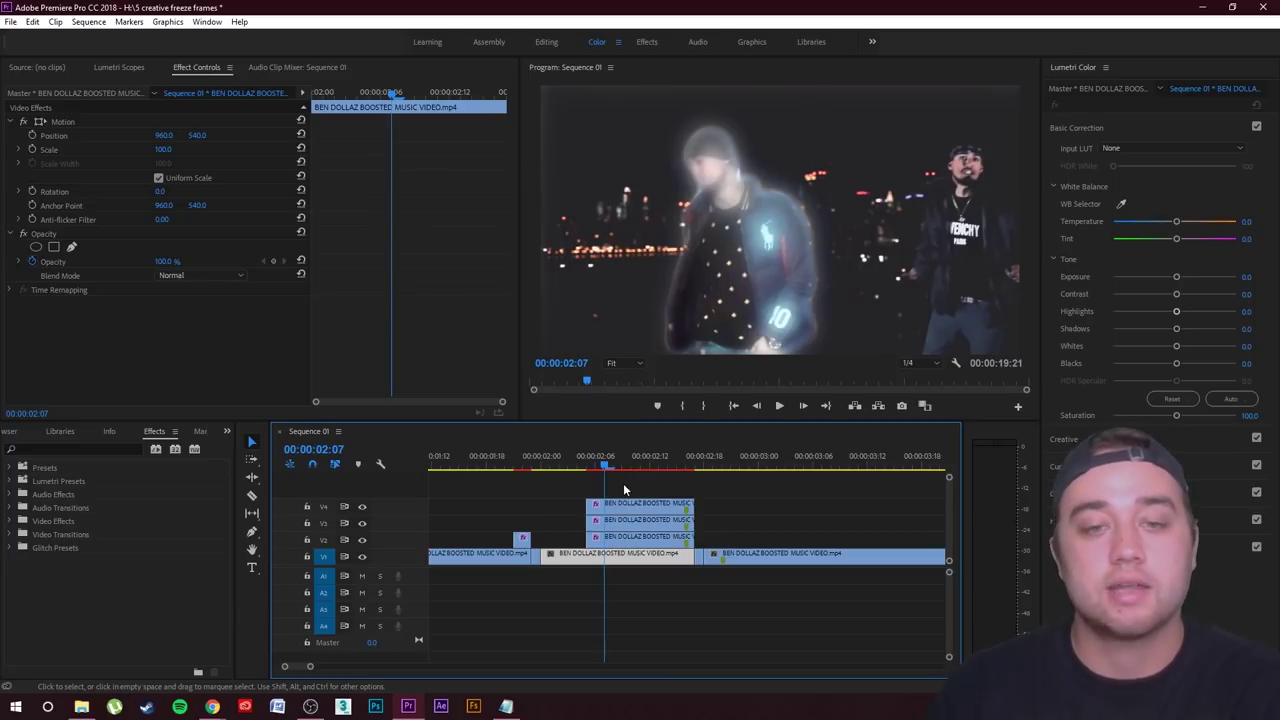
On the V3 copy, keyframe Position and Scale at the clip's end and add a starting Position keyframe offset to the left of the original figure
click(685, 463)
click(663, 523)
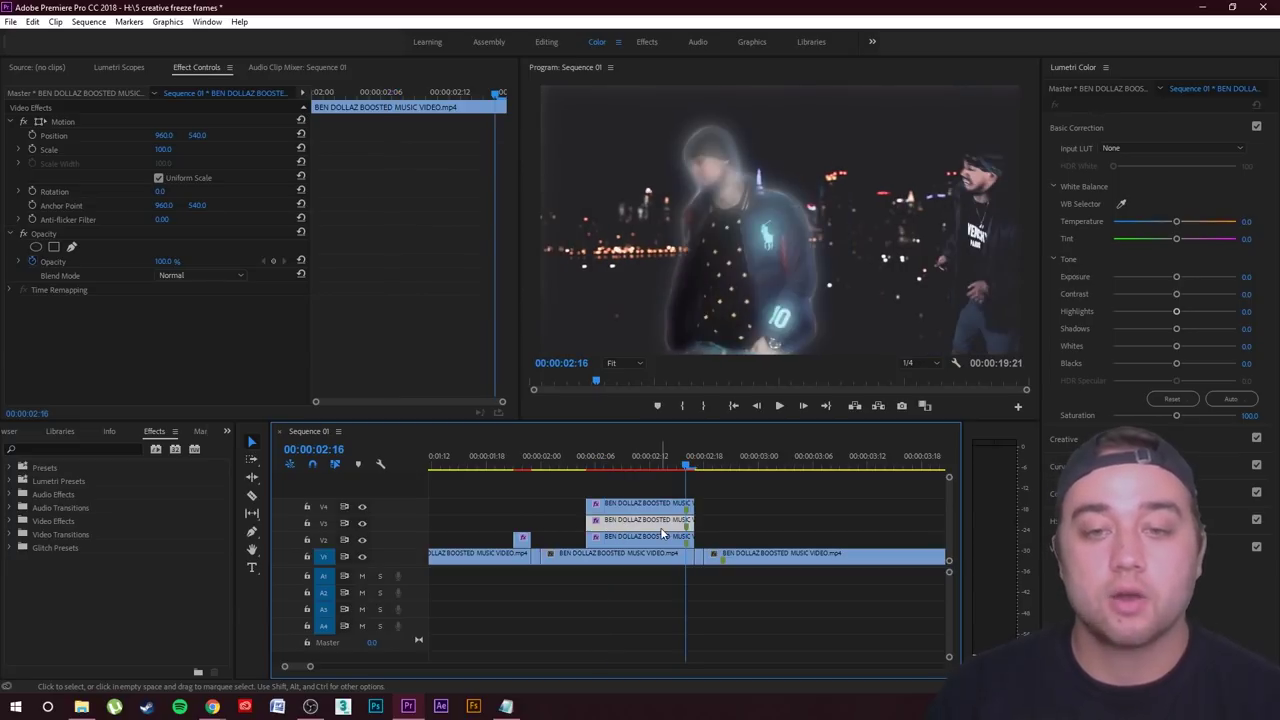
click(33, 136)
click(33, 150)
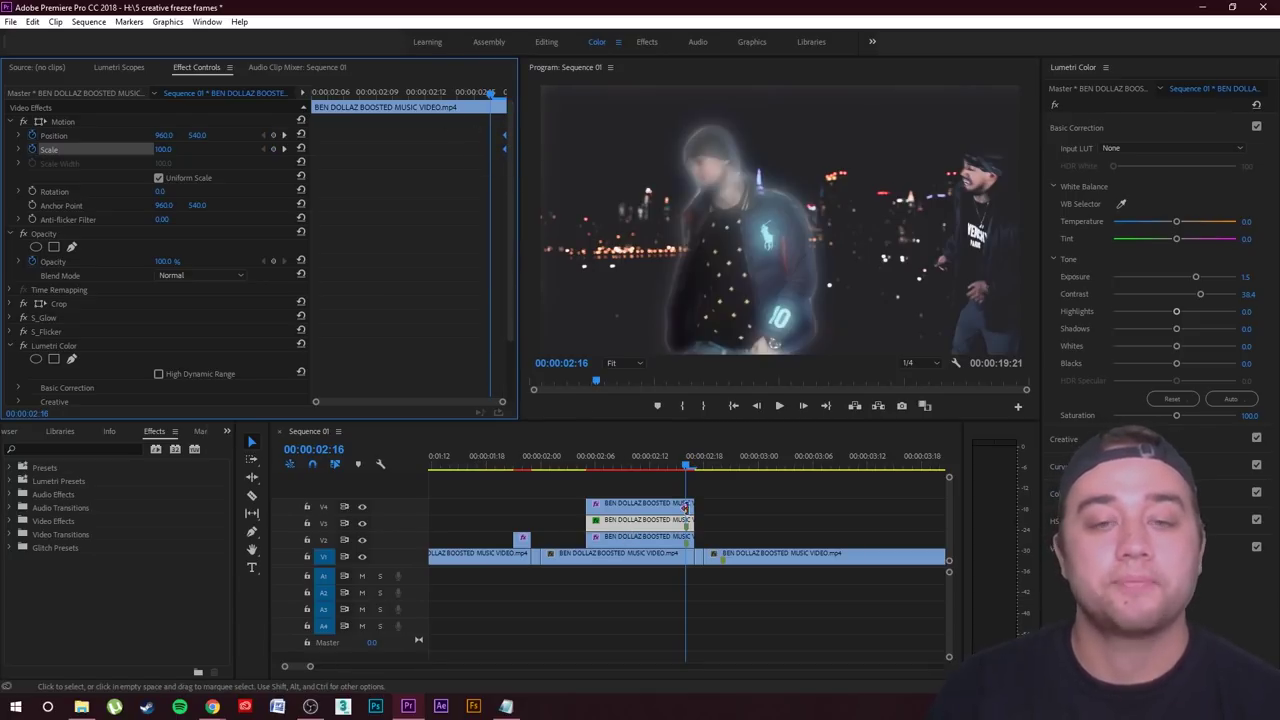
drag(684, 468, 597, 501)
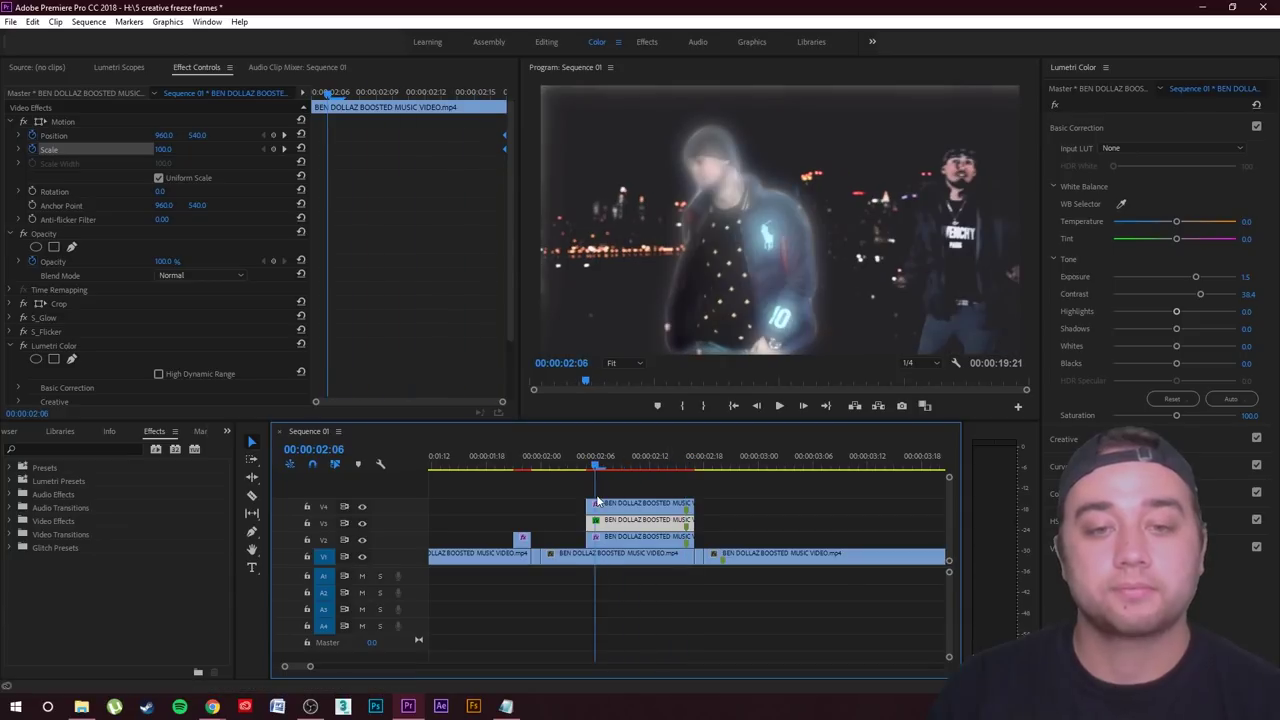
drag(160, 135, 10, 137)
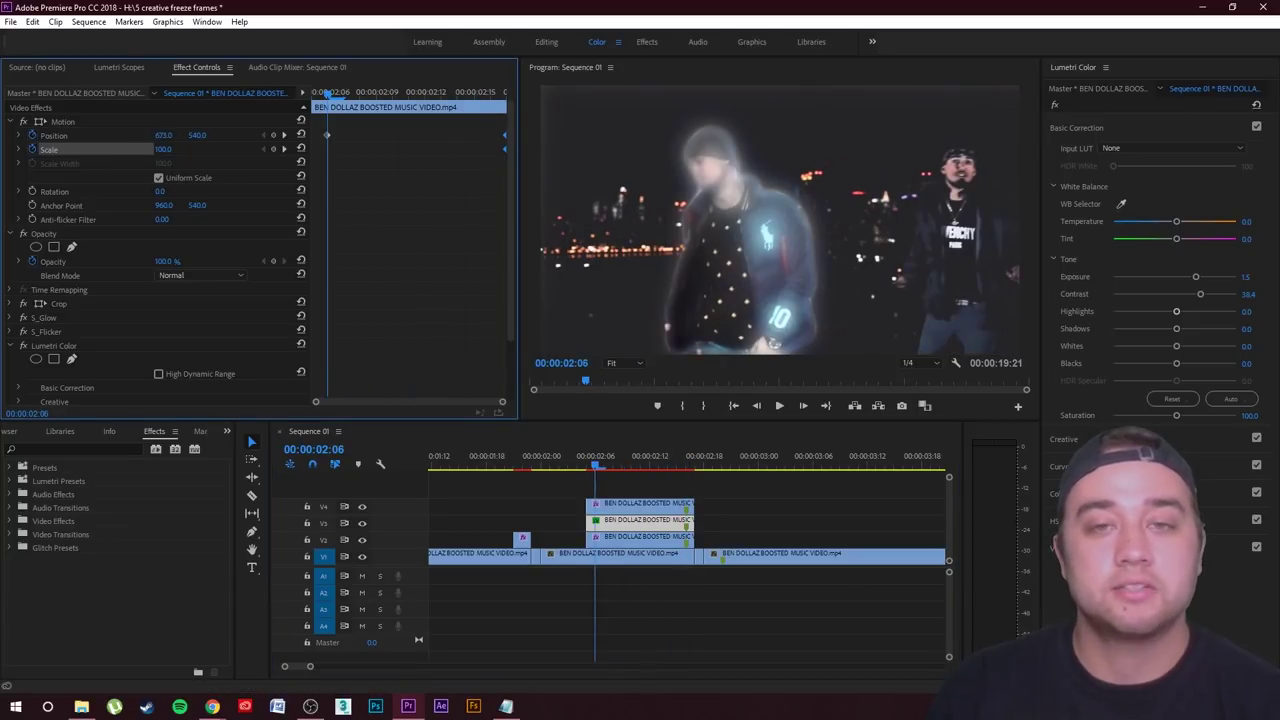
drag(163, 135, 337, 135)
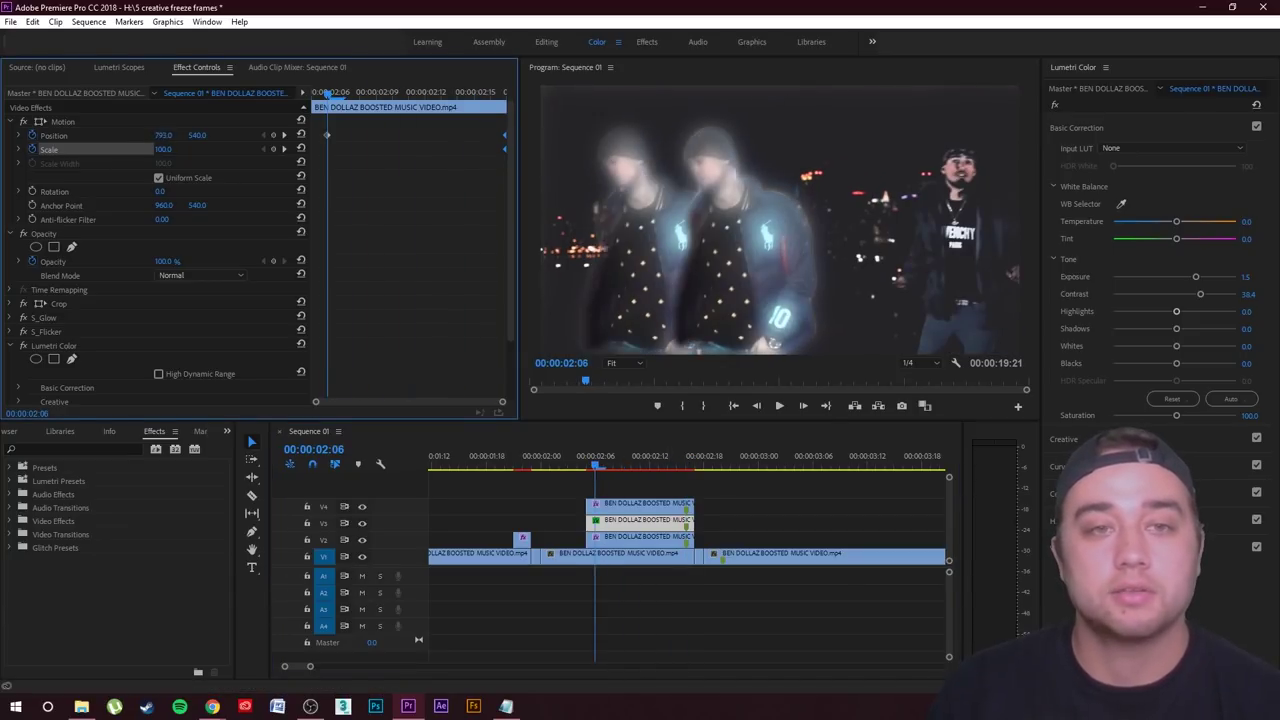
On the V4 copy, keyframe Position and Scale at the clip's end and add a starting Position keyframe with X at 396.0
click(624, 507)
drag(629, 465, 686, 486)
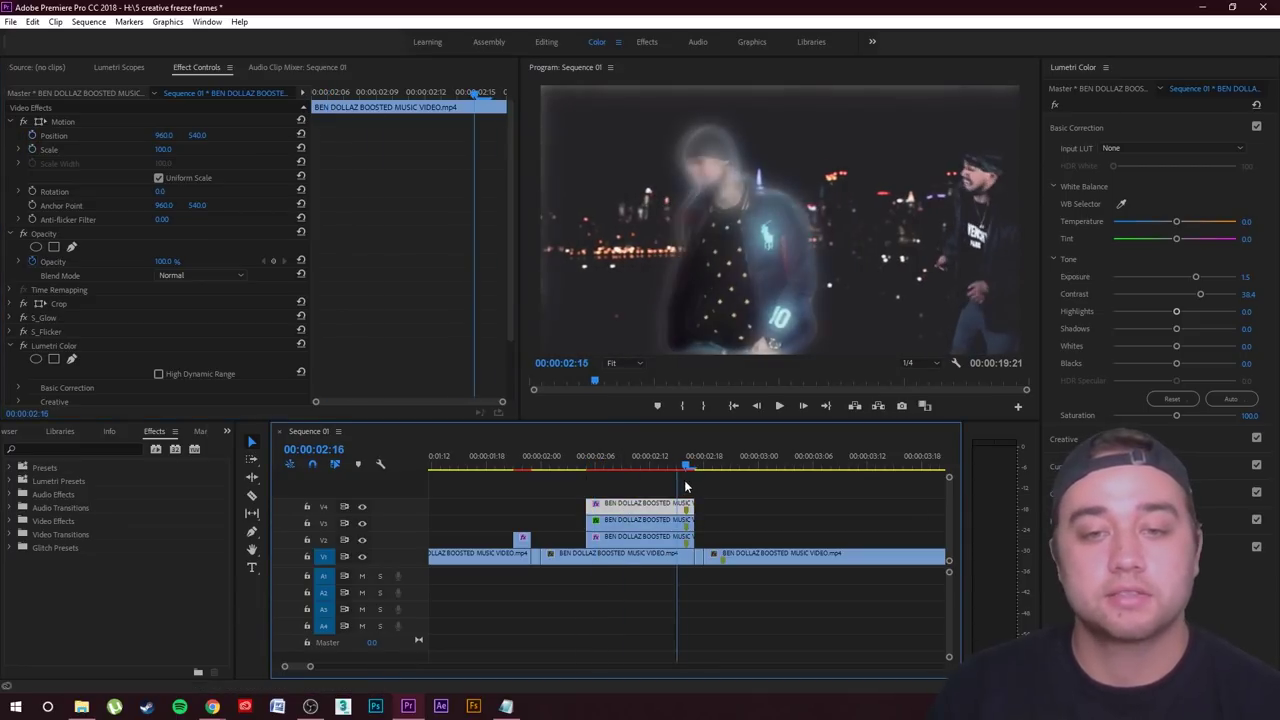
click(32, 135)
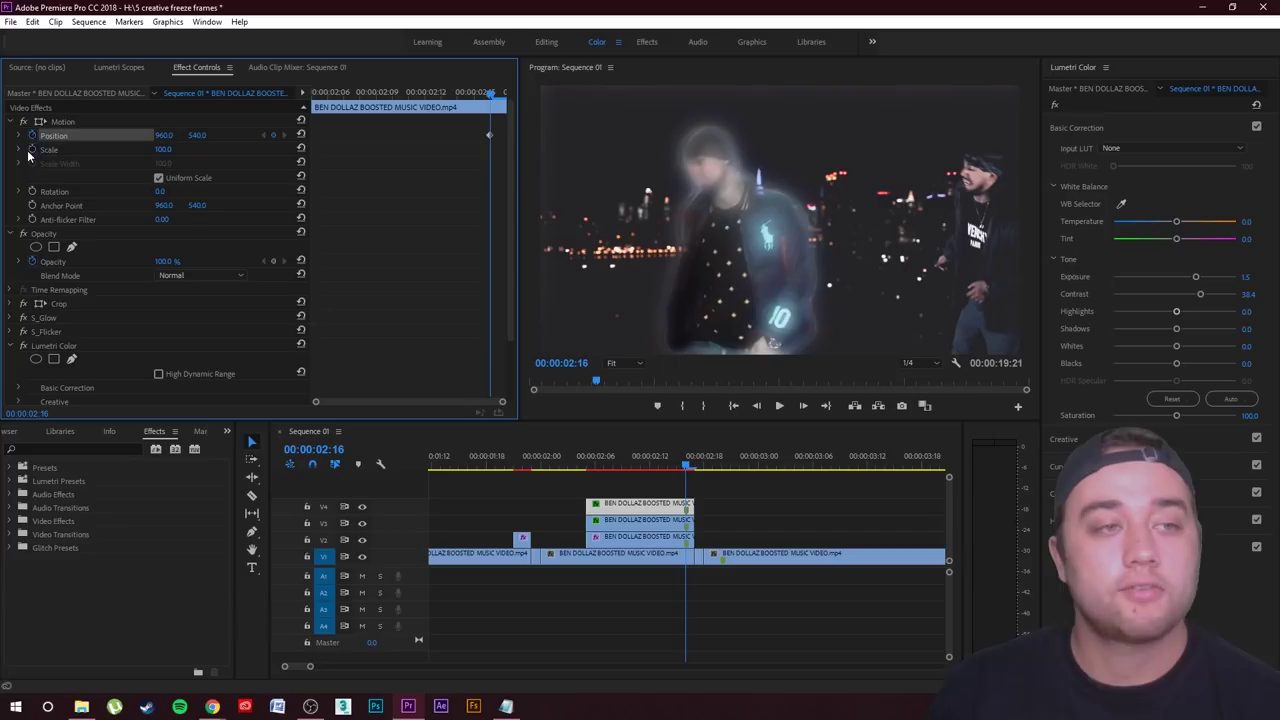
click(32, 149)
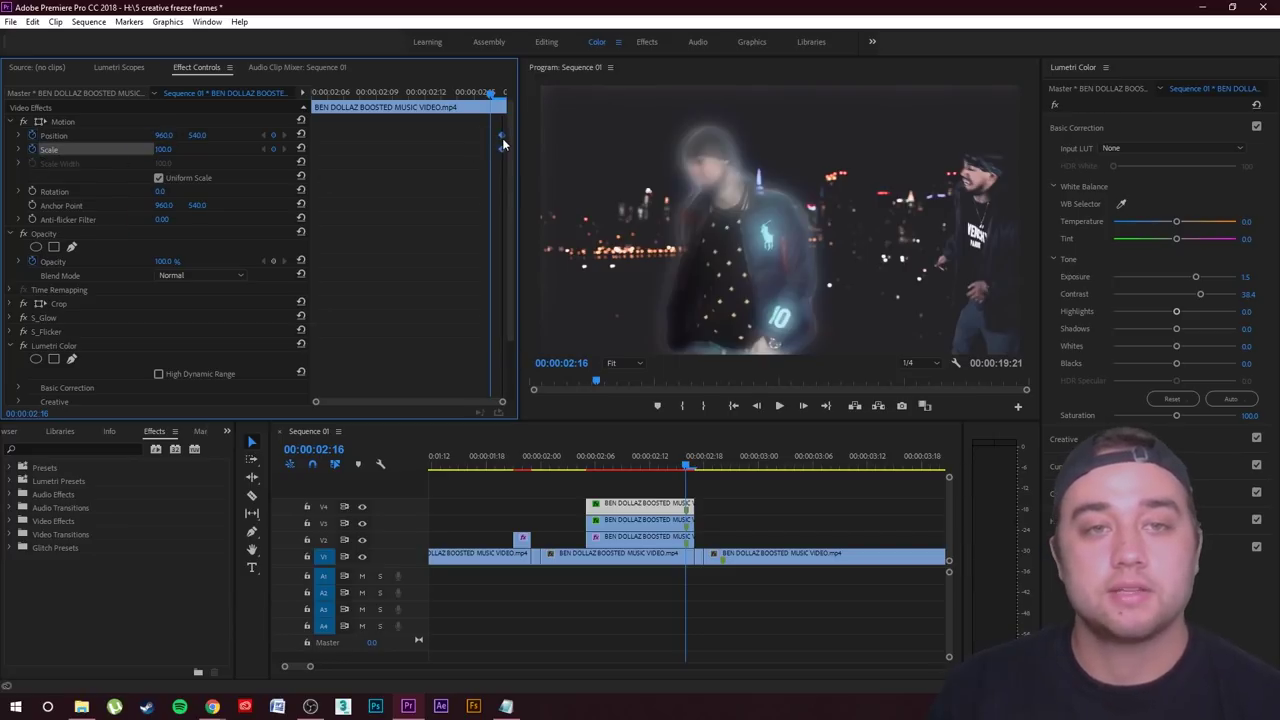
drag(686, 467, 595, 485)
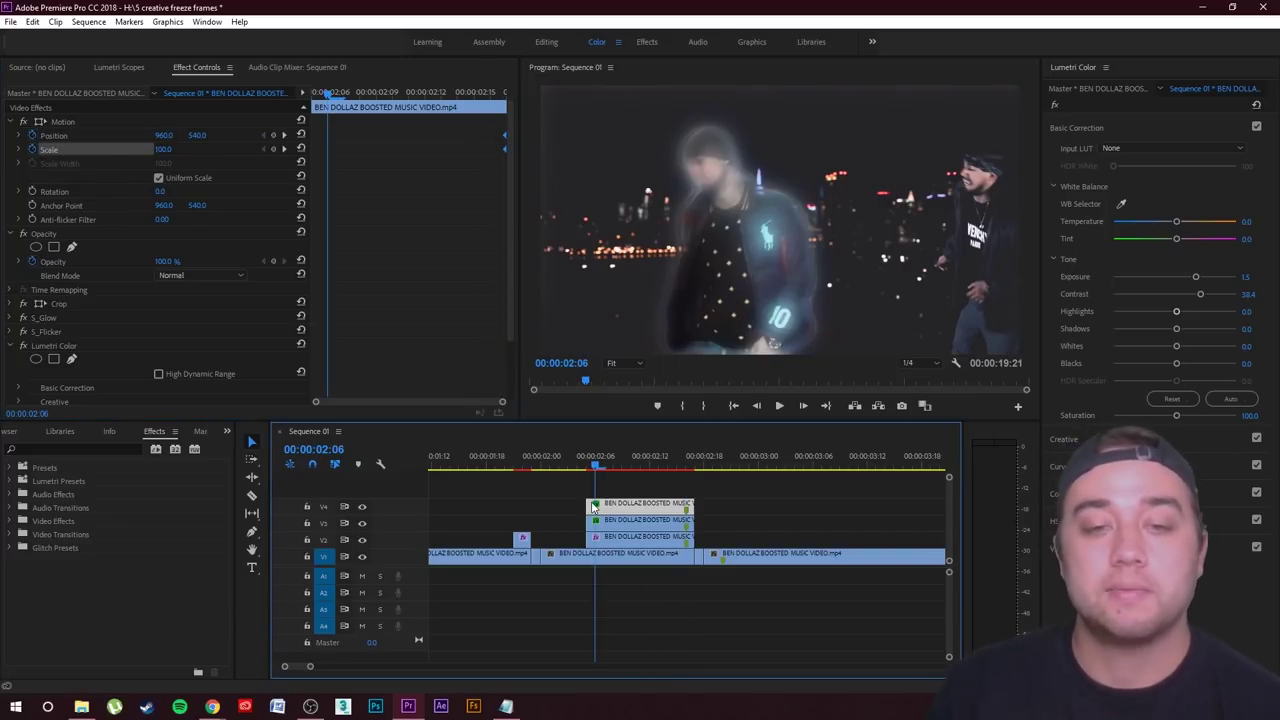
drag(165, 136, 0, 136)
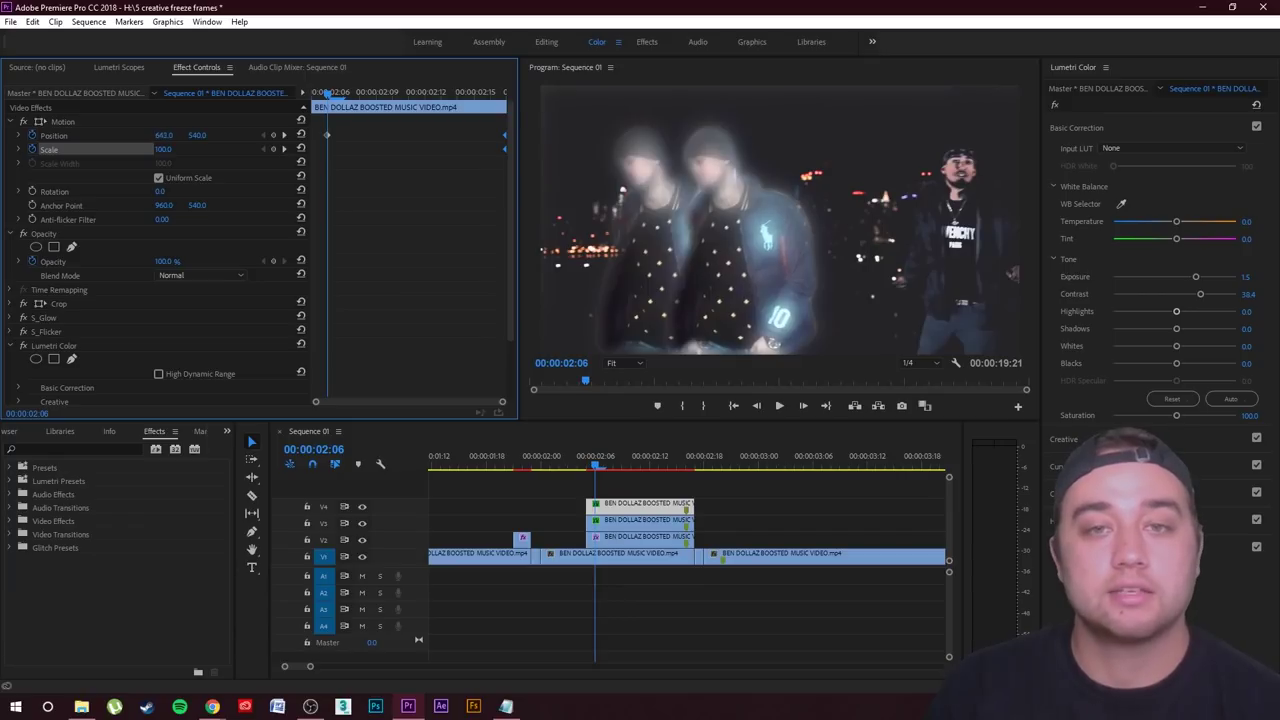
drag(130, 135, 157, 135)
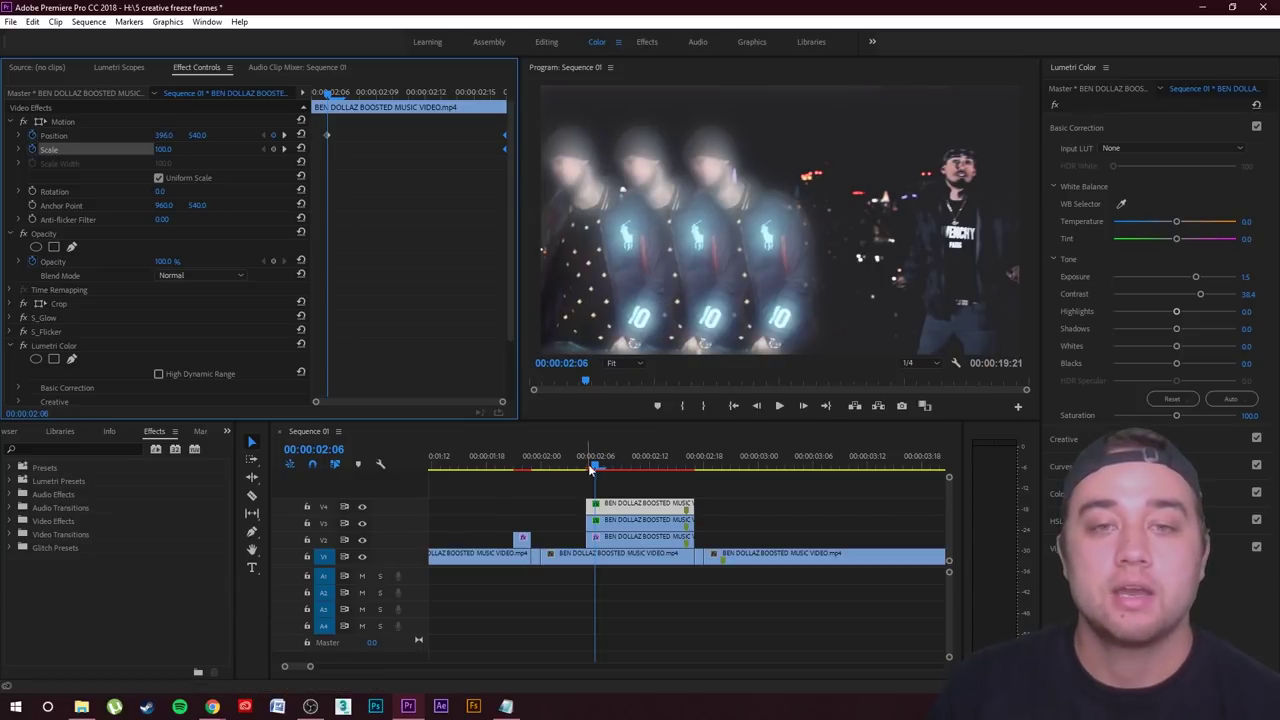
Play back the slide-in of the stacked freeze frame copies and return to the start of the clips
drag(591, 466, 514, 470)
click(526, 506)
click(780, 406)
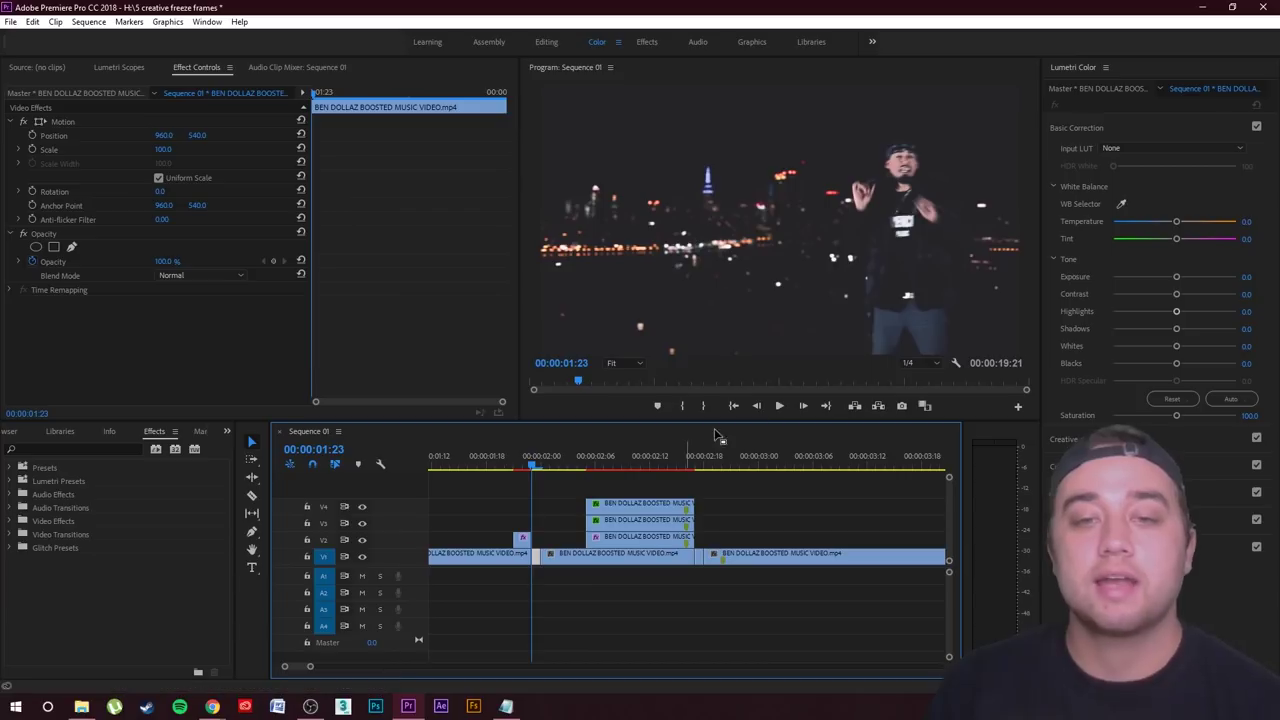
click(780, 406)
drag(706, 462, 588, 496)
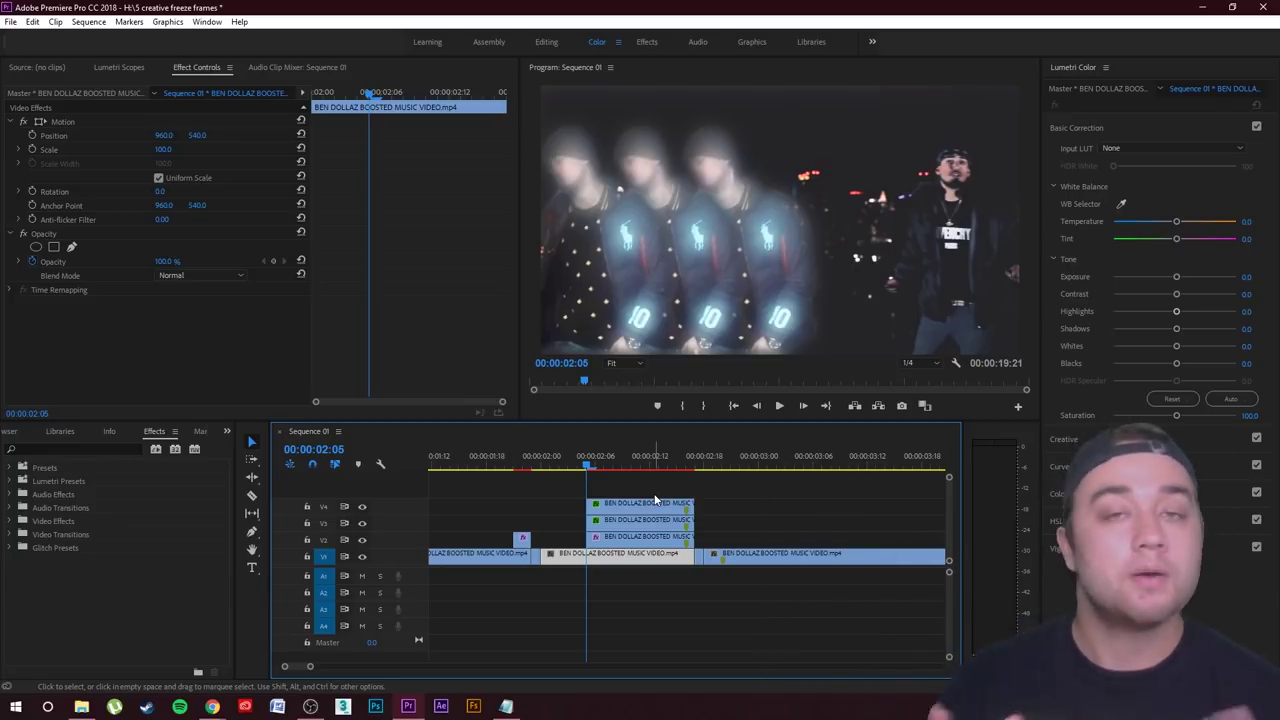
Search the effects for "max novak", apply the Max Novak Morph Transition preset to the V4 copy and play it back
click(618, 508)
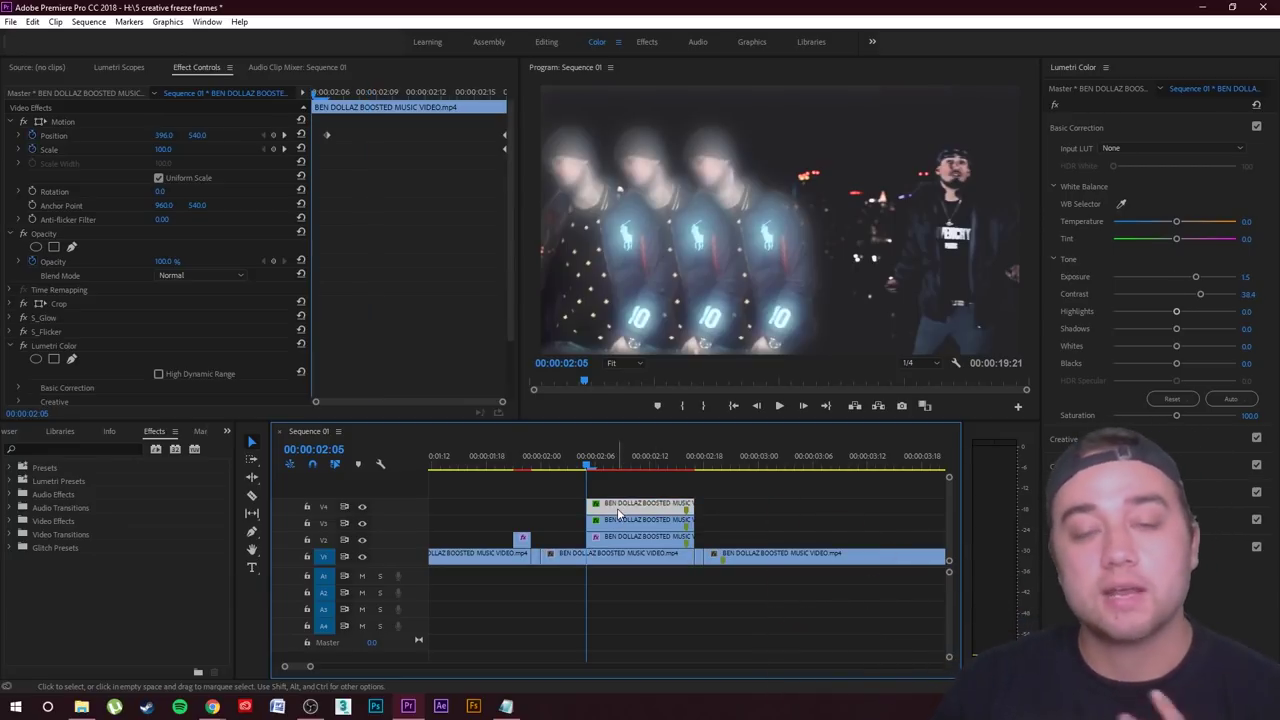
click(630, 523)
click(627, 507)
click(135, 450)
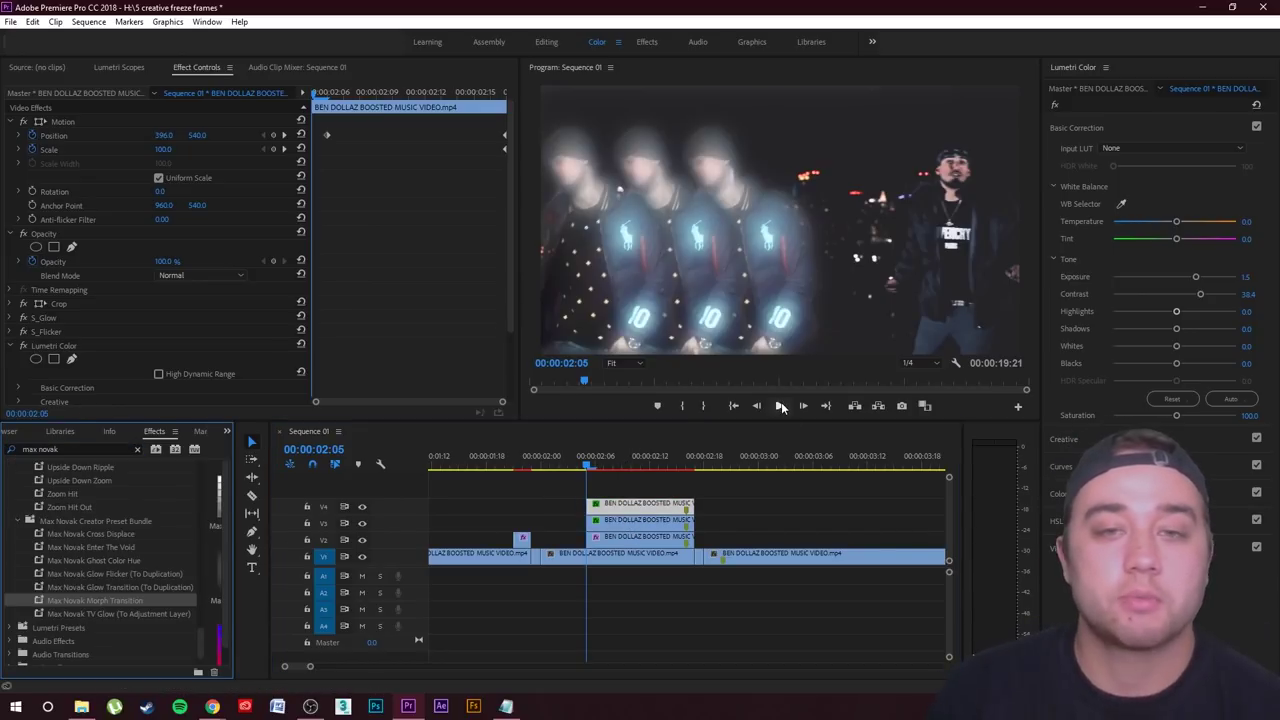
click(781, 406)
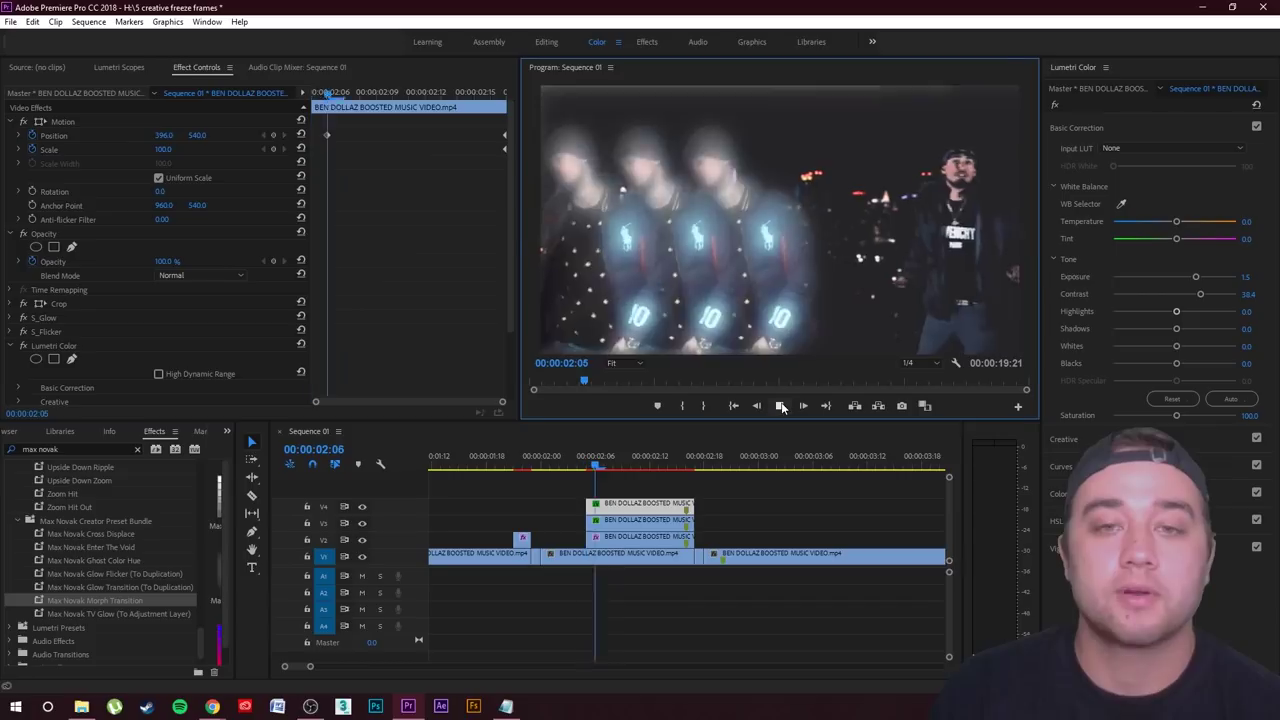
click(780, 406)
drag(697, 463, 613, 484)
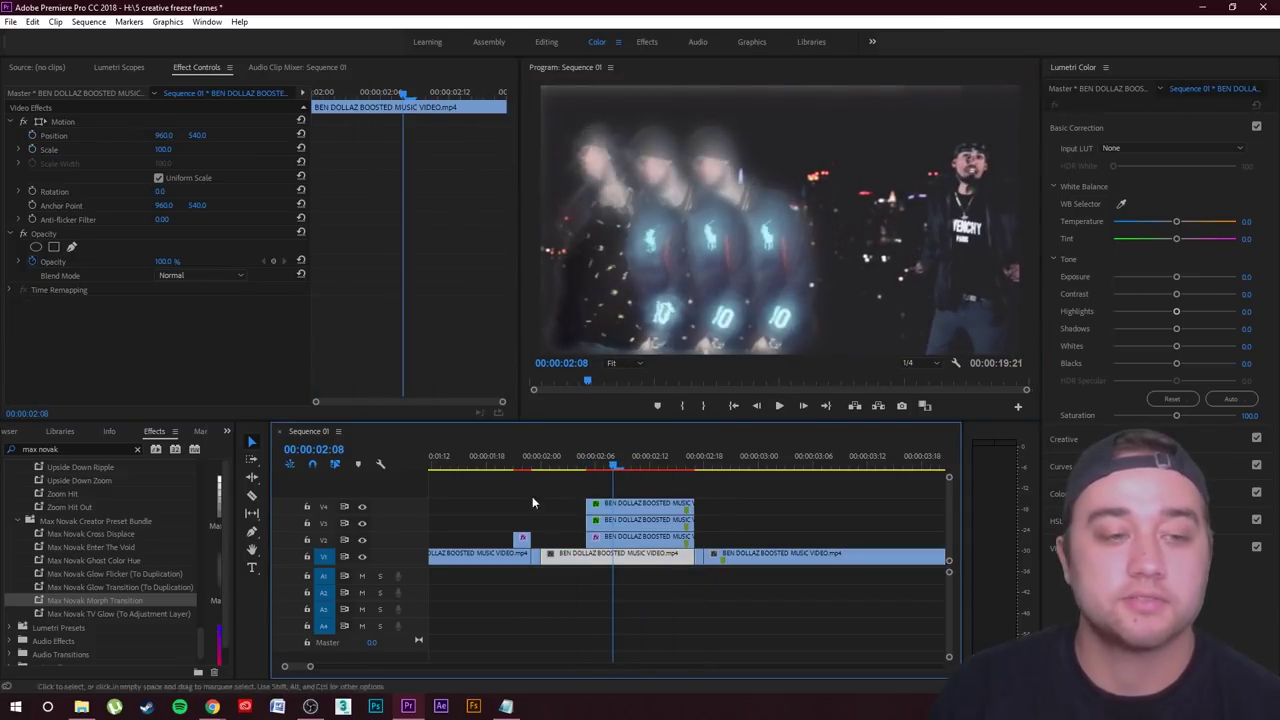
Apply the Max Novak Ghost Color Hue preset to the V3 copy and preview the effect
drag(103, 559, 620, 553)
click(596, 467)
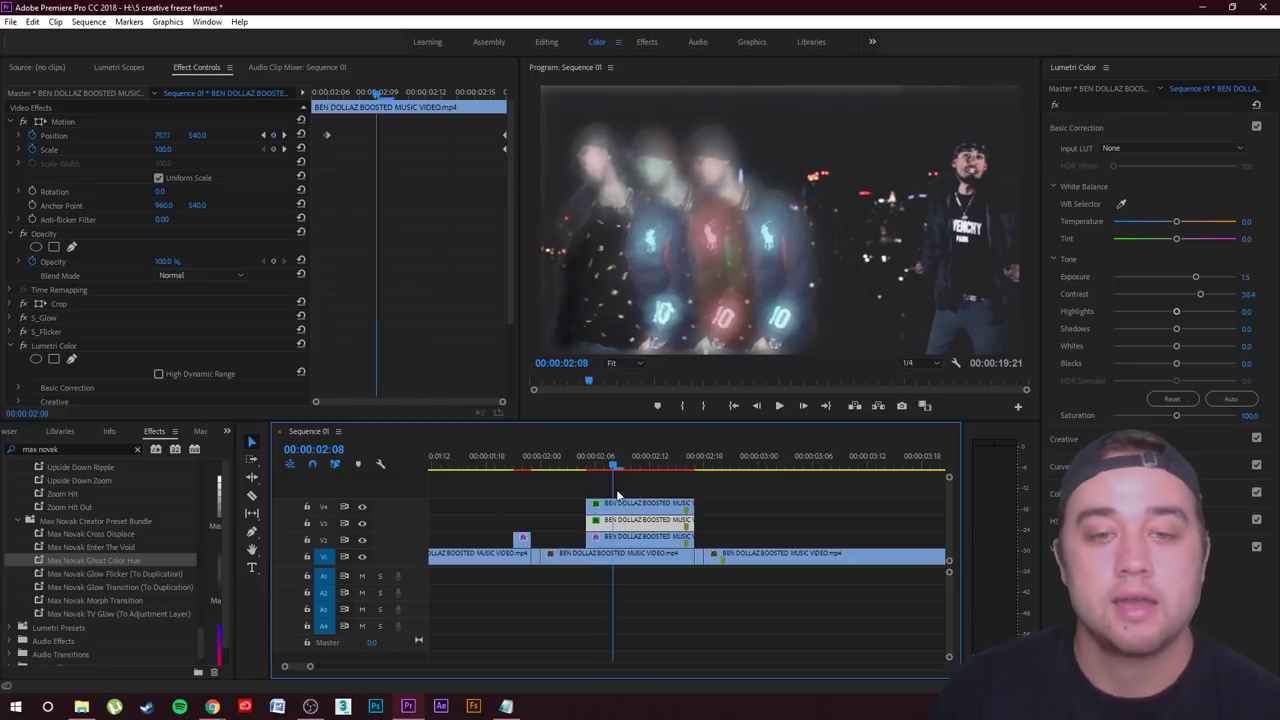
click(778, 406)
click(778, 406)
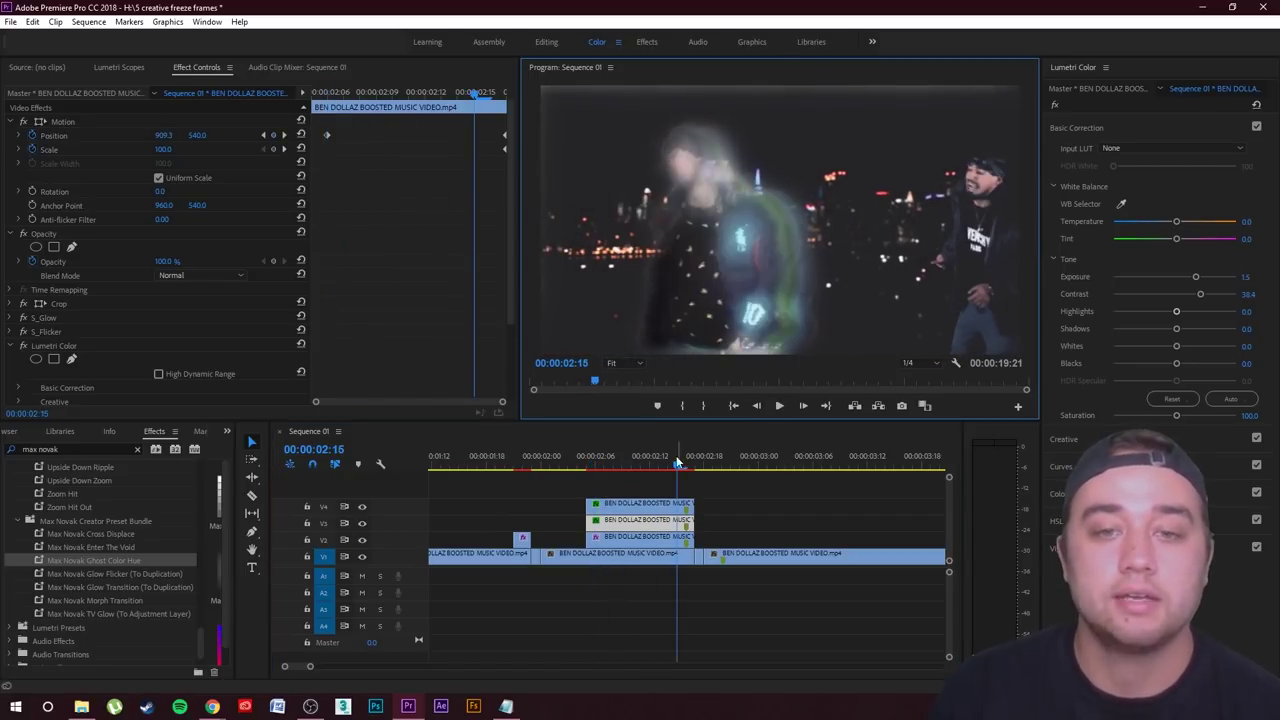
Play back the three merging freeze frame copies with their morph and color hue effects several times
drag(676, 463, 568, 512)
click(568, 512)
click(778, 406)
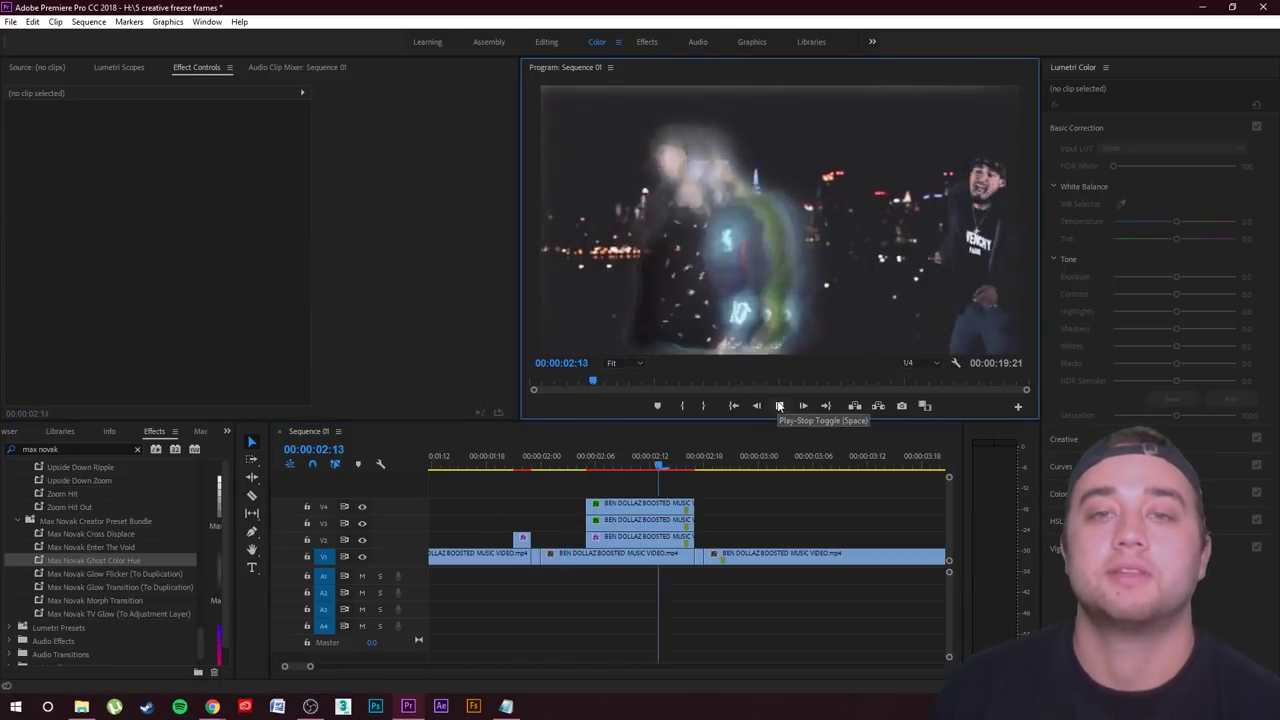
click(779, 406)
drag(700, 459, 568, 500)
click(779, 406)
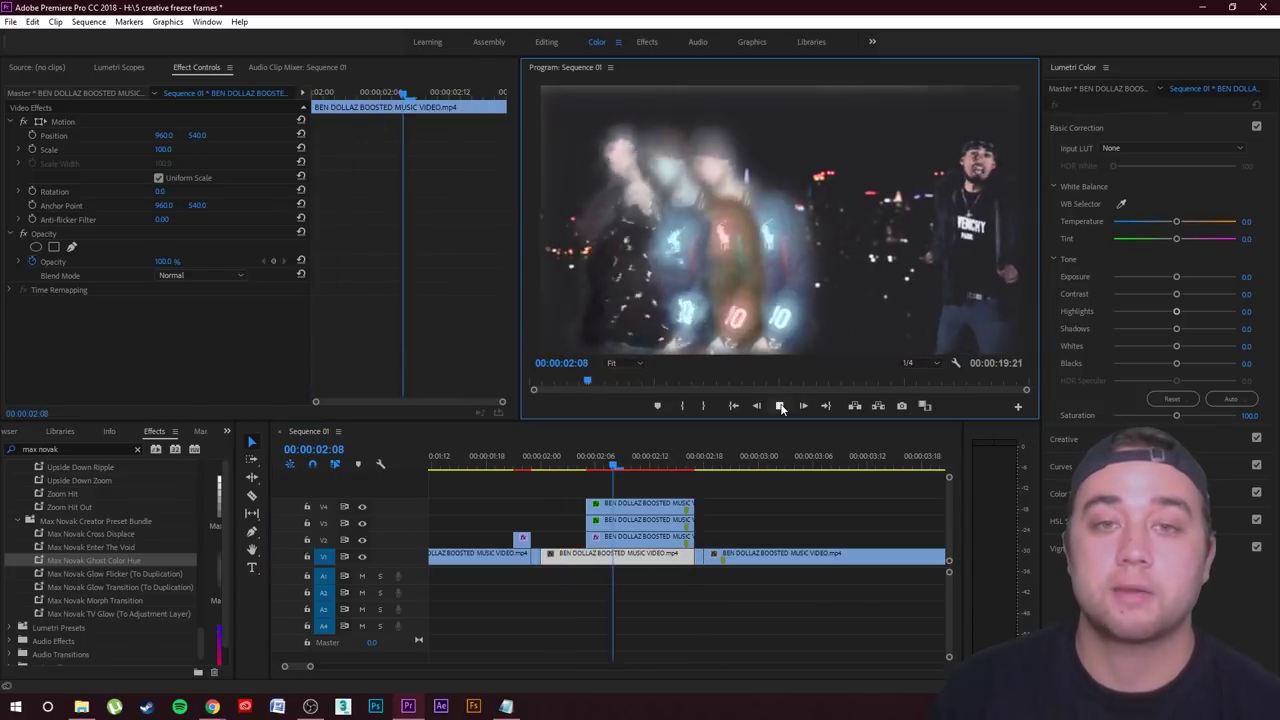
click(778, 406)
drag(690, 462, 641, 507)
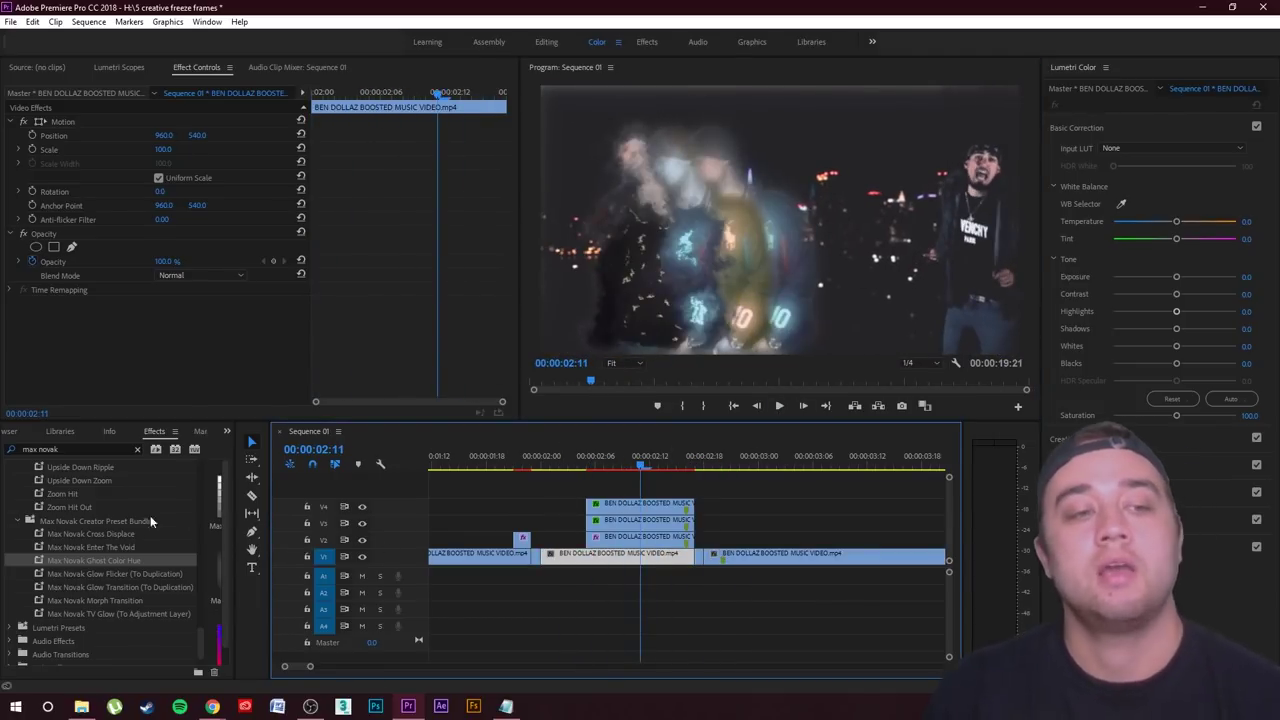
click(130, 521)
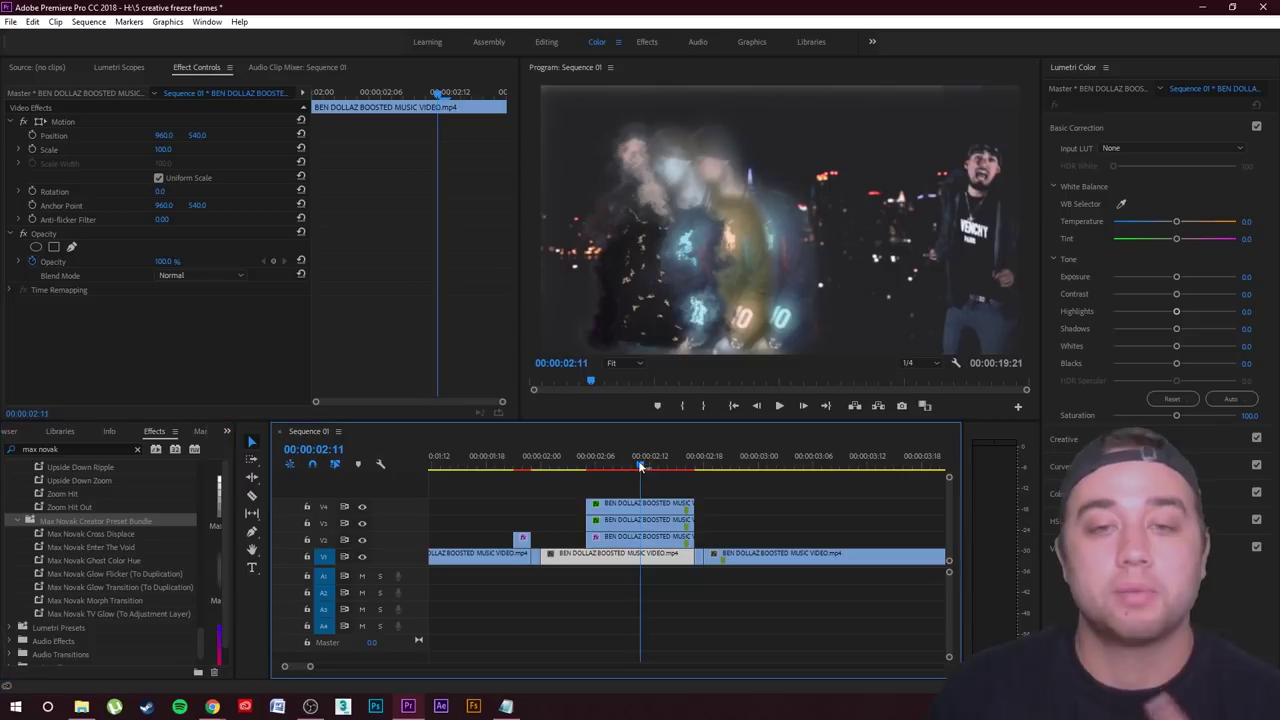
drag(643, 465, 566, 495)
key(space)
Show the project's media items in place of the effects list and deselect the timeline clip
click(227, 431)
click(245, 449)
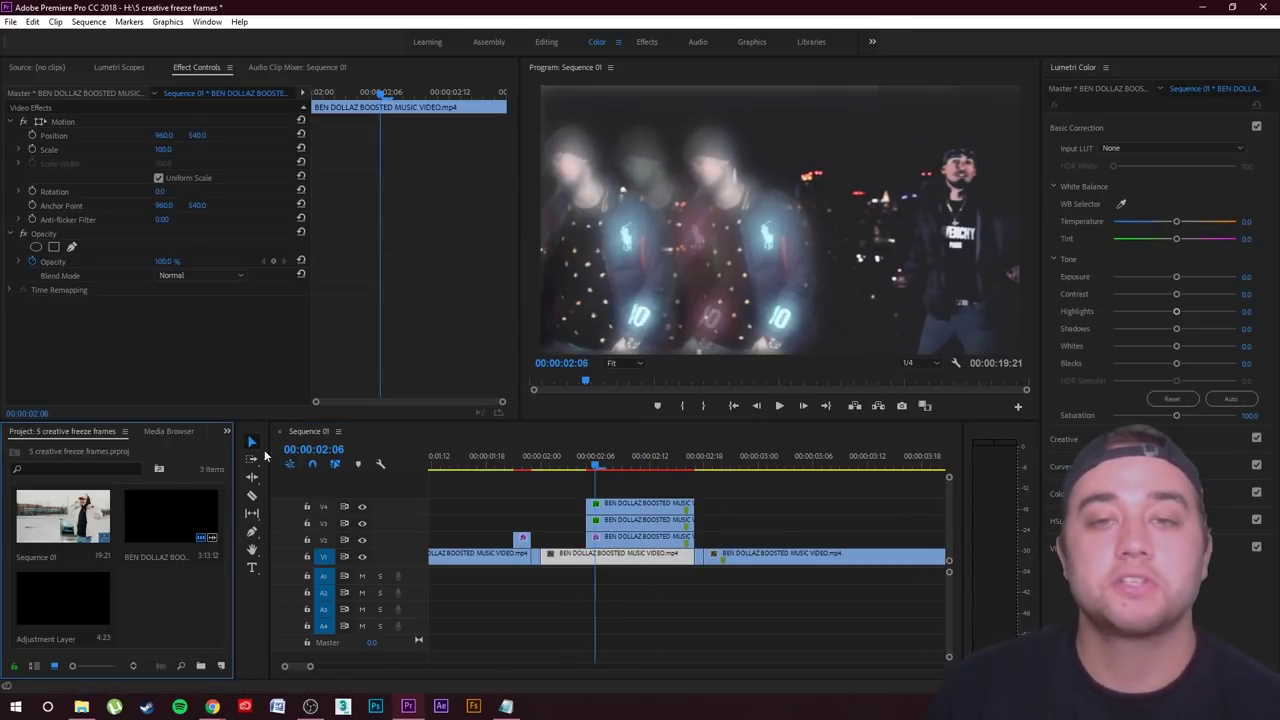
click(775, 507)
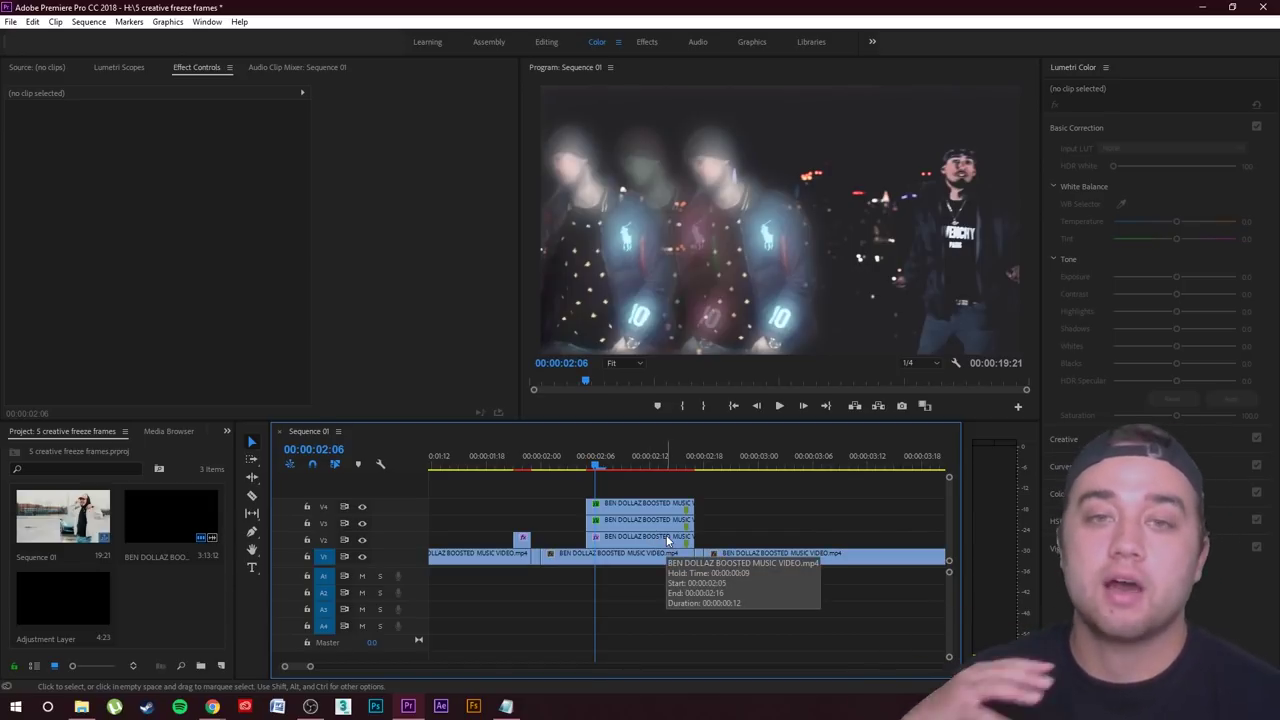
Trim the starts of the V3 and V4 freeze frame copies so each begins one frame after the copy below it
click(613, 463)
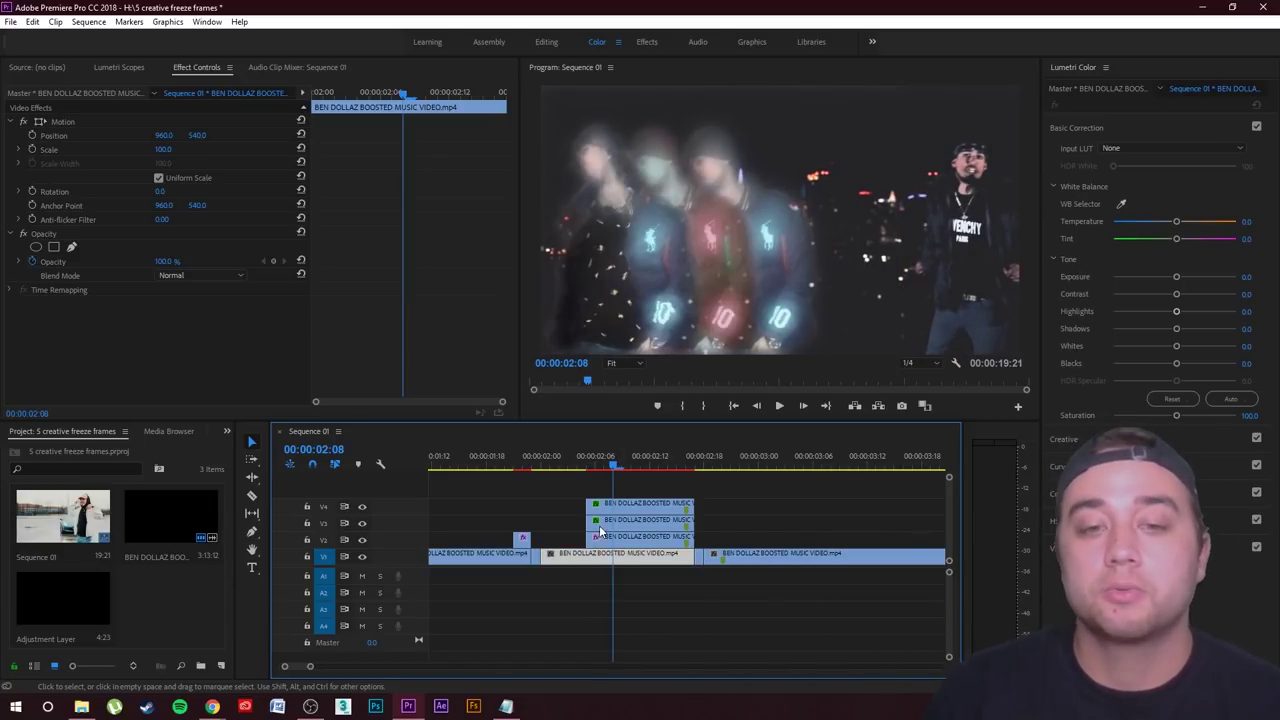
click(718, 509)
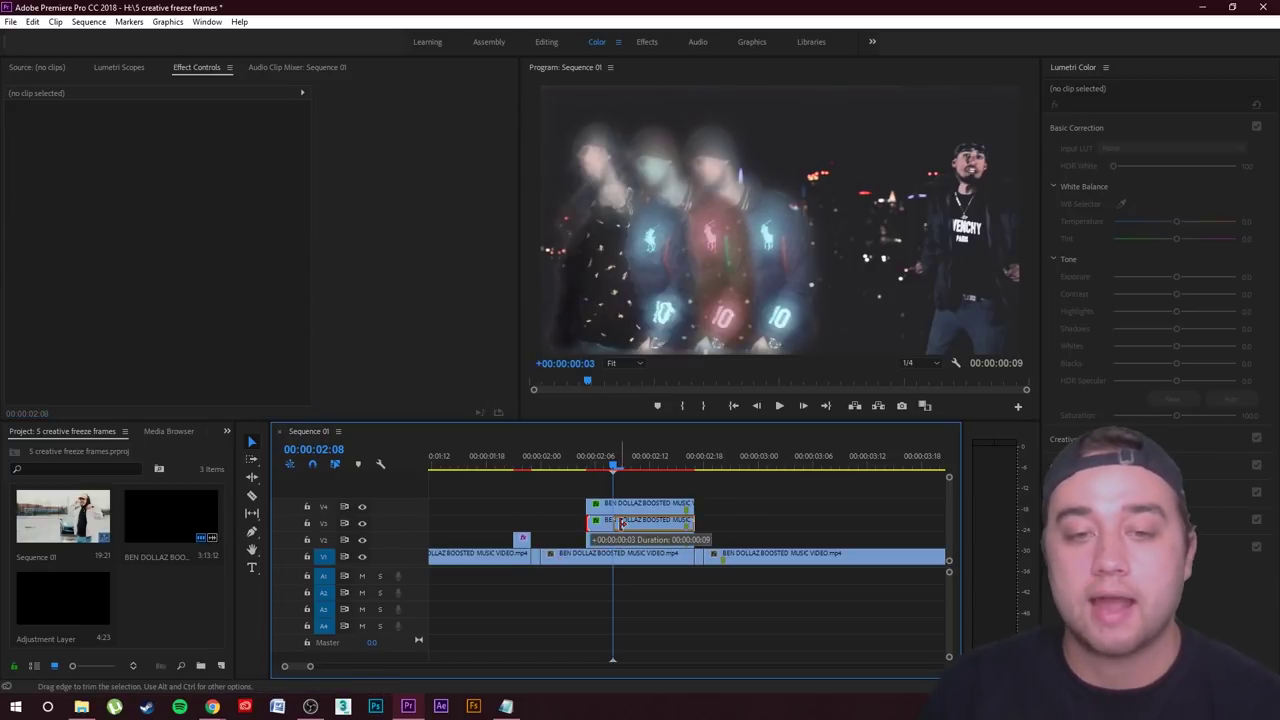
drag(590, 506, 642, 509)
drag(619, 467, 547, 509)
key(space)
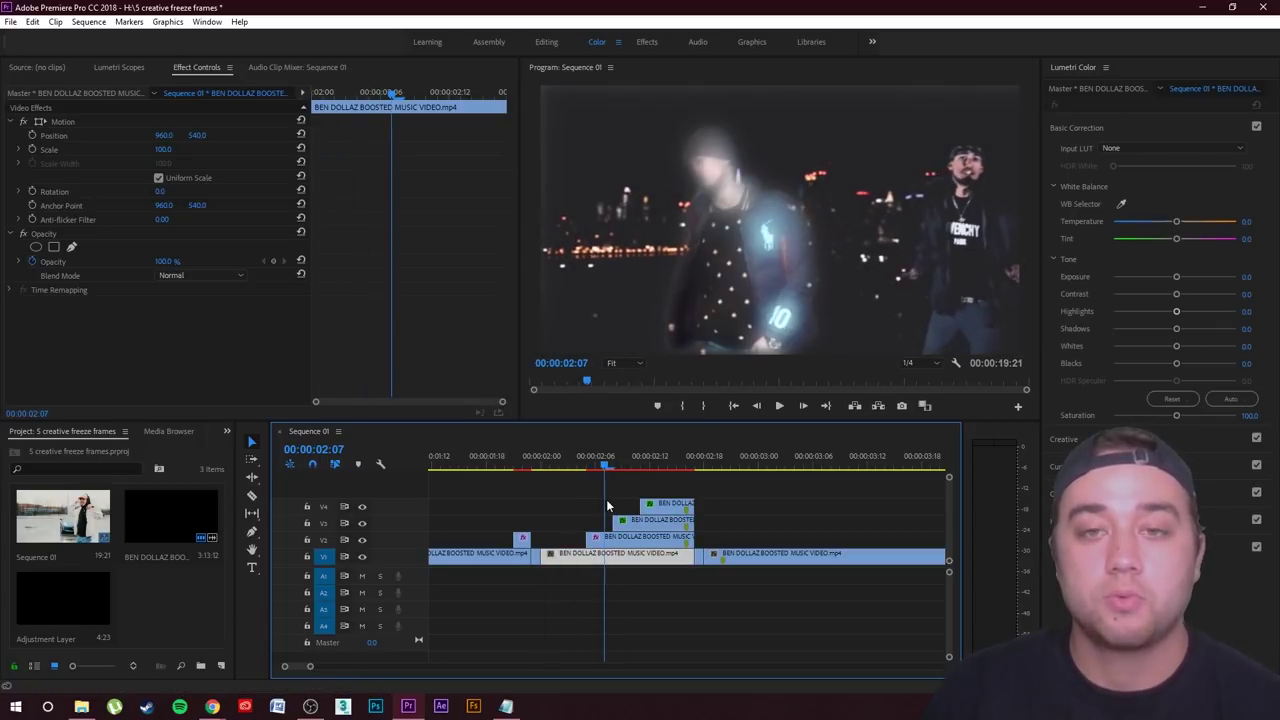
drag(672, 503, 596, 514)
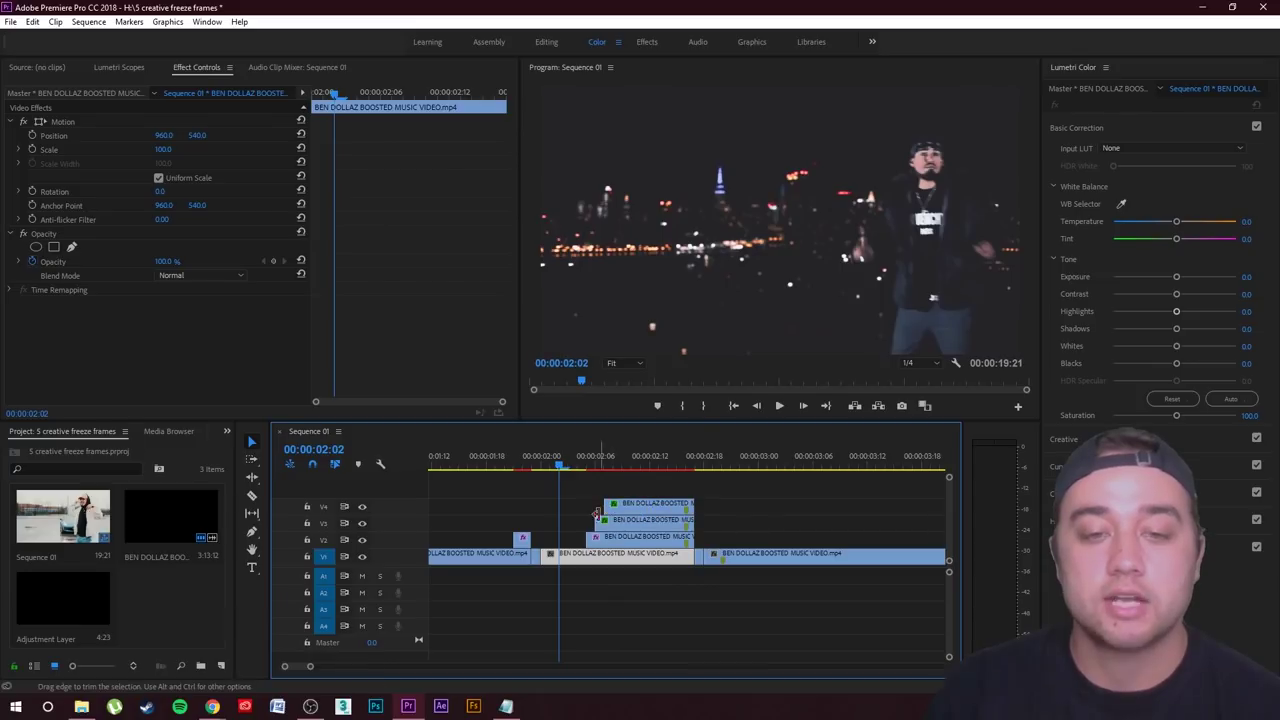
Apply the default Cross Dissolve to the starts of the V3 and V4 copies, shortening each dissolve to two frames
right_click(589, 539)
click(571, 508)
right_click(600, 520)
click(590, 511)
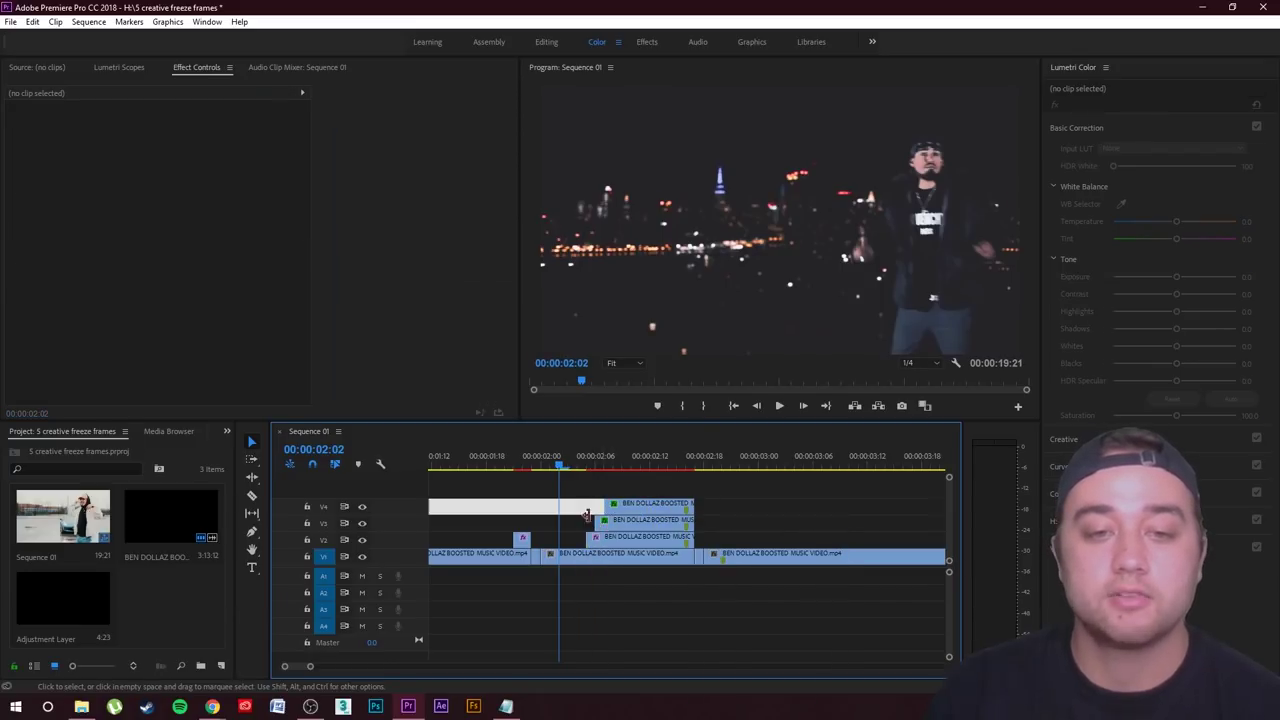
right_click(597, 523)
click(630, 610)
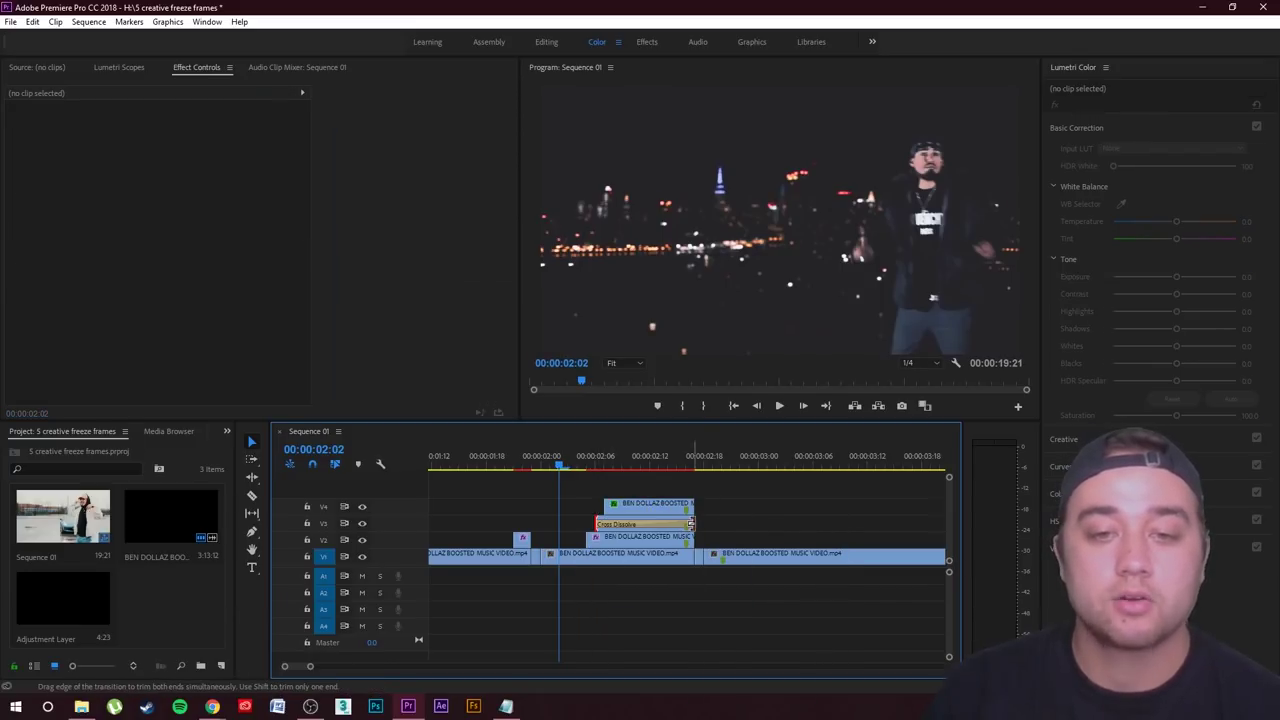
click(620, 504)
right_click(606, 503)
click(660, 594)
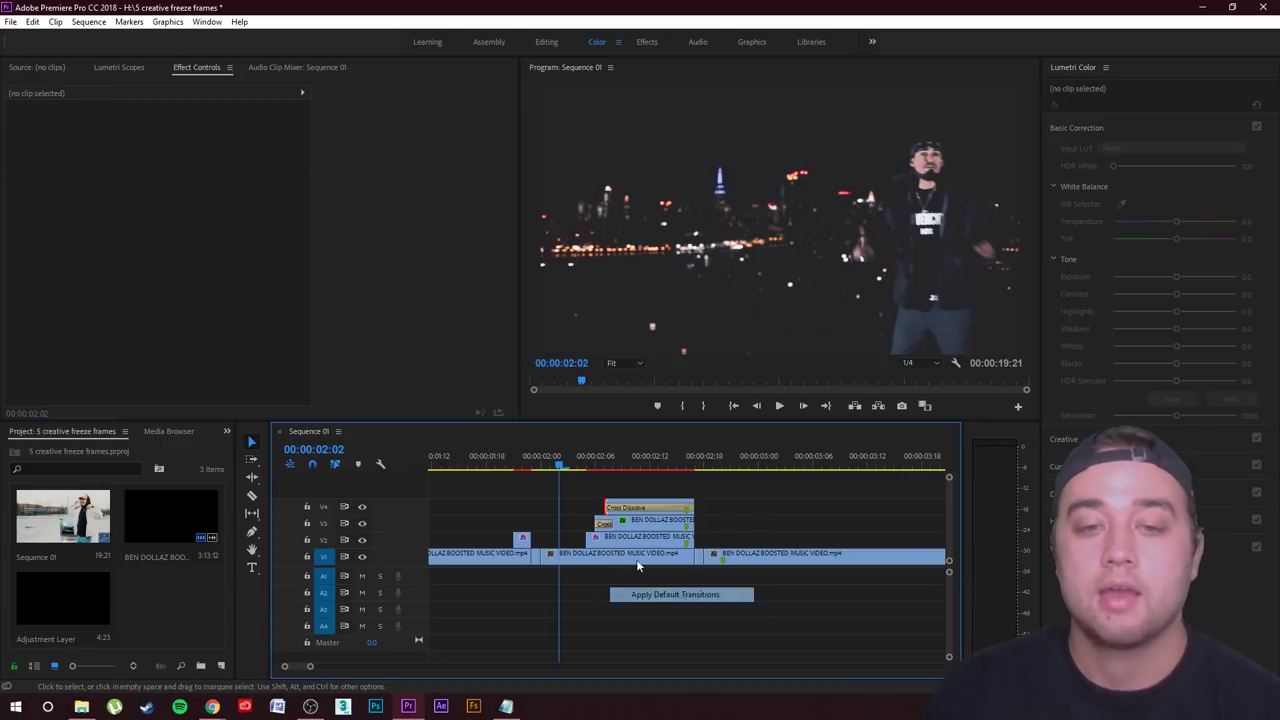
click(614, 507)
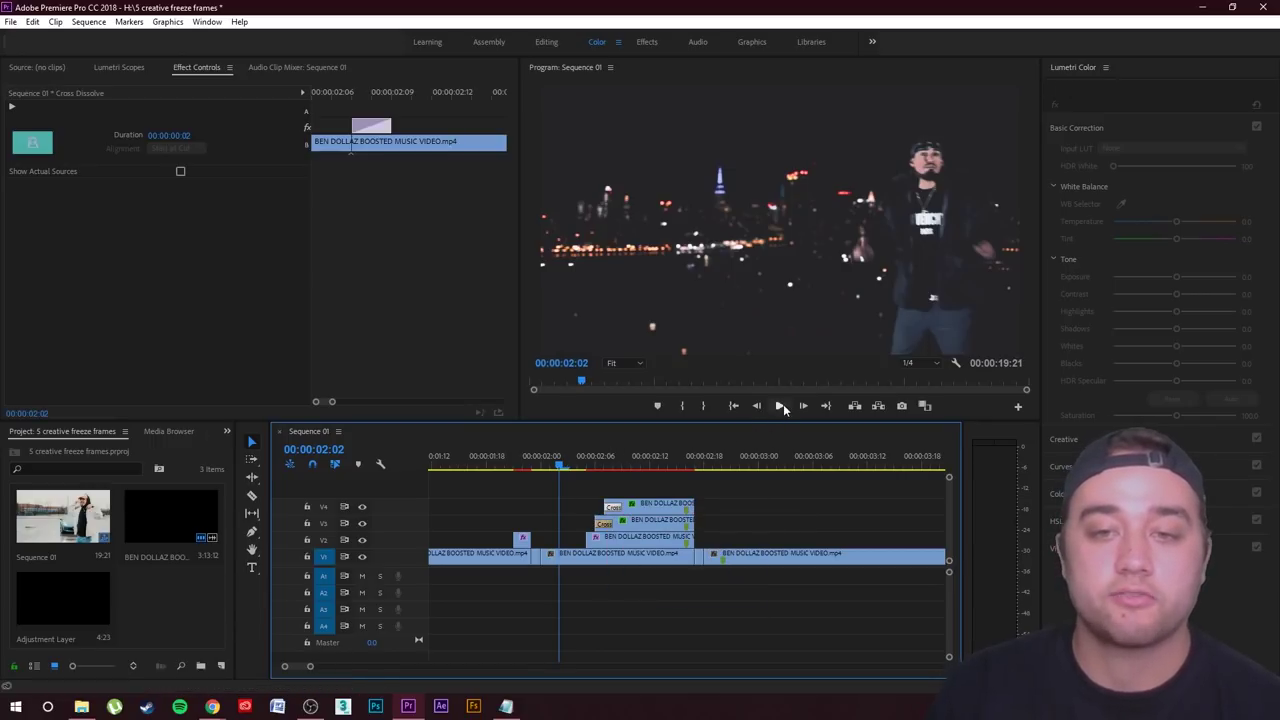
Play back the staggered, dissolving freeze frame copies several times from just before the V2 copy
click(780, 405)
key(space)
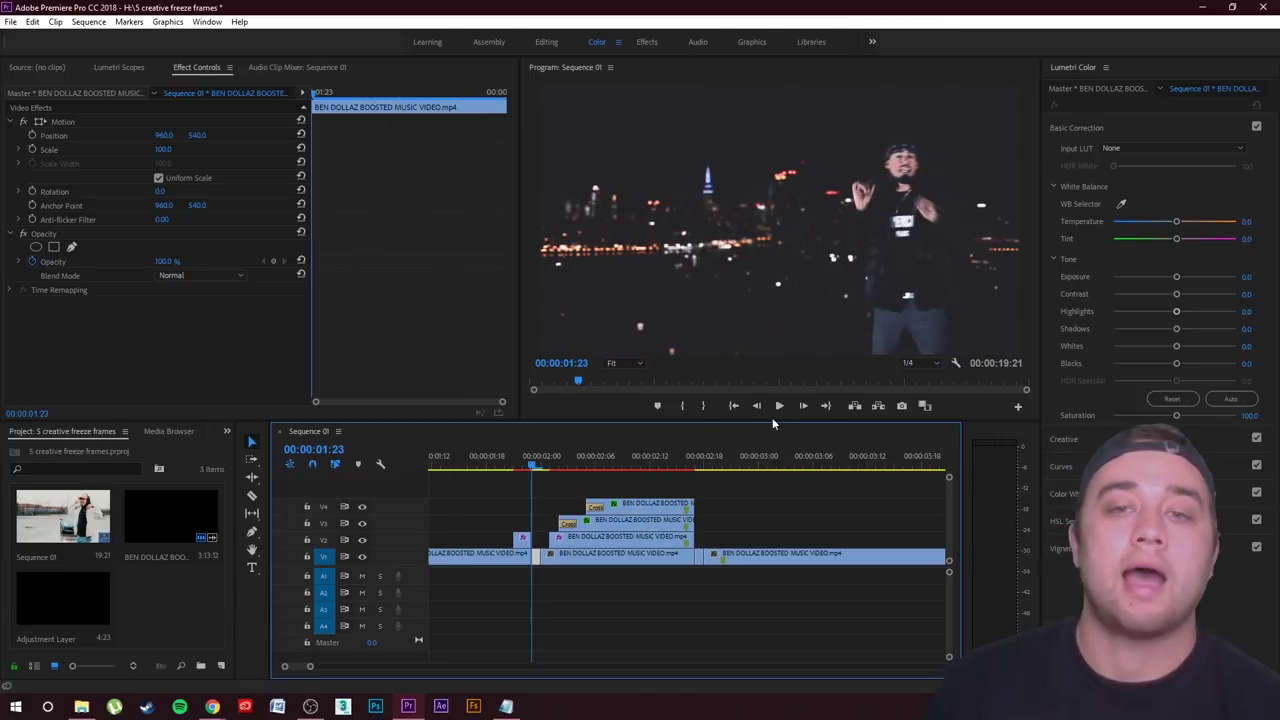
click(779, 406)
click(559, 463)
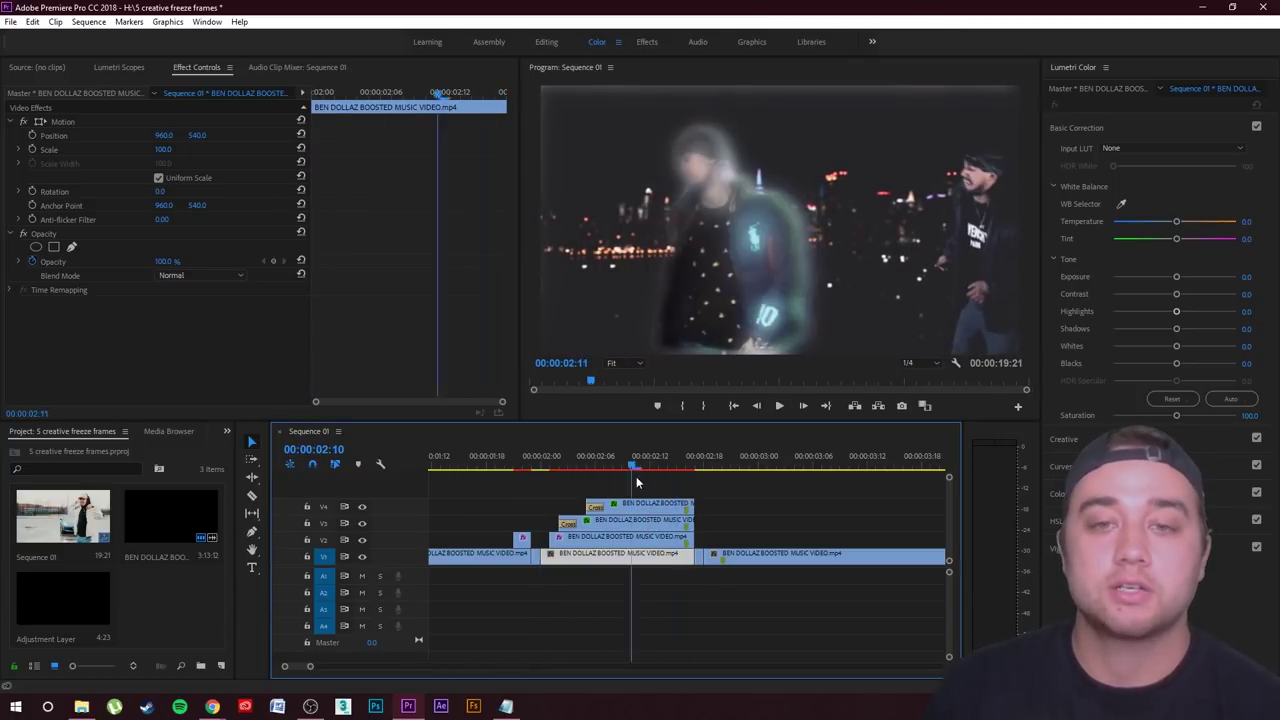
click(779, 406)
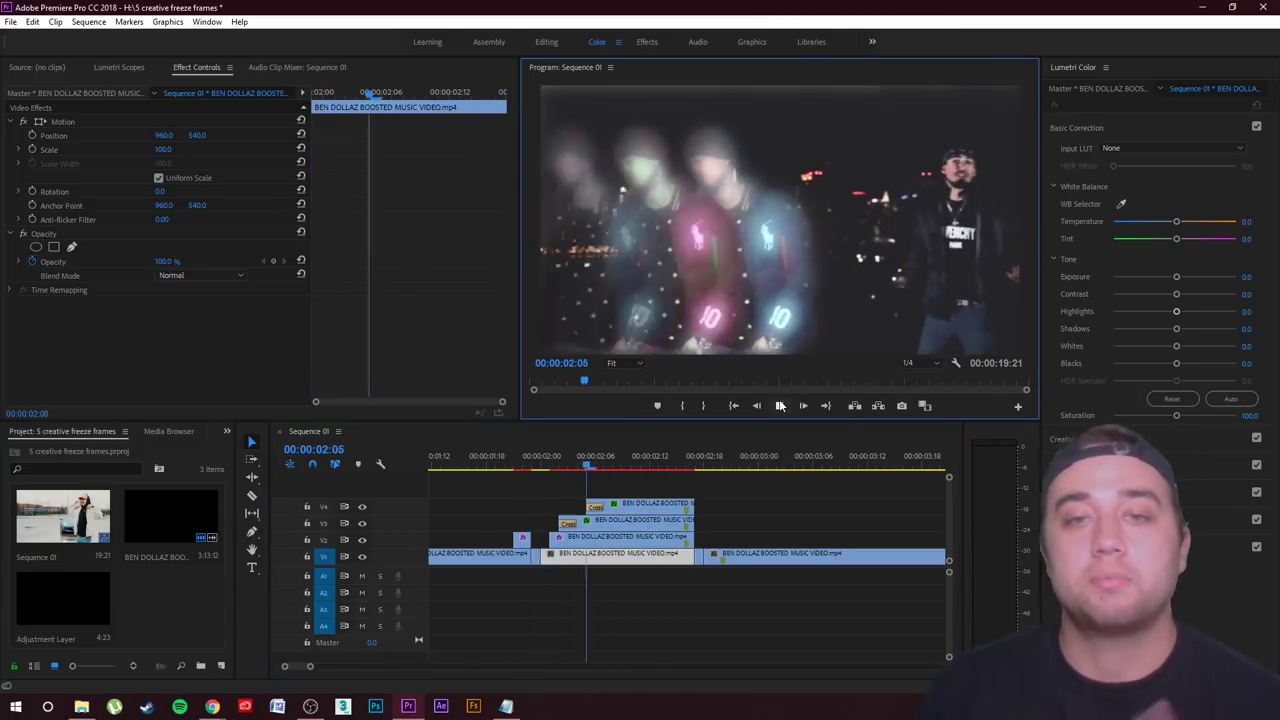
click(779, 406)
click(531, 466)
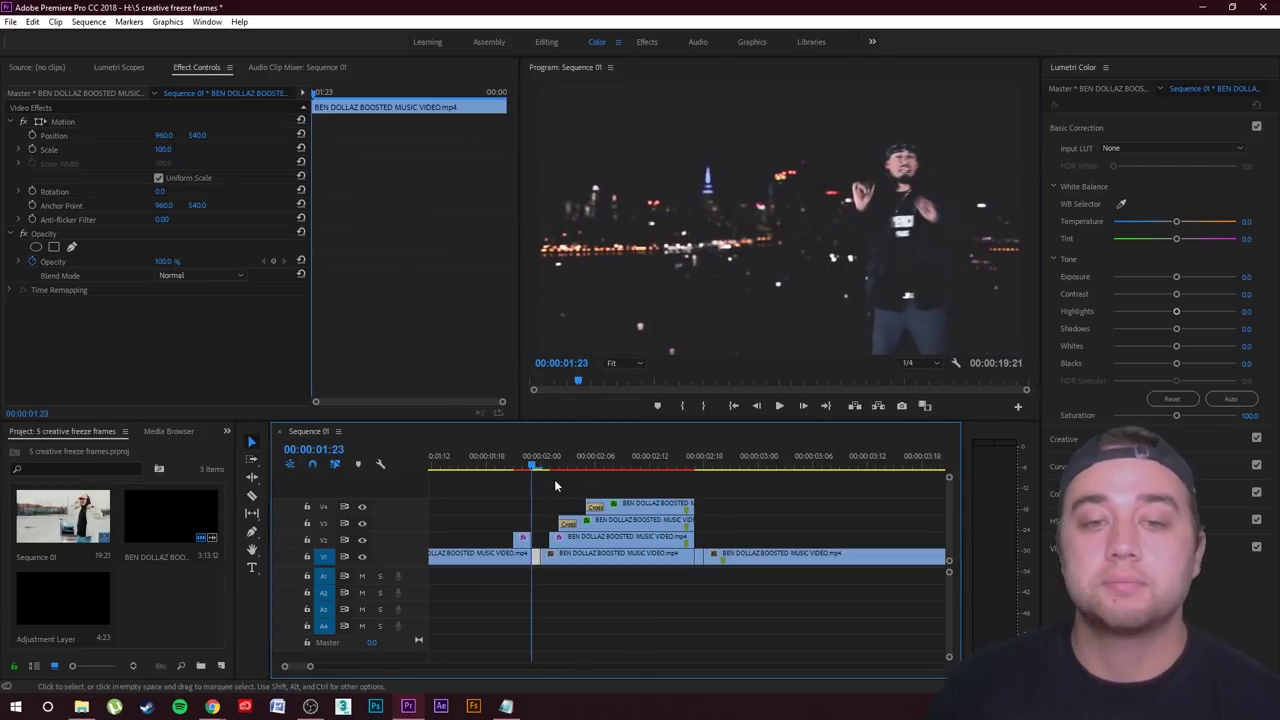
click(779, 406)
click(779, 406)
drag(659, 461, 523, 490)
click(778, 406)
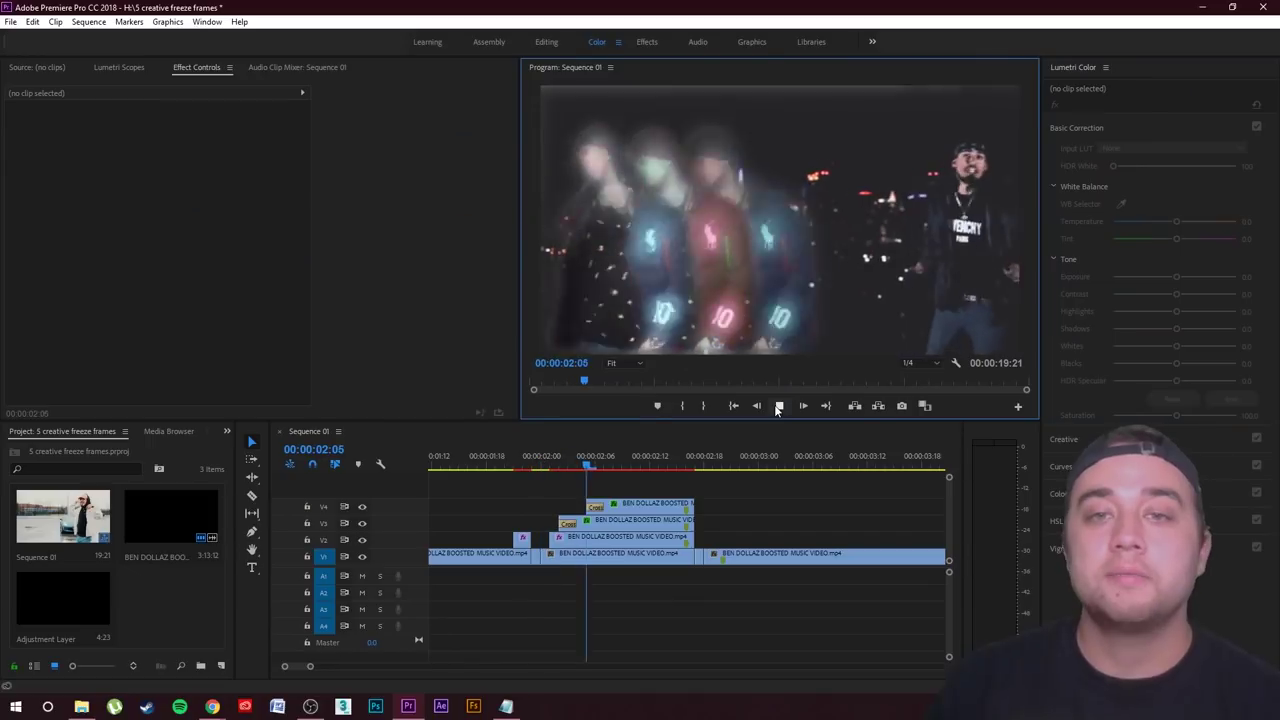
click(778, 406)
drag(678, 458, 531, 470)
click(779, 406)
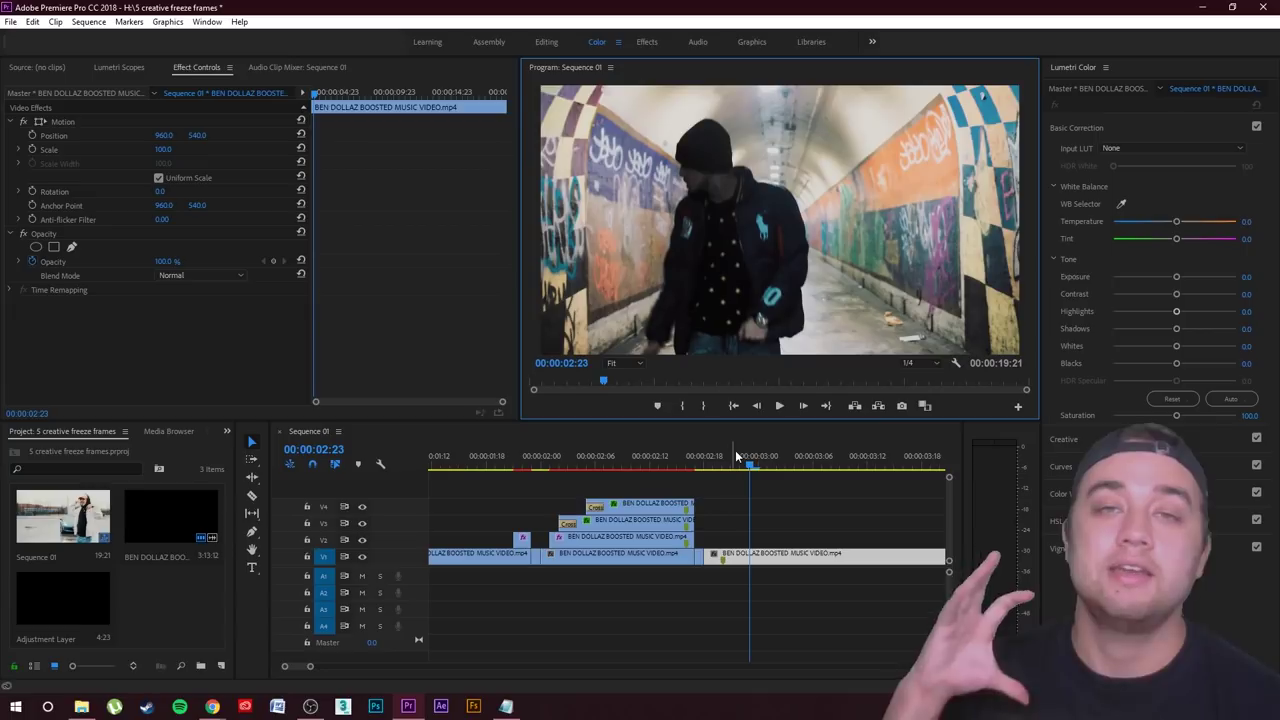
mouse_move(698, 516)
mouse_down()
mouse_move(646, 527)
mouse_move(676, 516)
mouse_up()
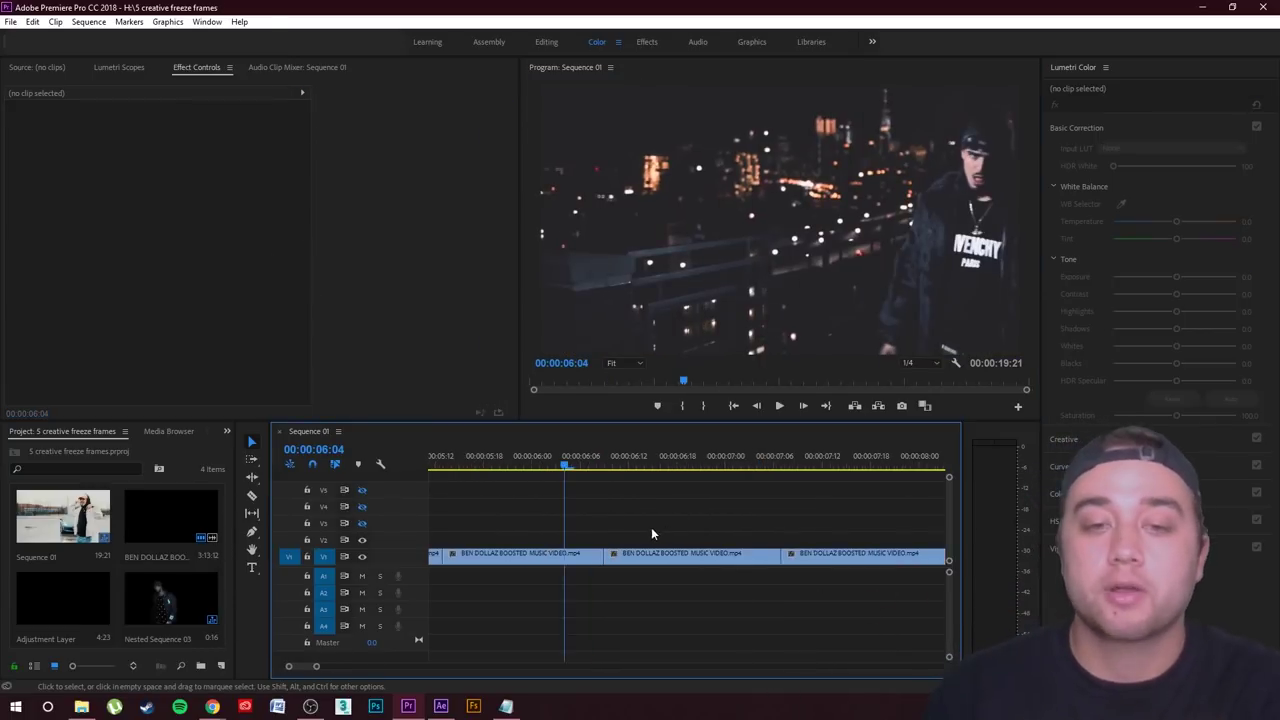
Split the graffiti tunnel clip one frame after its start, at 00:00:06:10, and move the one-frame piece up to V2
scroll(615, 515, up, 1)
drag(529, 467, 600, 506)
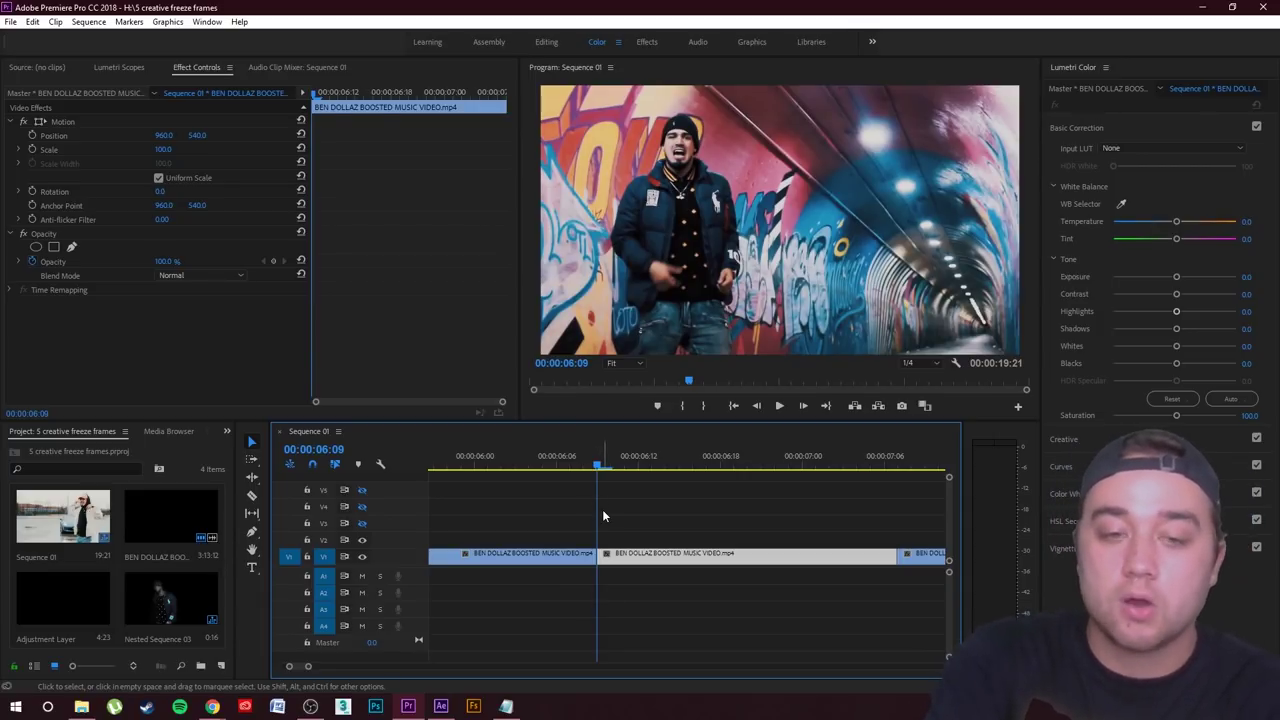
key(Right)
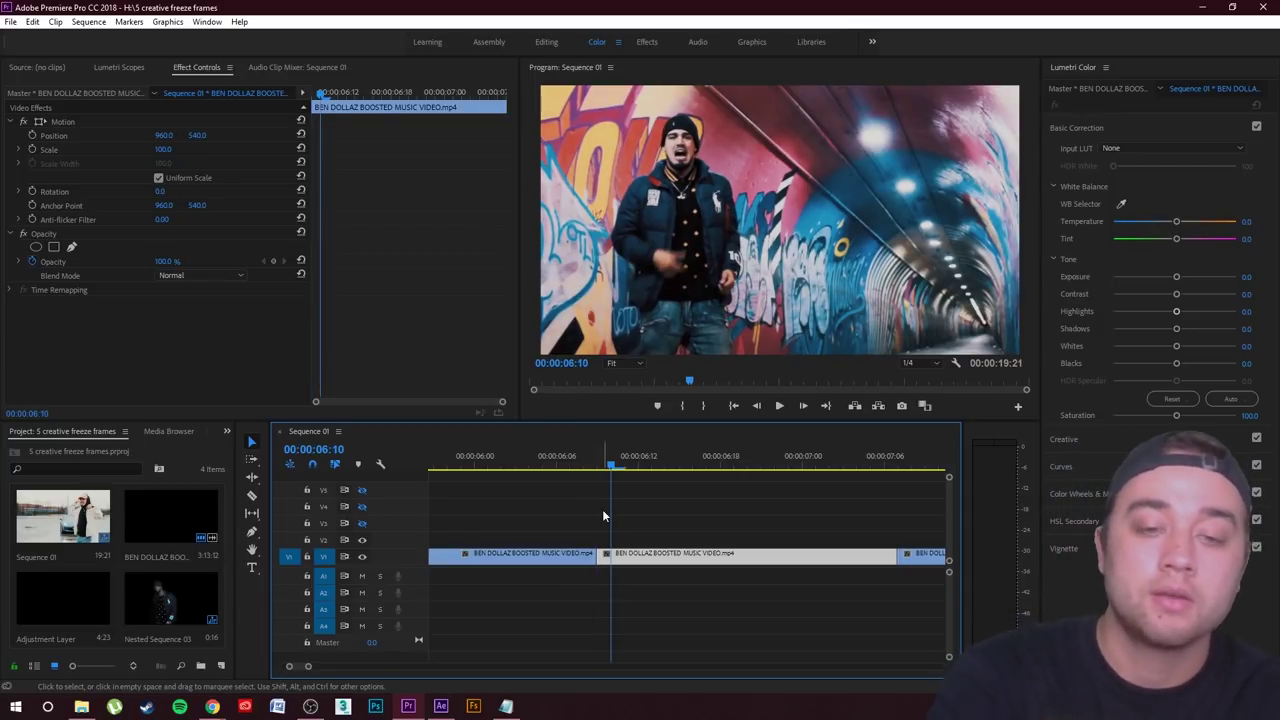
key(ctrl+k)
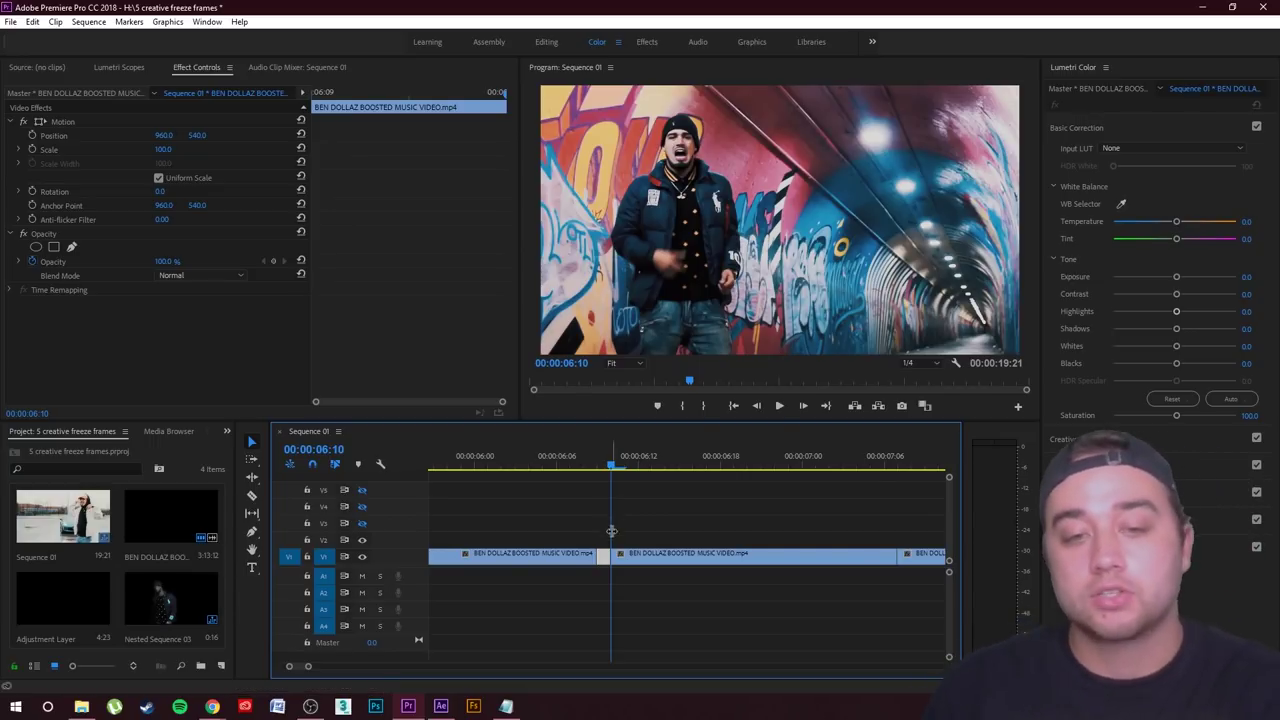
drag(608, 542, 607, 553)
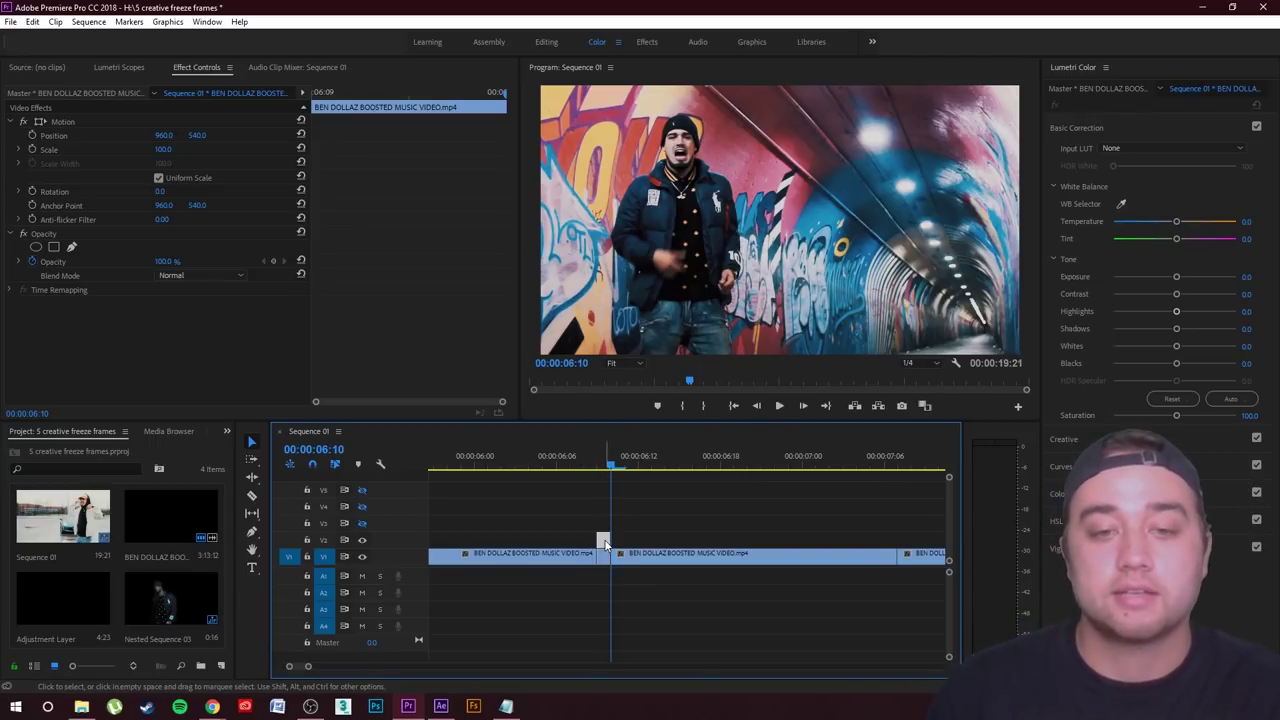
Add a frame hold to the V2 piece and extend its start back over the night clip to 00:00:06:01
right_click(605, 542)
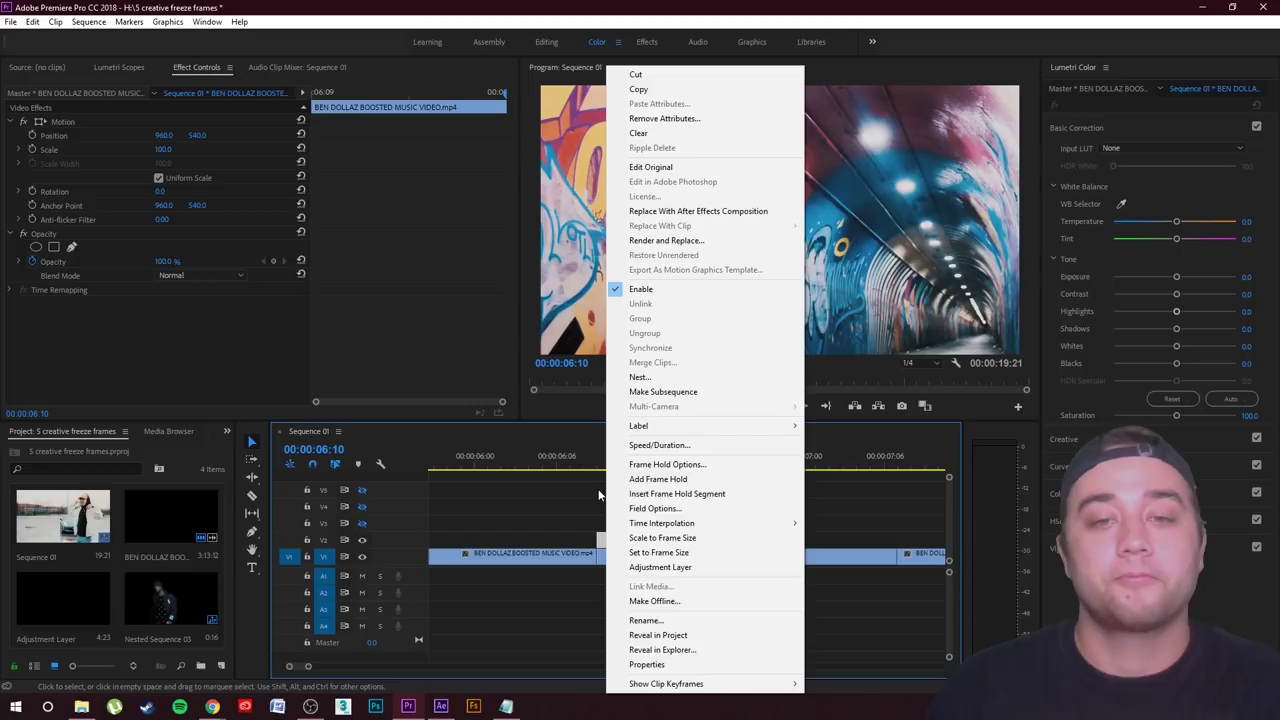
click(672, 483)
drag(600, 540, 488, 540)
Check the held V2 frame over the night clip and replace it with an After Effects composition
drag(610, 470, 510, 505)
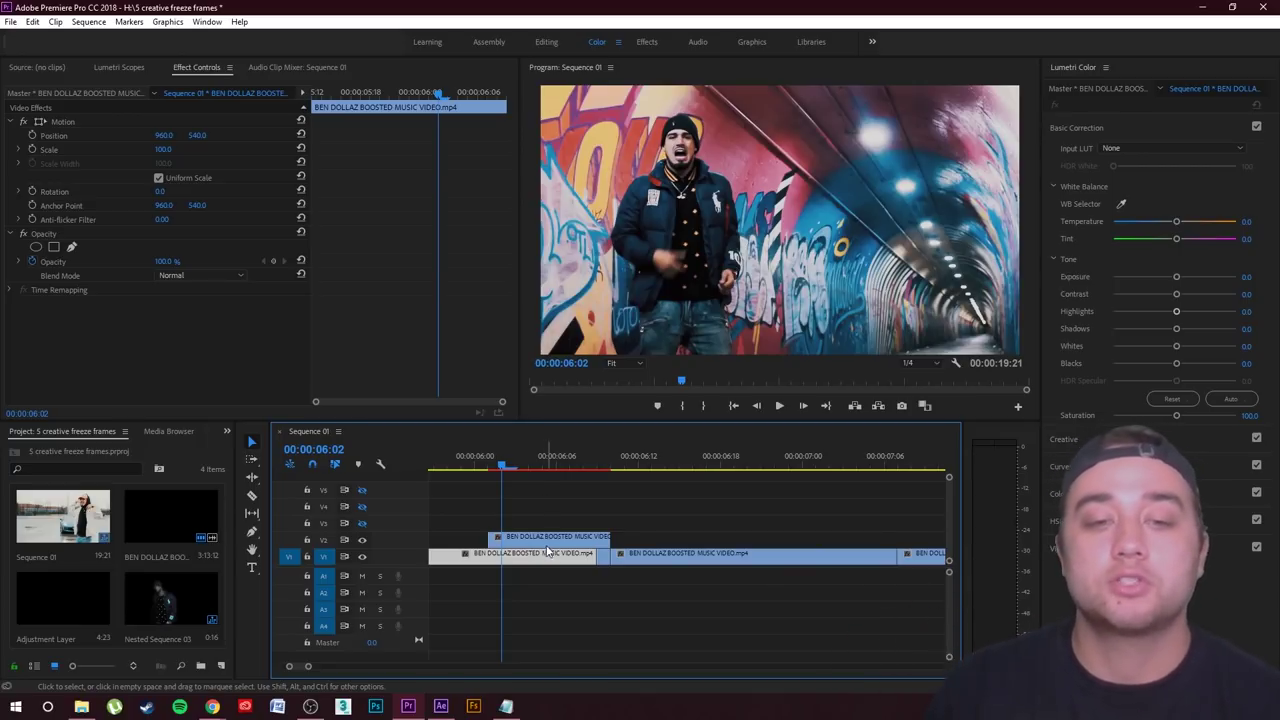
right_click(546, 553)
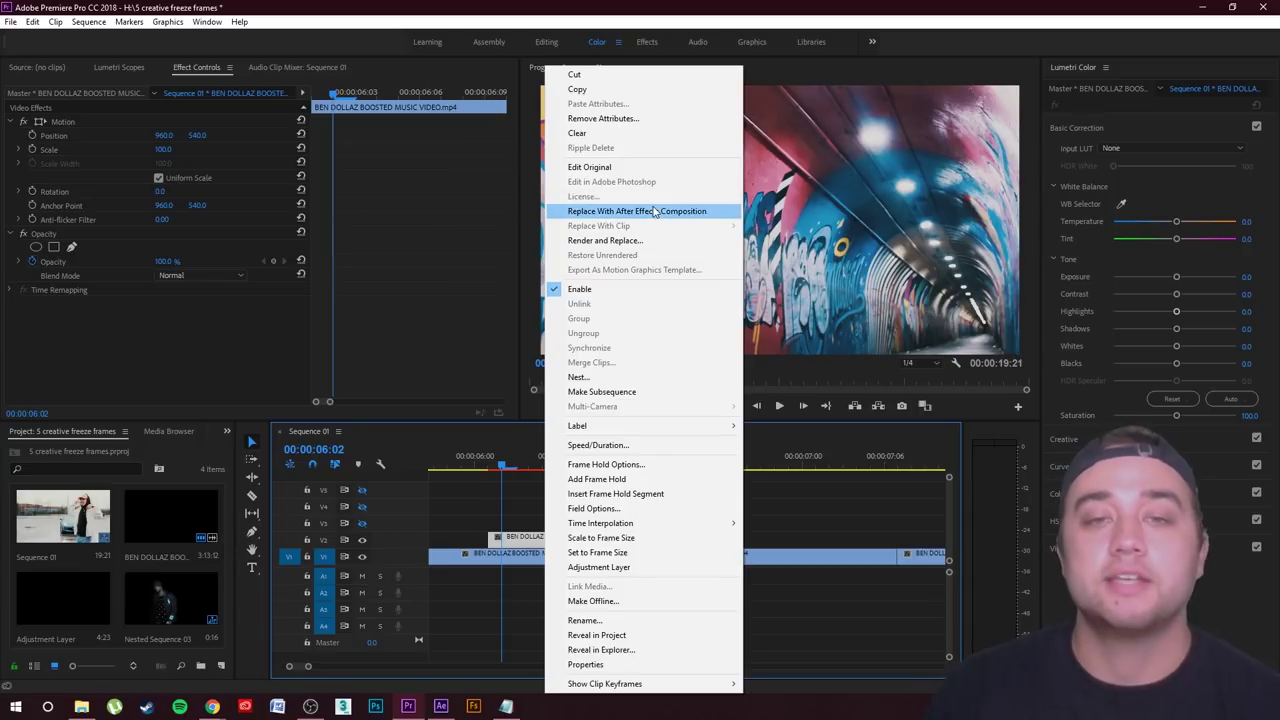
click(655, 211)
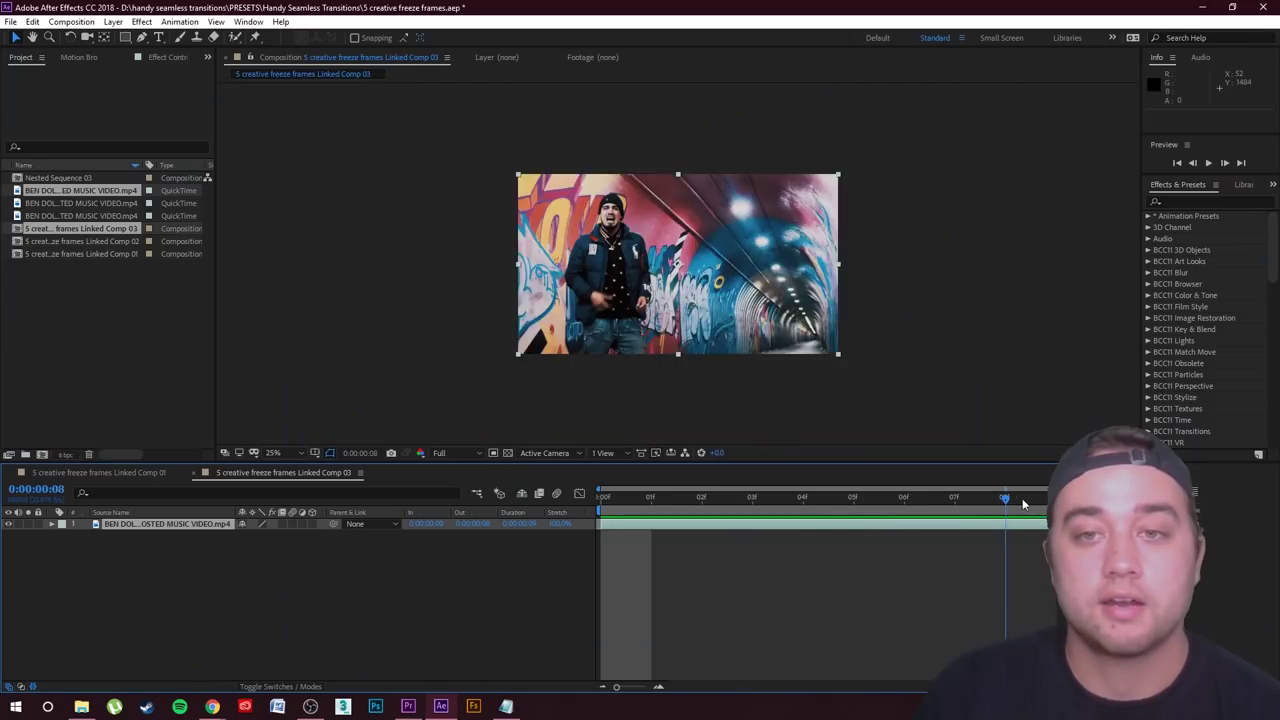
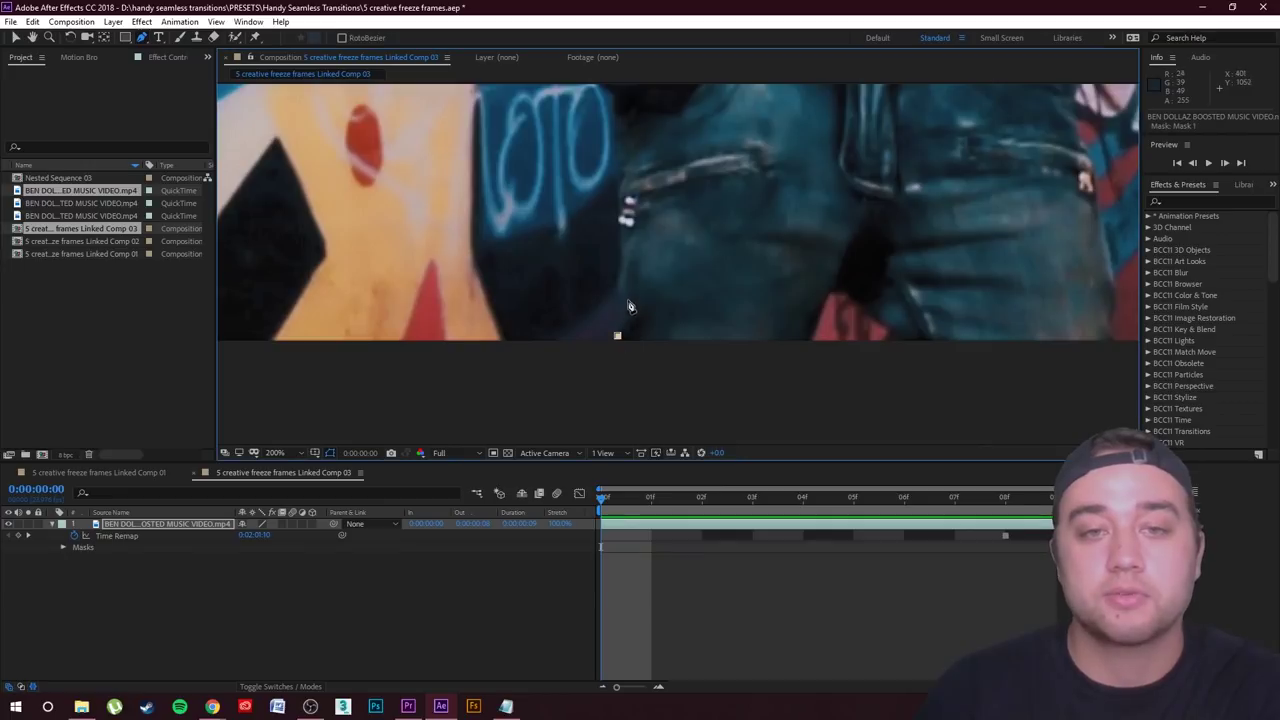
Close the Pen tool mask around the performer at his jeans, then show the layer's mask properties and check the cutout
scroll(619, 181, down, 6)
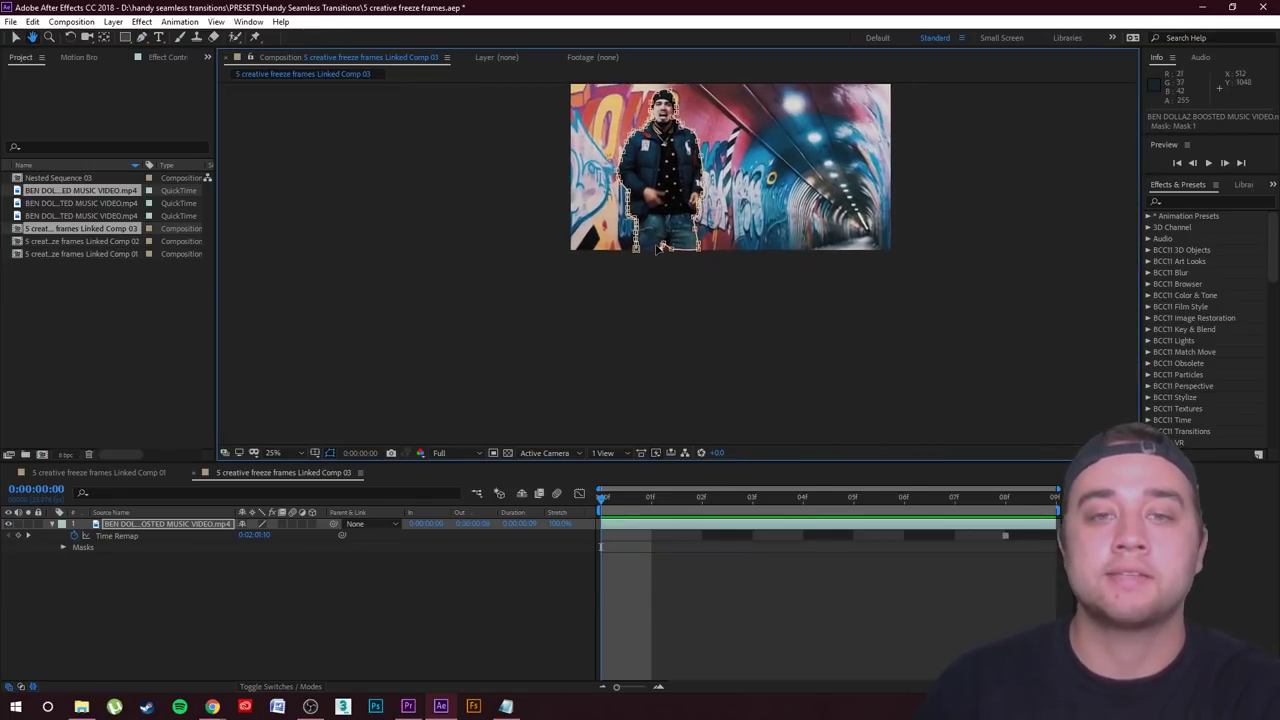
scroll(665, 290, up, 6)
scroll(642, 251, down, 4)
click(123, 523)
key(m)
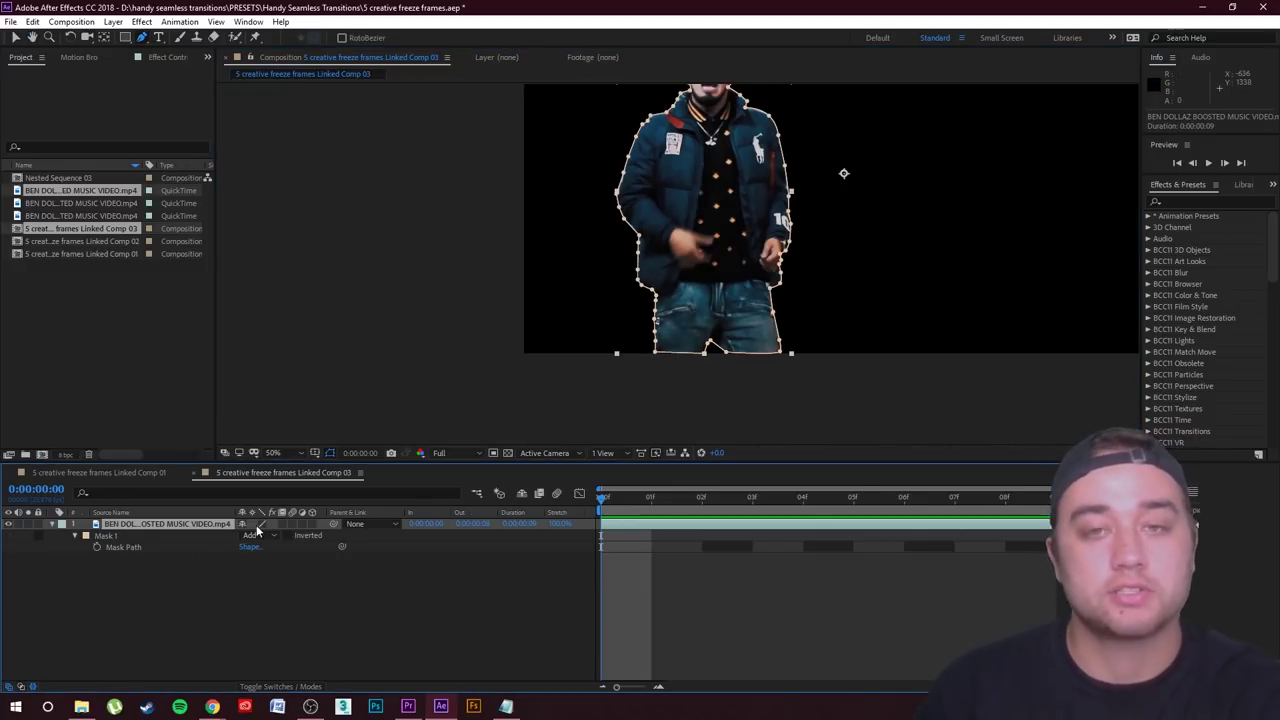
drag(791, 198, 739, 320)
drag(604, 508, 733, 504)
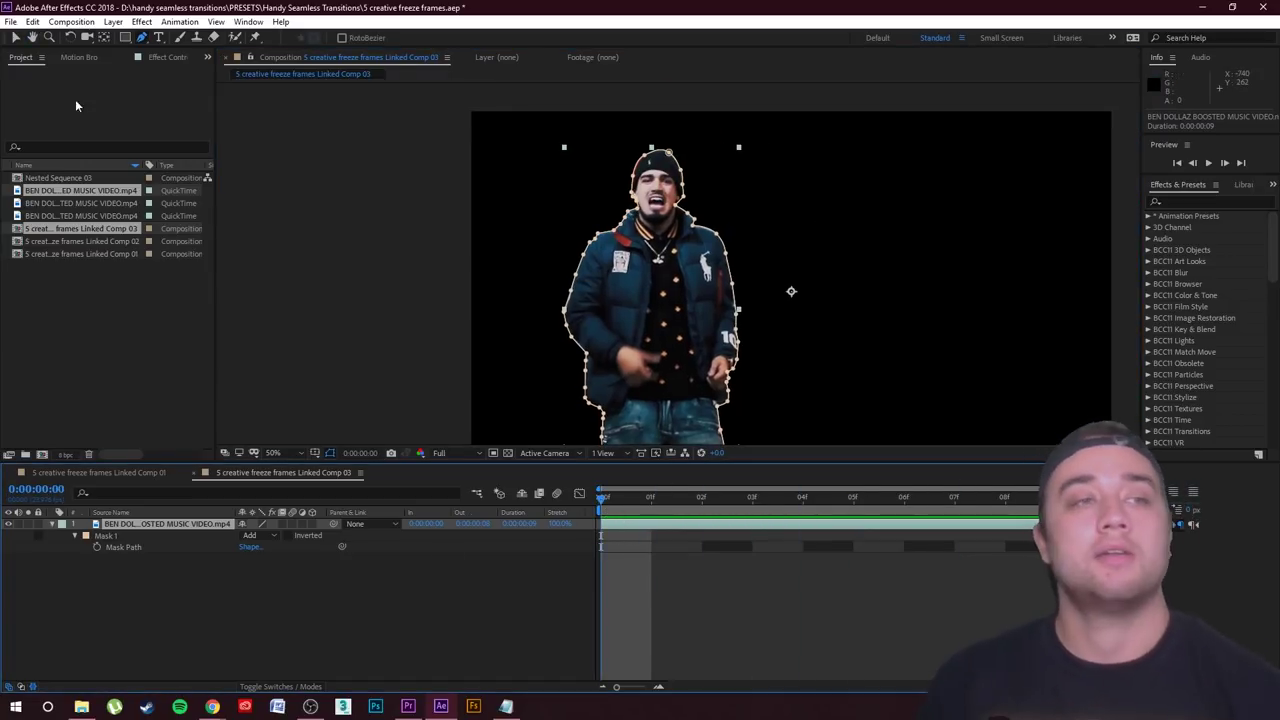
Save the composition project, switch to Premiere Pro and check the masked freeze frame over the night clip
click(9, 21)
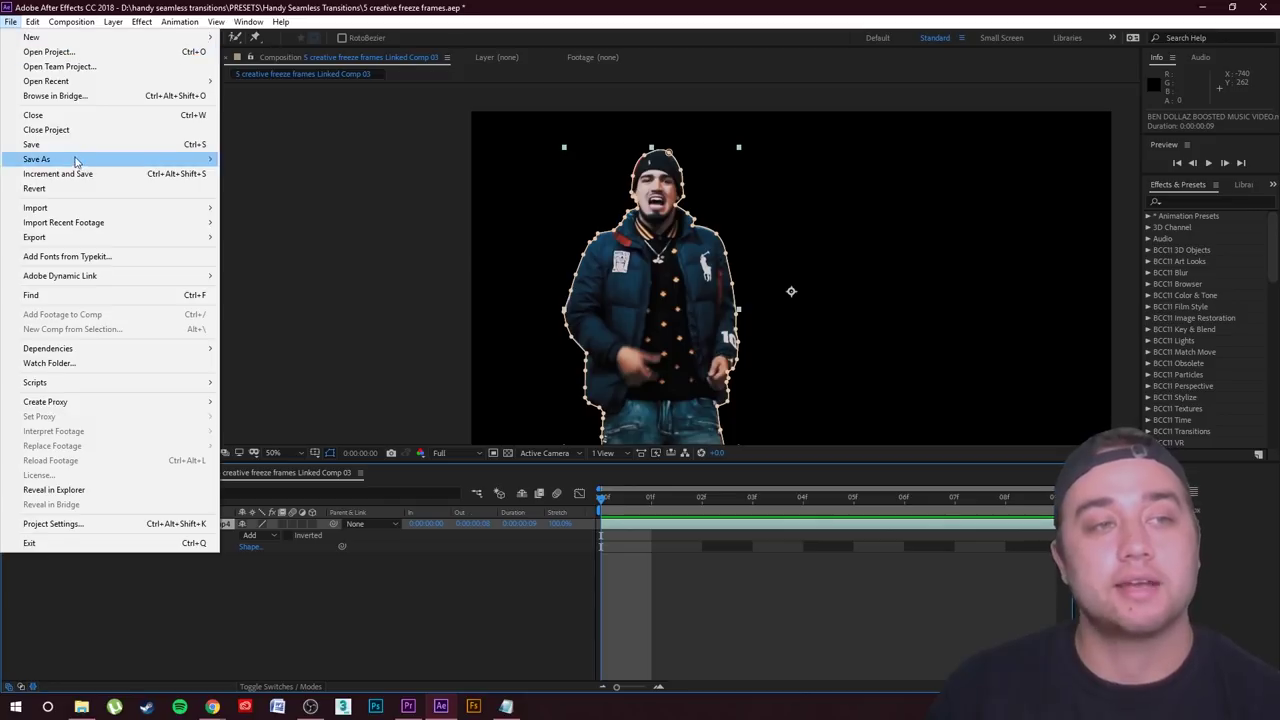
click(40, 144)
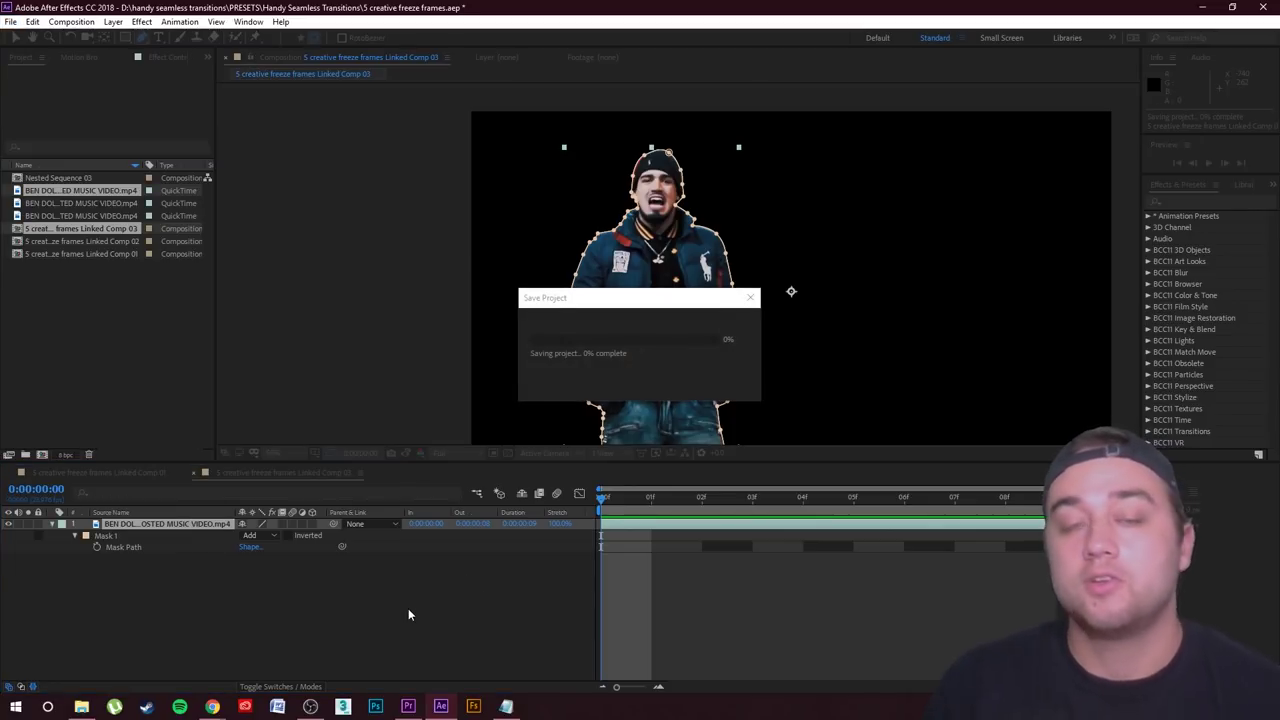
click(408, 706)
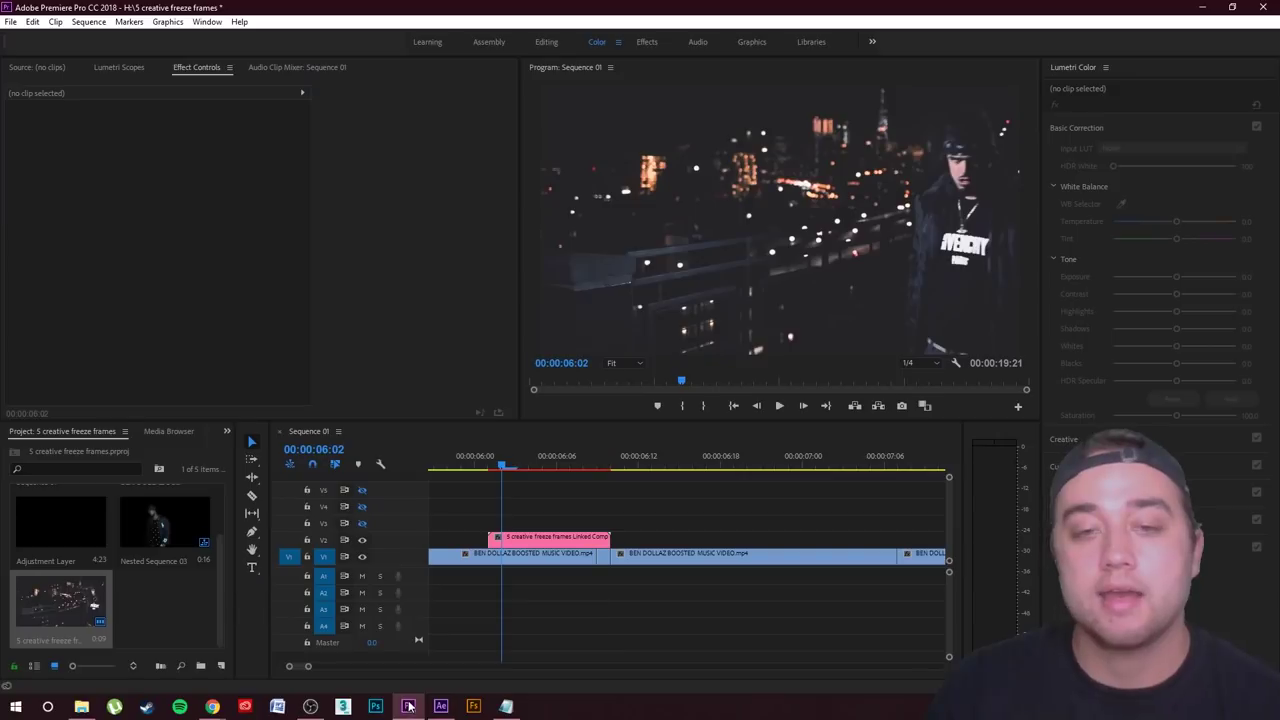
drag(506, 466, 517, 512)
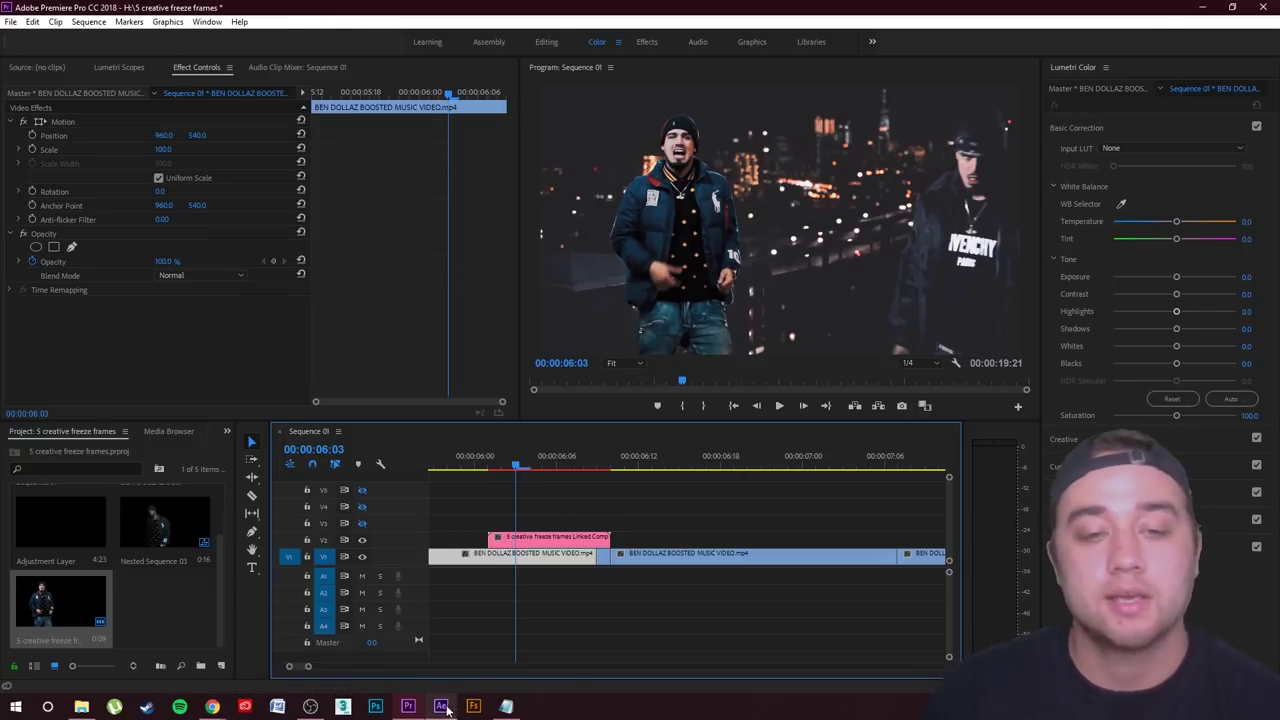
Switch back to After Effects and set Mask 1's feather to 37 pixels and its expansion to -16 pixels
click(441, 706)
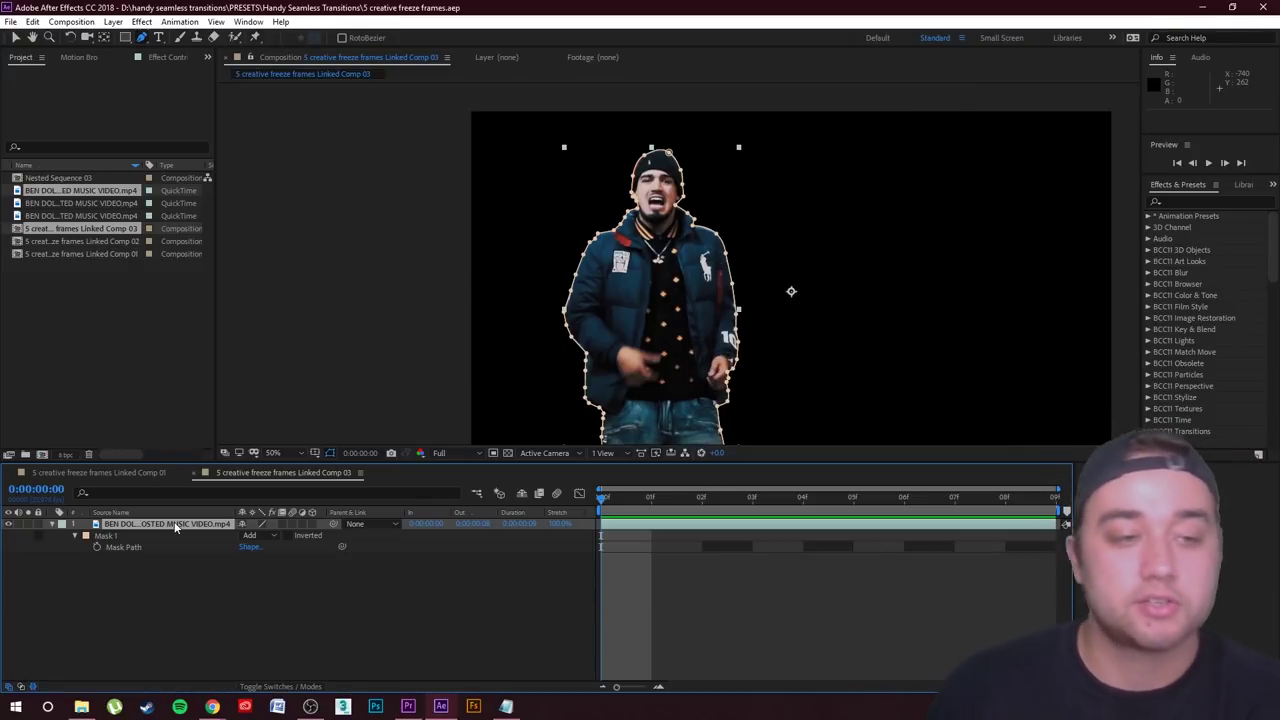
click(90, 536)
drag(265, 557, 239, 582)
click(338, 614)
click(300, 610)
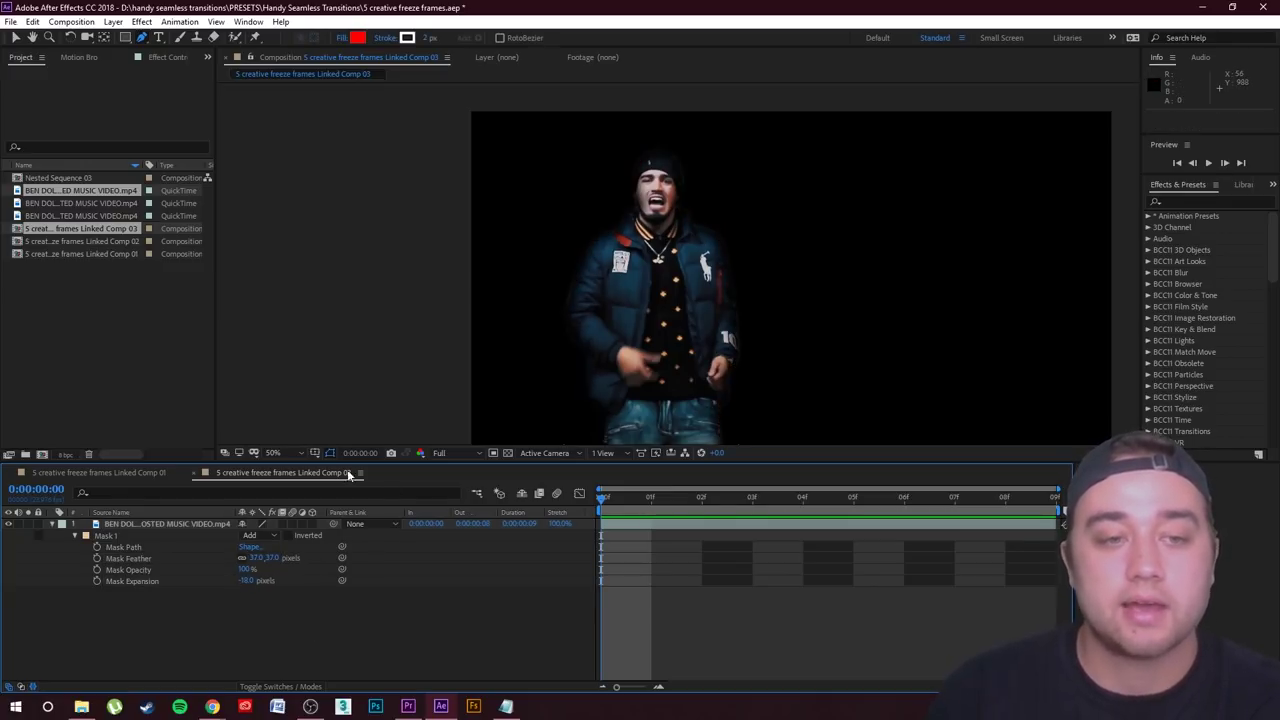
click(310, 544)
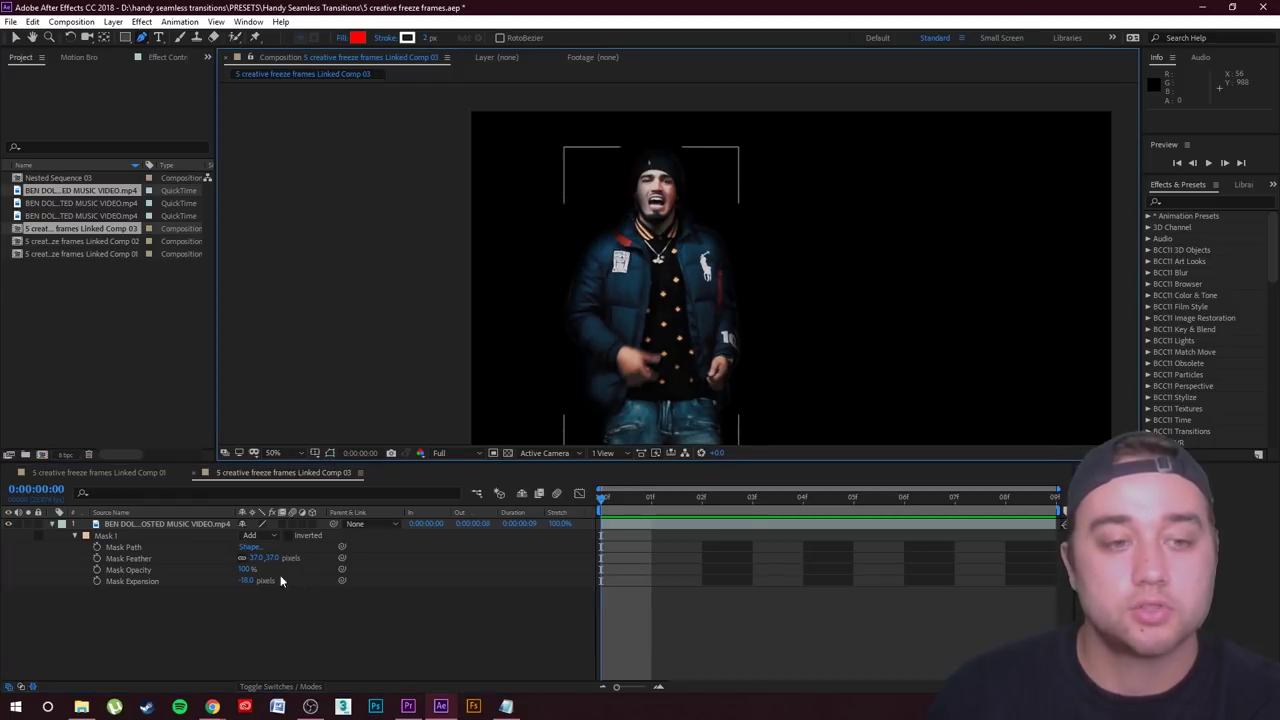
drag(247, 583, 252, 581)
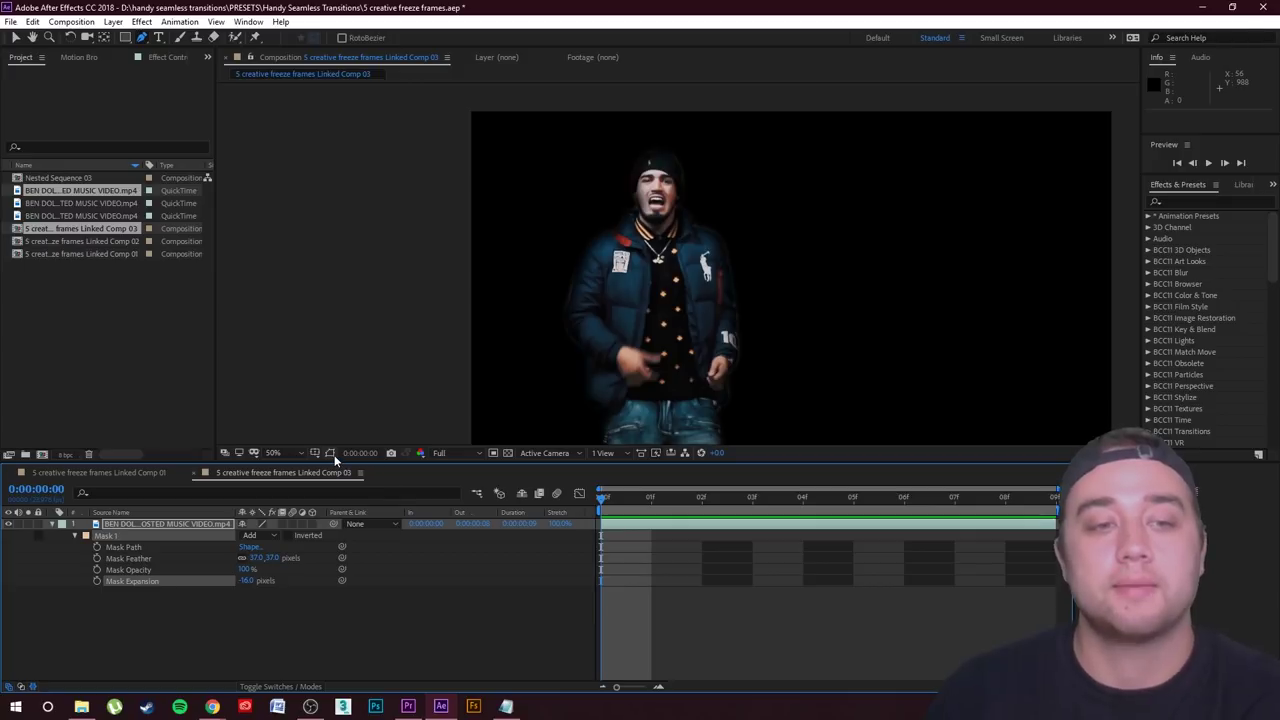
Check the feathered cutout over the composition's frames and save the After Effects project
scroll(645, 318, down, 1)
scroll(643, 311, up, 1)
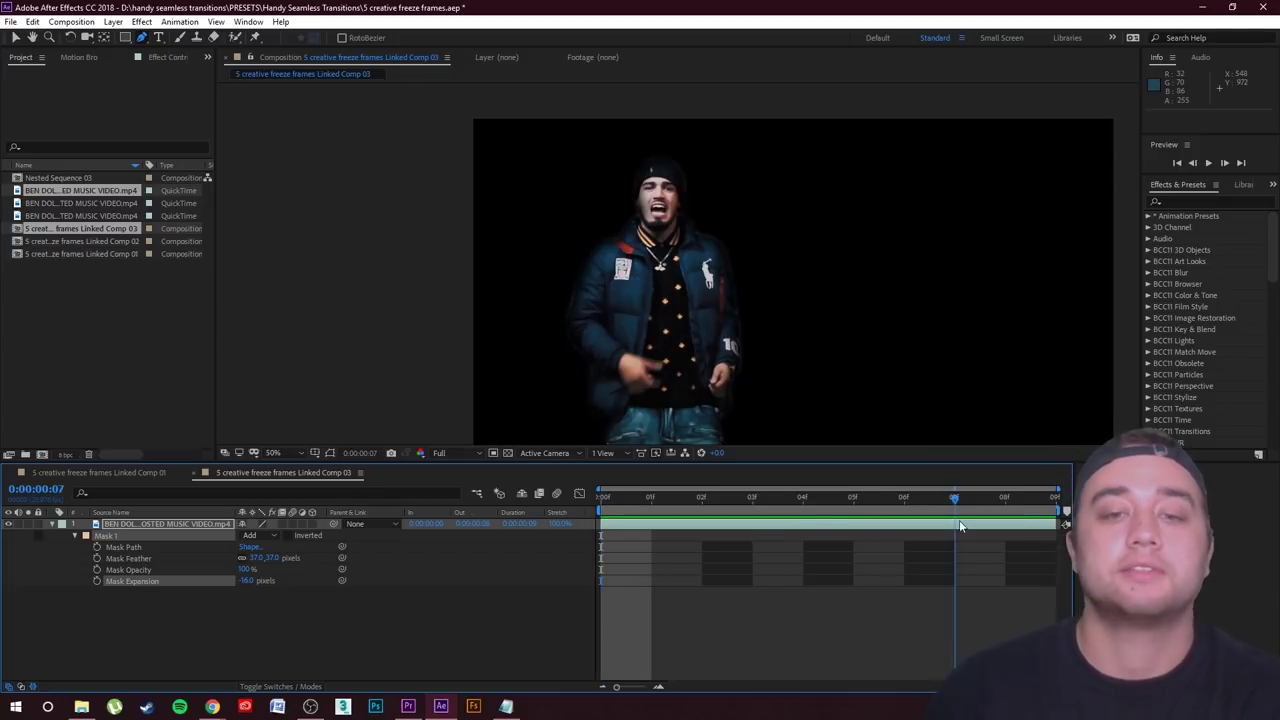
click(10, 21)
click(41, 145)
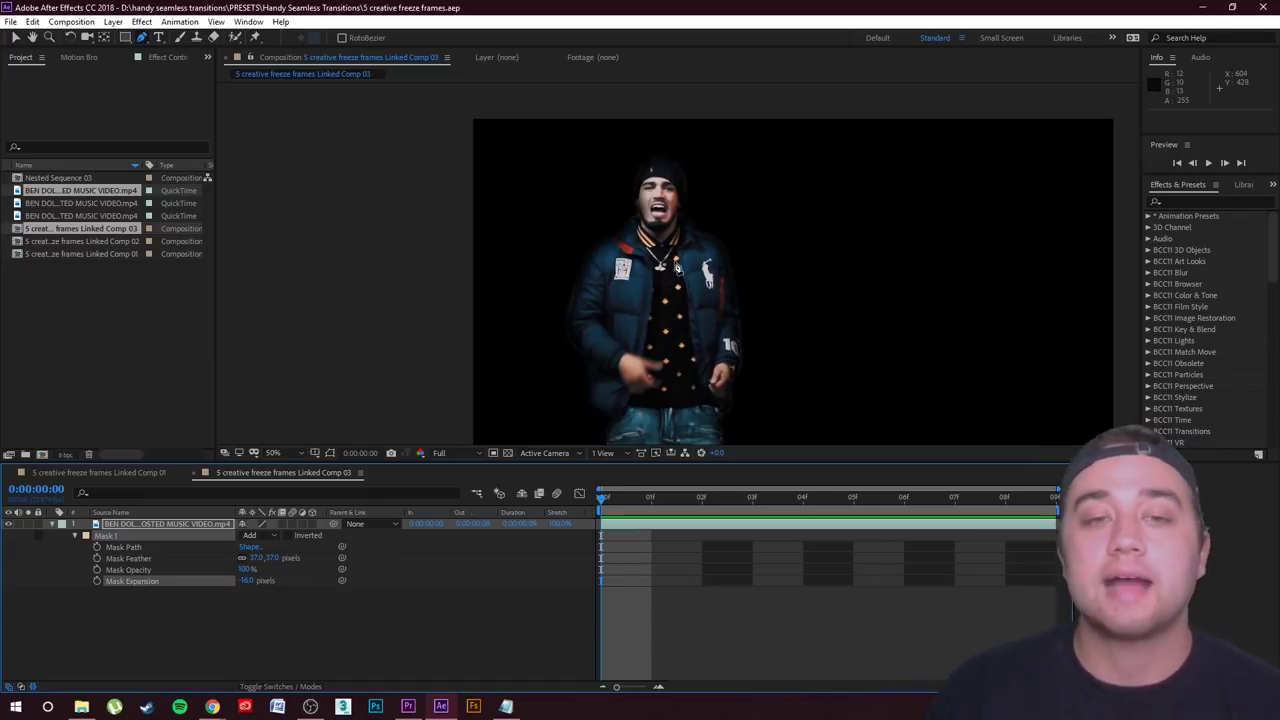
Open the masked performer layer in its own layer view and choose the Brush tool with the hard round 5-pixel brush
key(Page_Up)
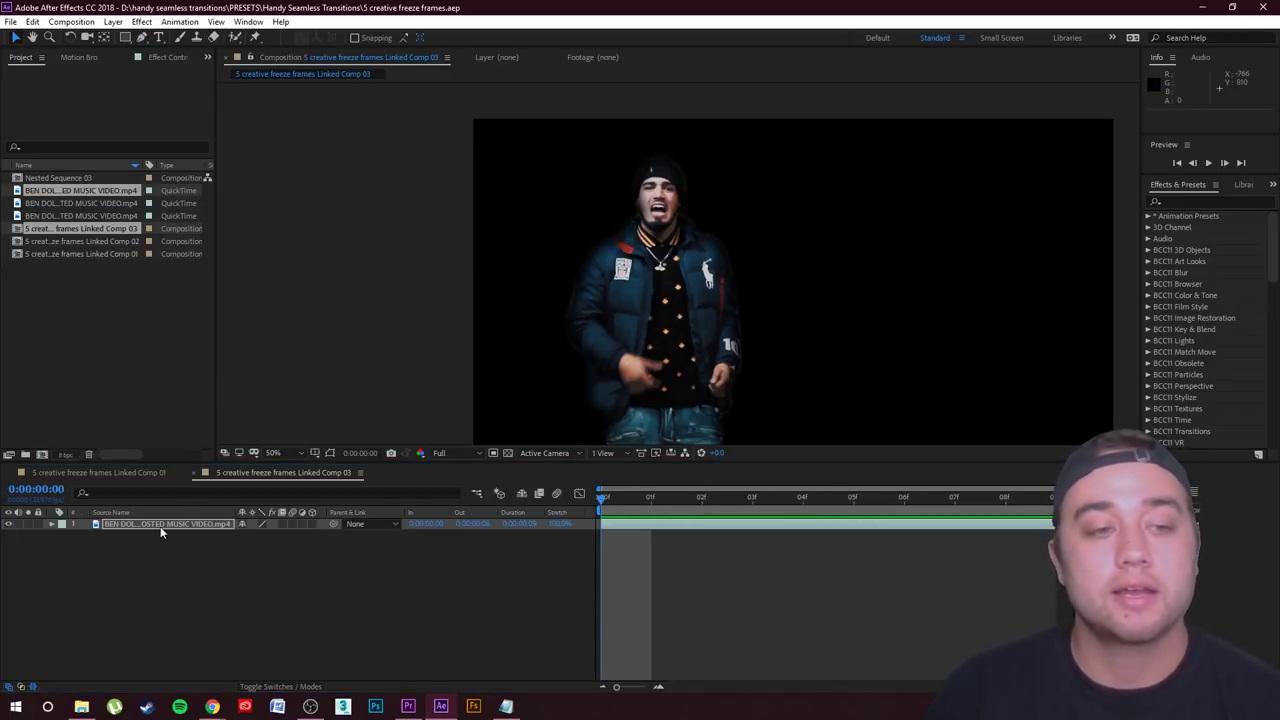
double_click(160, 524)
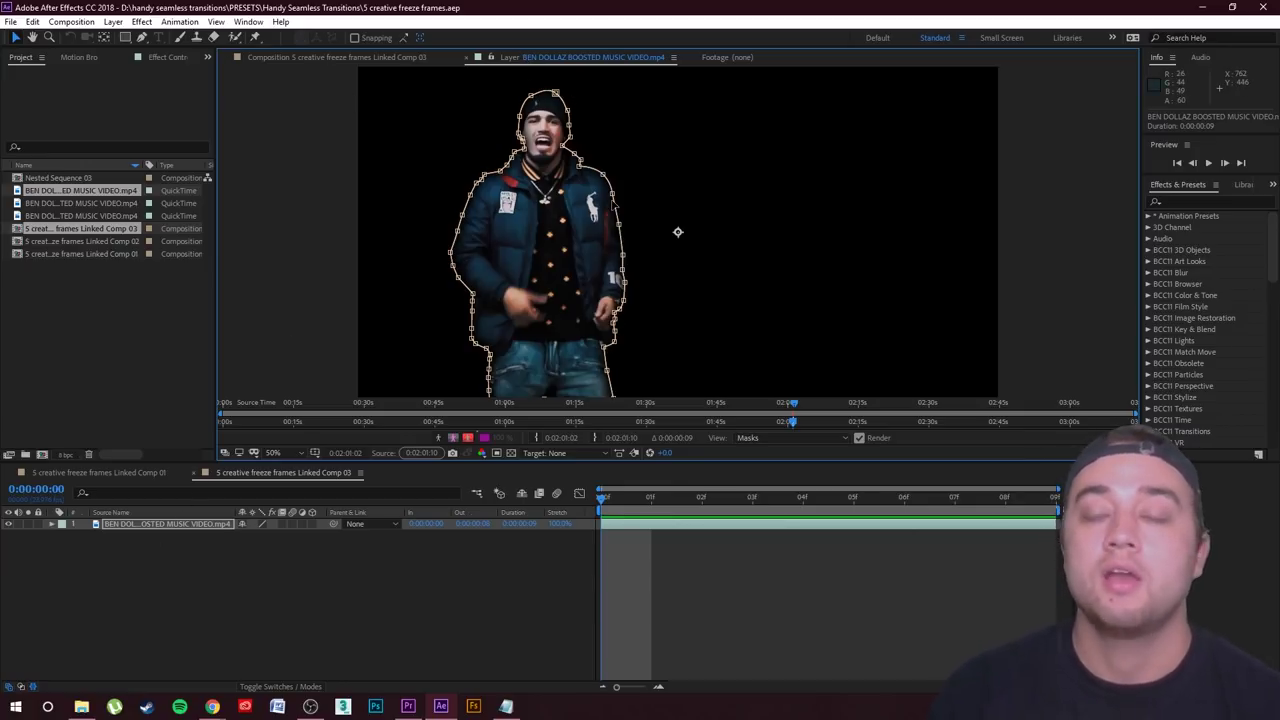
click(180, 37)
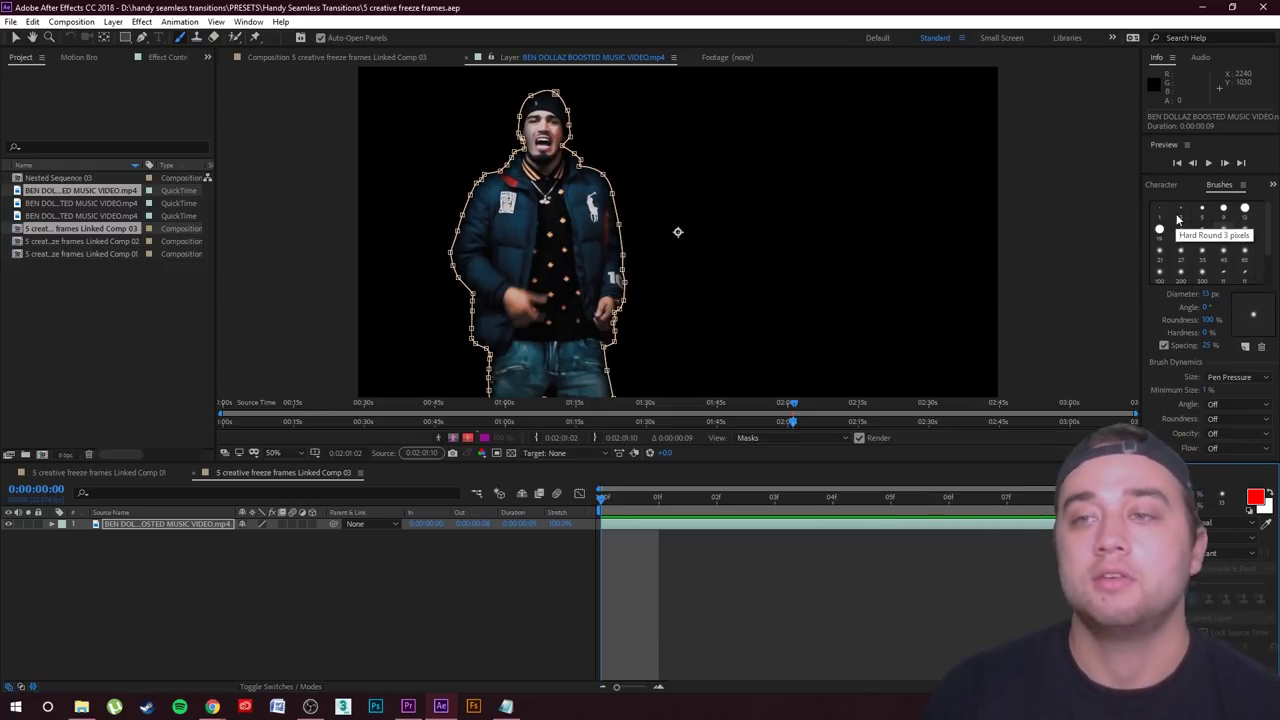
click(1201, 226)
click(1202, 210)
Set the brush's foreground color to cyan and the paint duration to Single Frame
click(1254, 497)
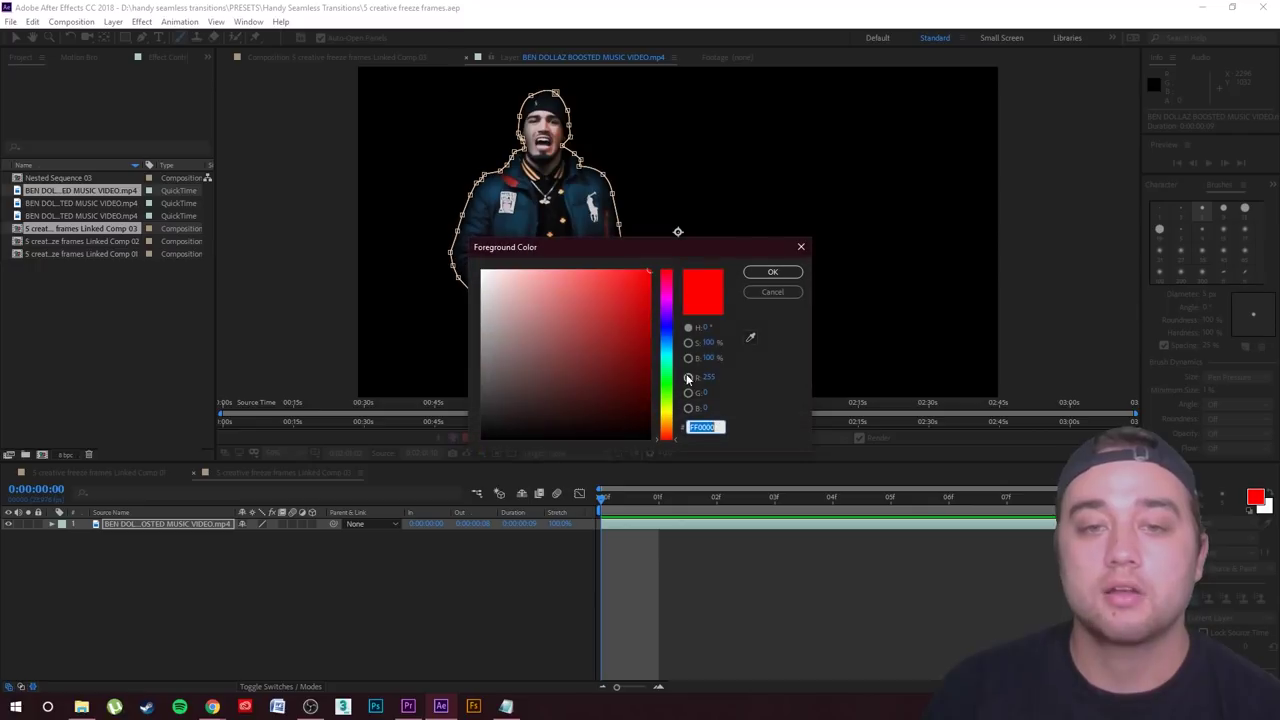
click(669, 357)
click(771, 271)
scroll(543, 100, up, 1)
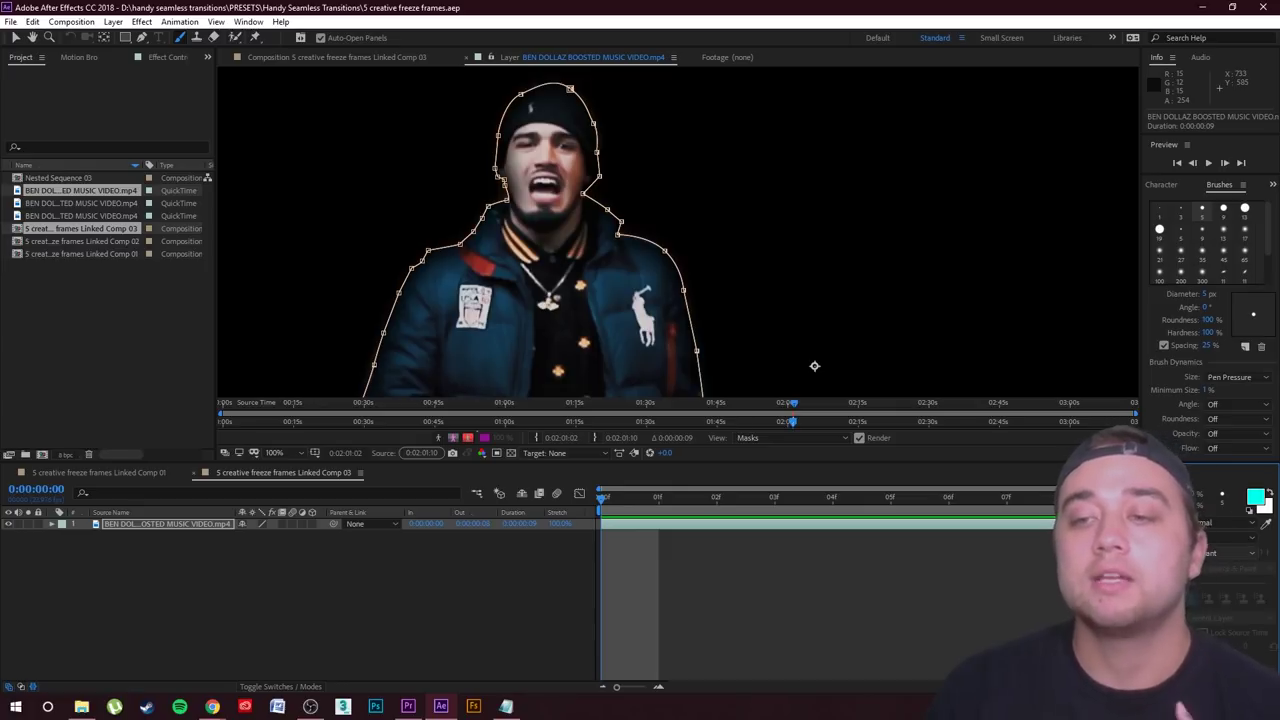
click(1232, 553)
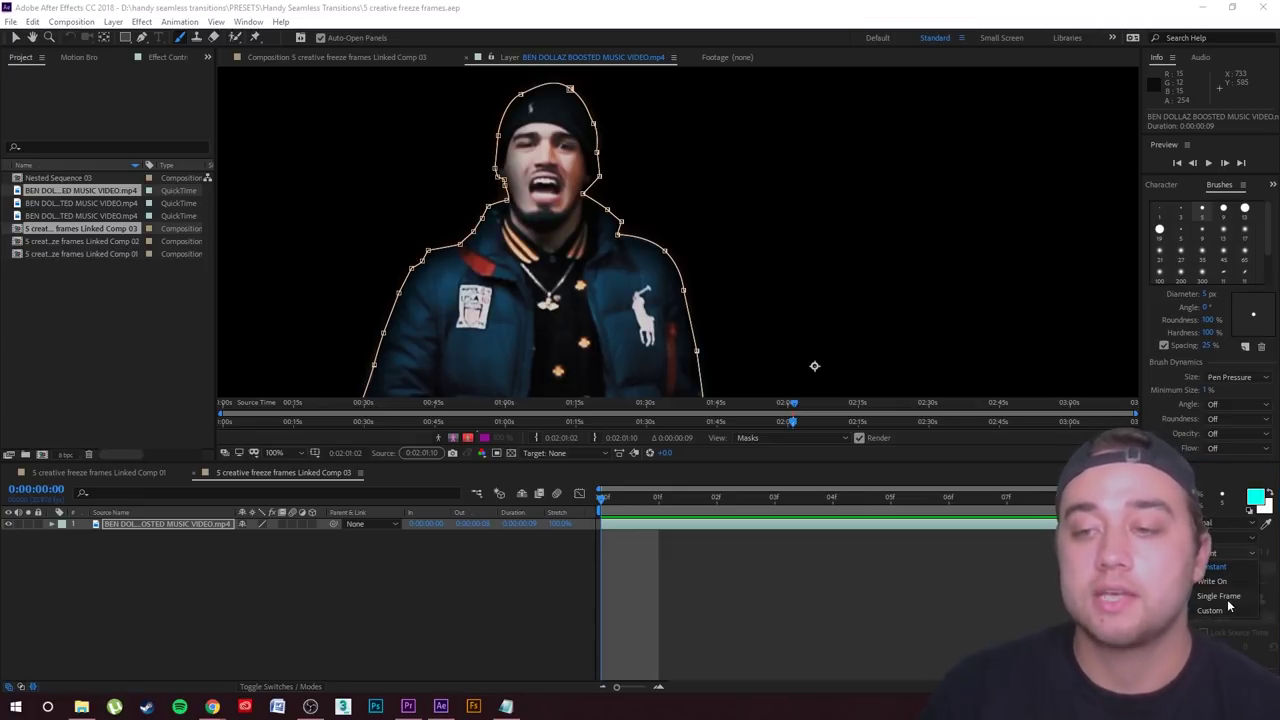
click(1218, 596)
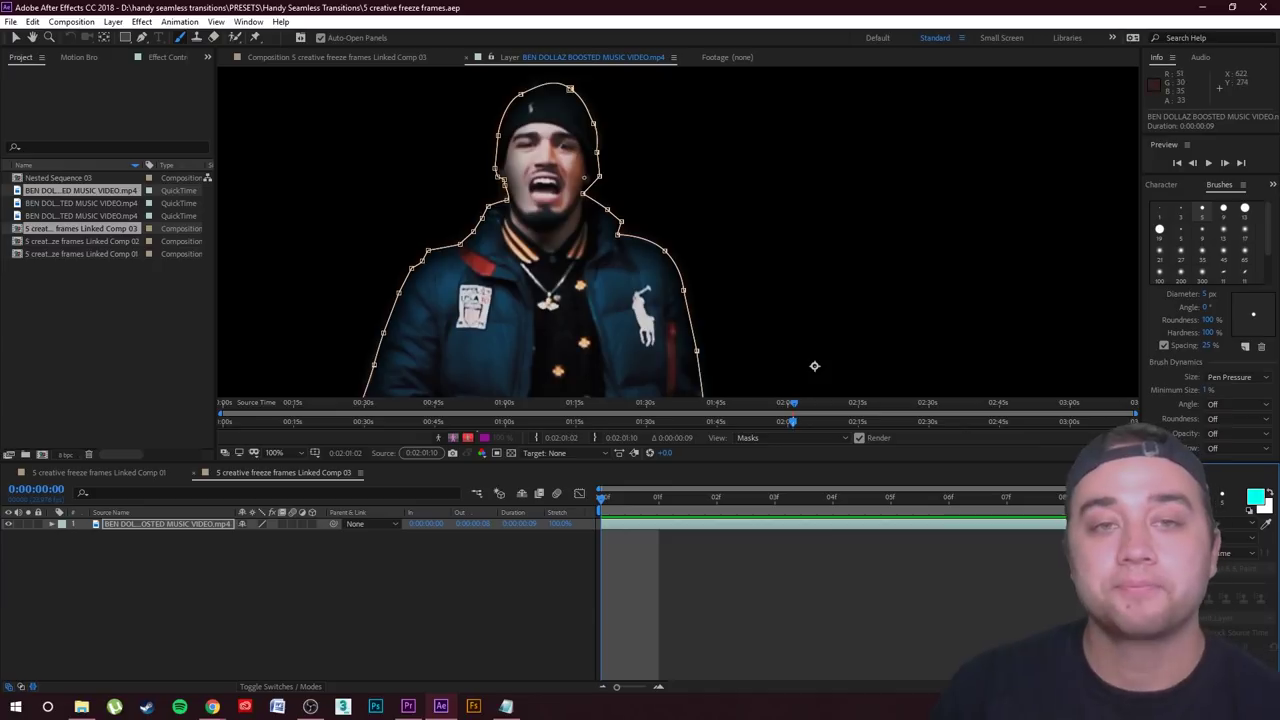
Paint squiggly cyan lines outward from the performer's eyes and small horns on his hat, redrawing them differently on each frame
mouse_move(564, 142)
mouse_down()
mouse_move(668, 160)
mouse_move(471, 151)
mouse_move(440, 140)
mouse_up()
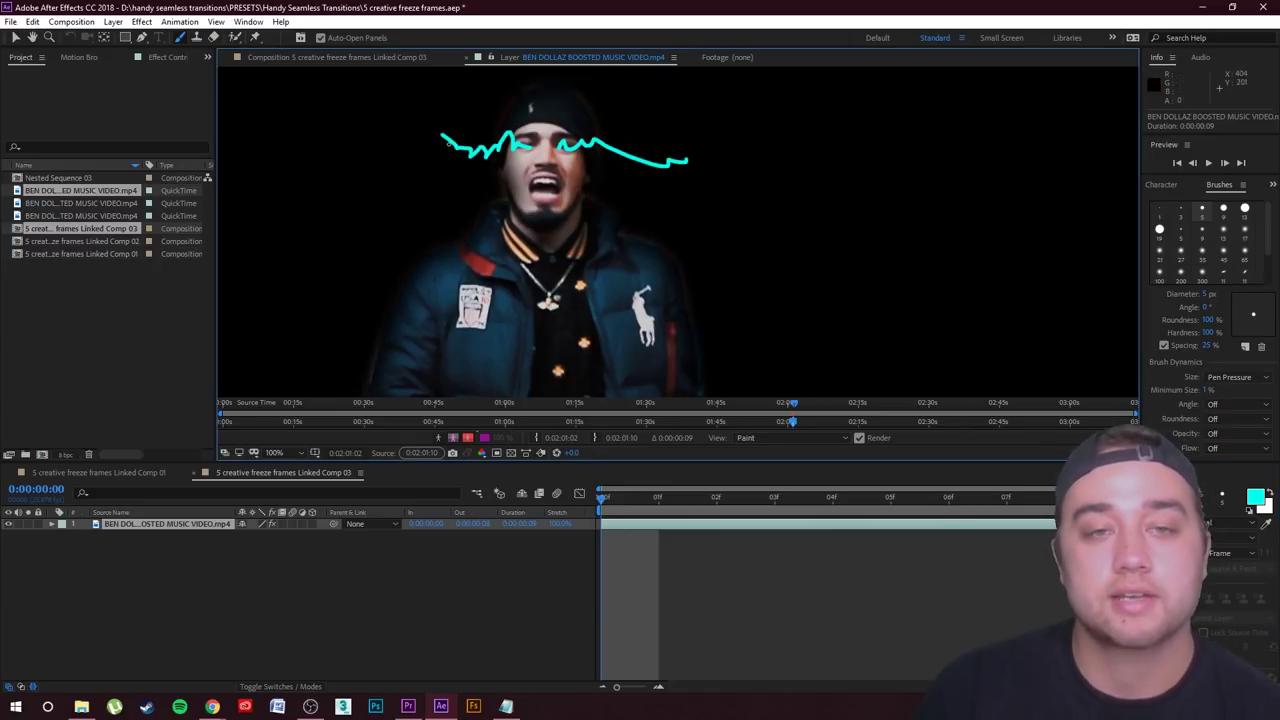
drag(506, 101, 577, 106)
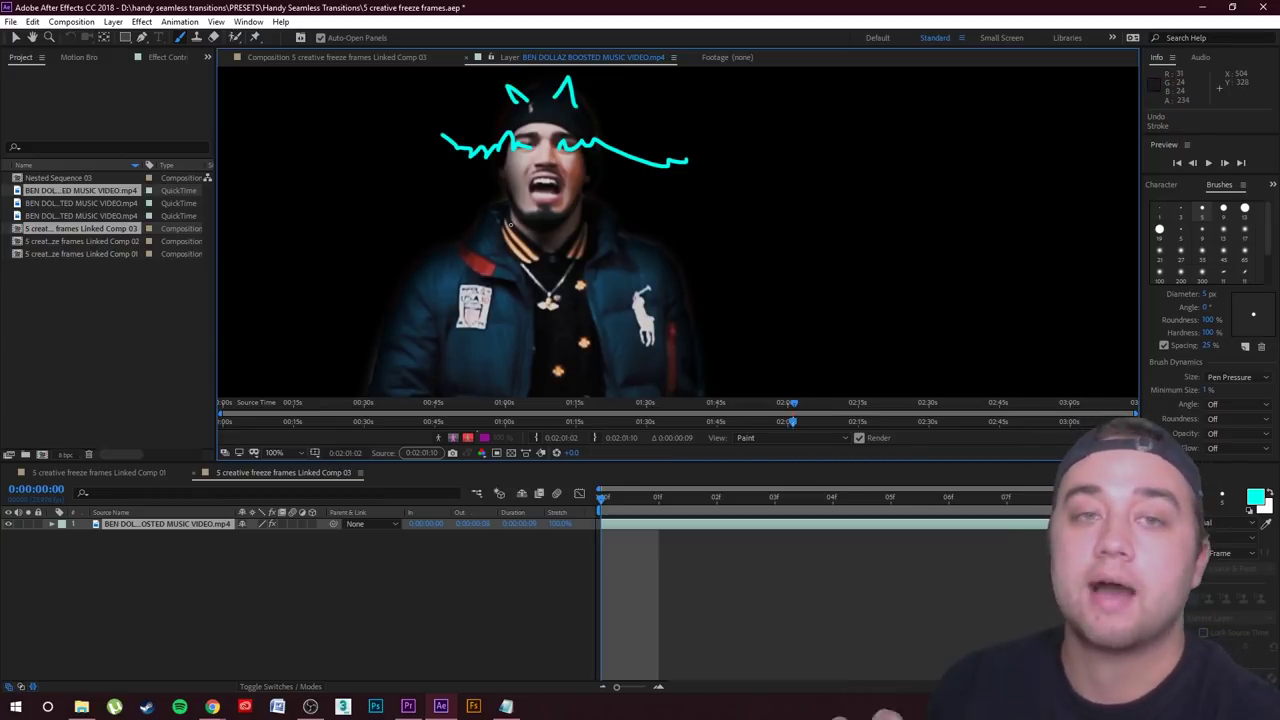
key(Page_Down)
mouse_move(436, 137)
mouse_down()
mouse_move(478, 158)
mouse_move(509, 140)
mouse_move(632, 152)
mouse_up()
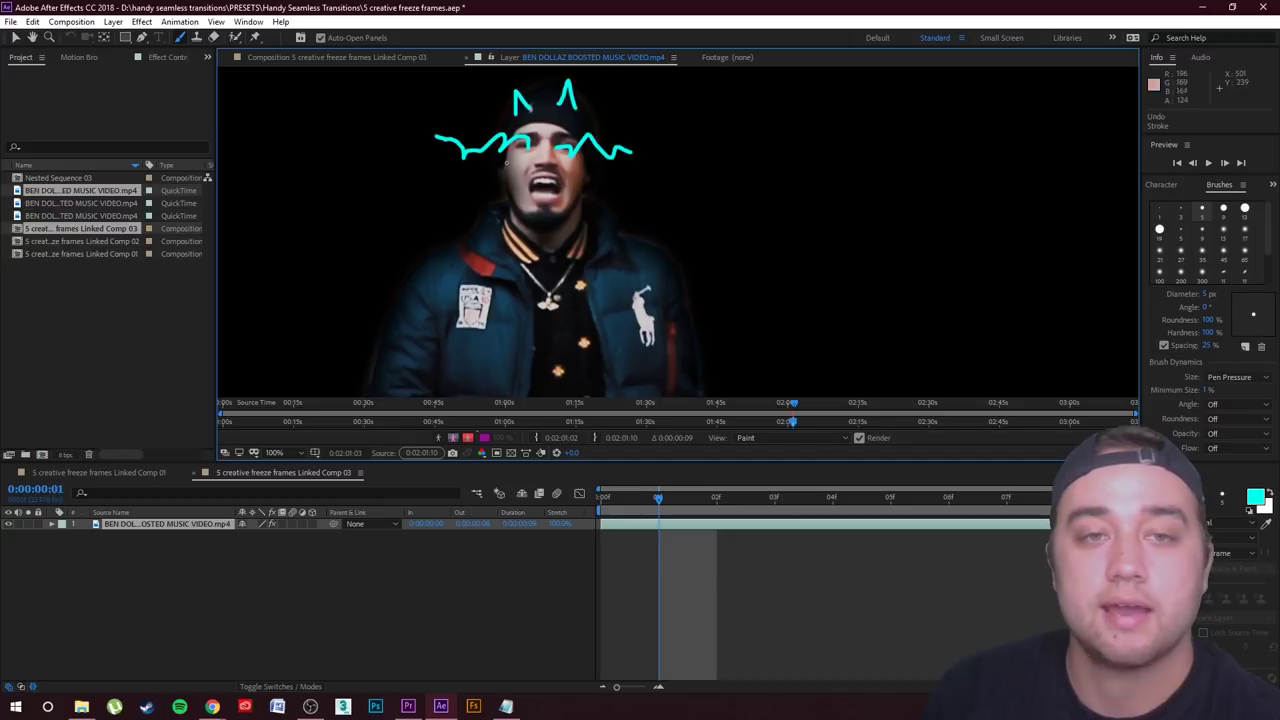
key(Page_Down)
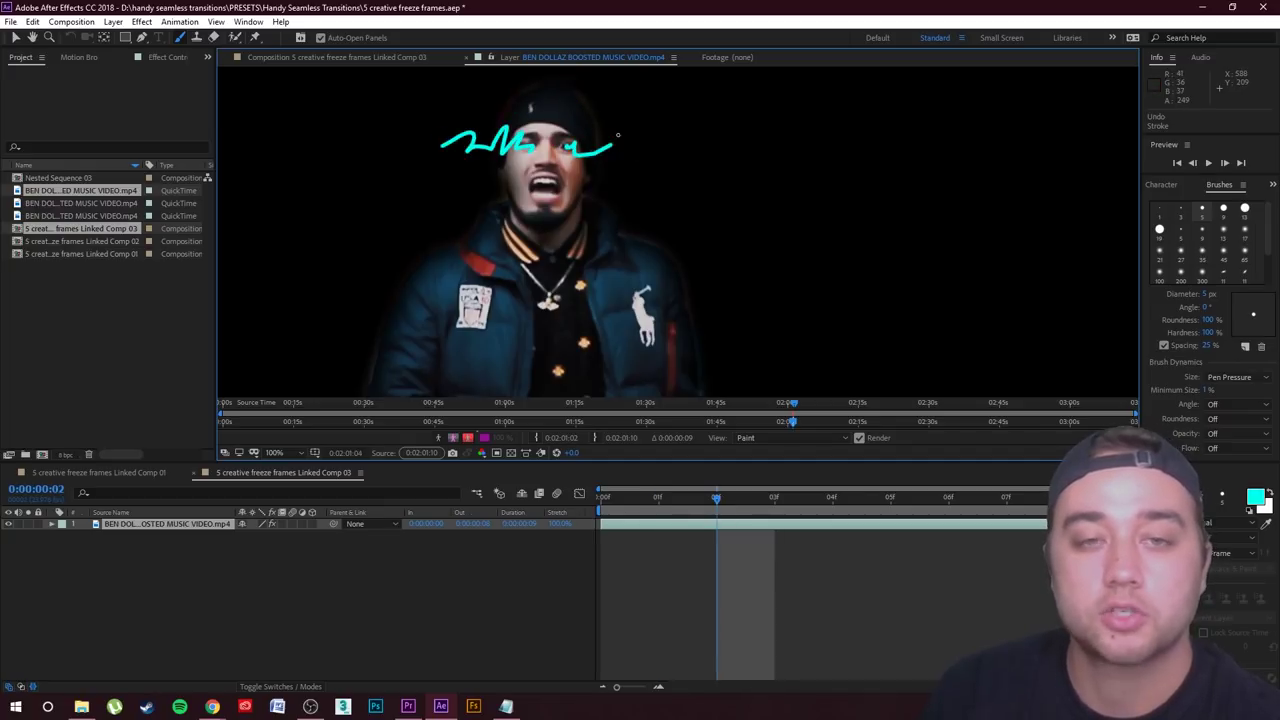
key(Page_Down)
key(Page_Down)
key(Page_Down)
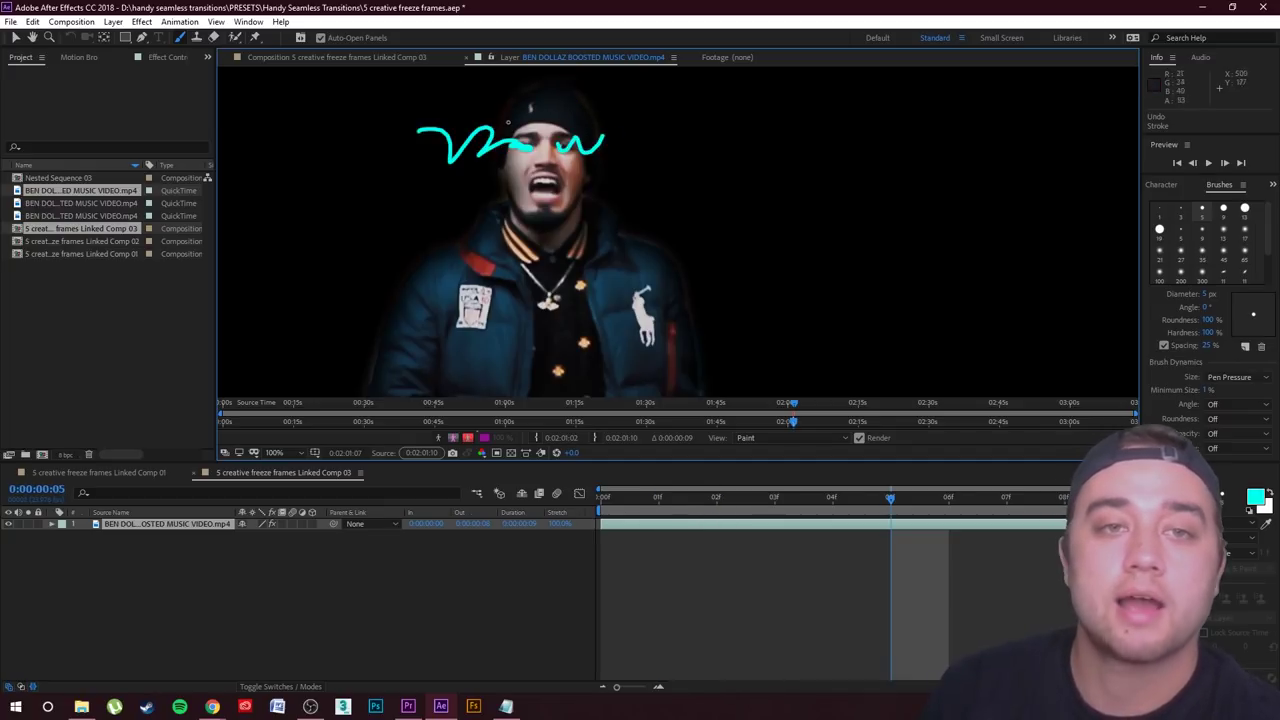
key(Page_Down)
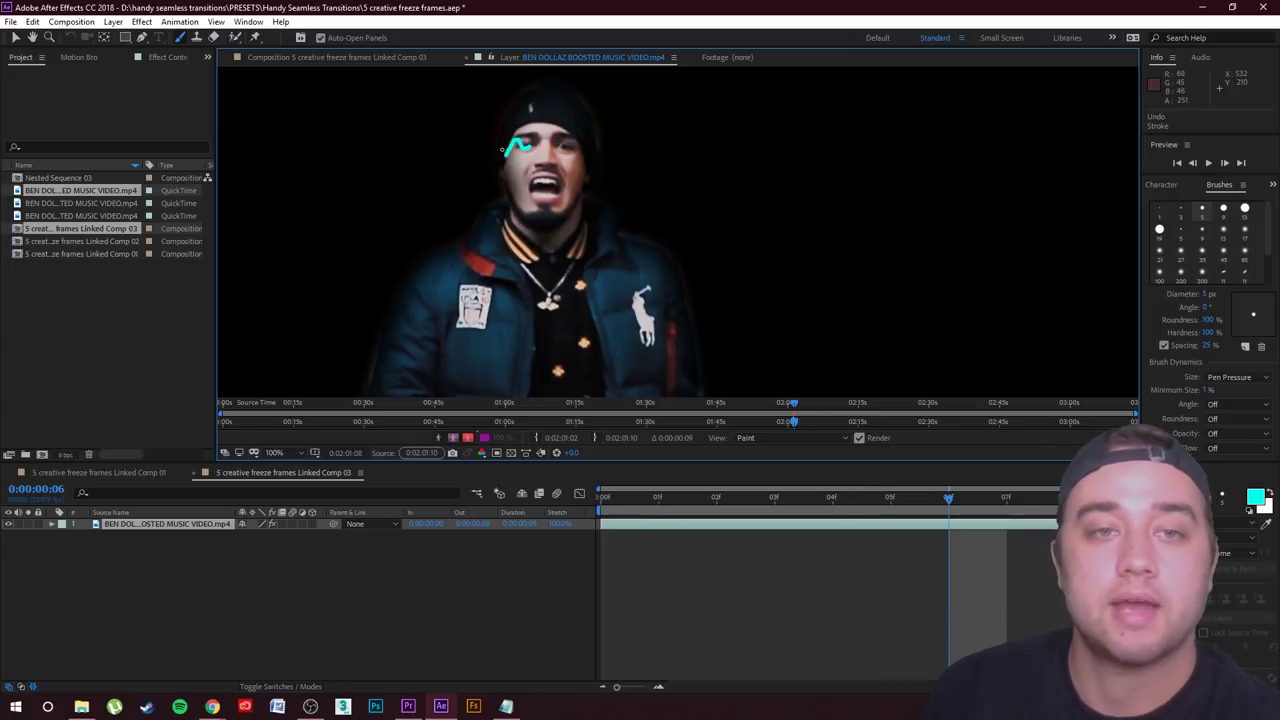
key(Page_Down)
drag(530, 140, 502, 147)
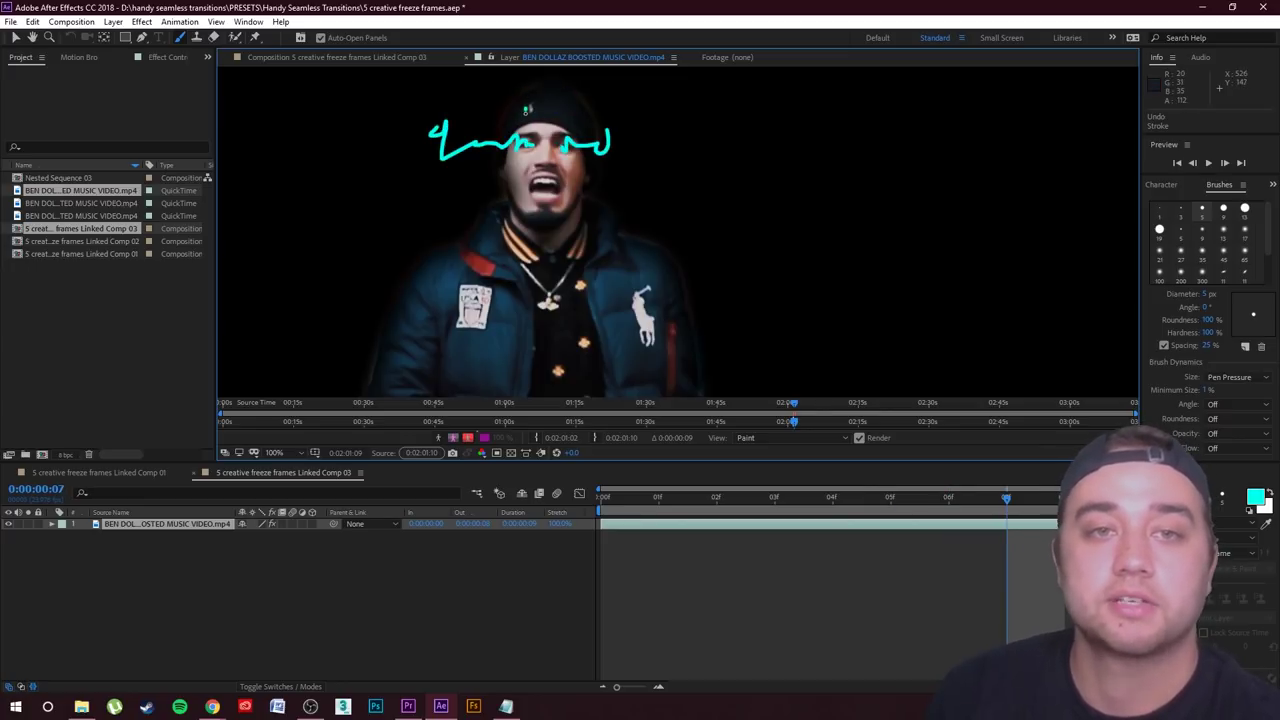
key(Page_Down)
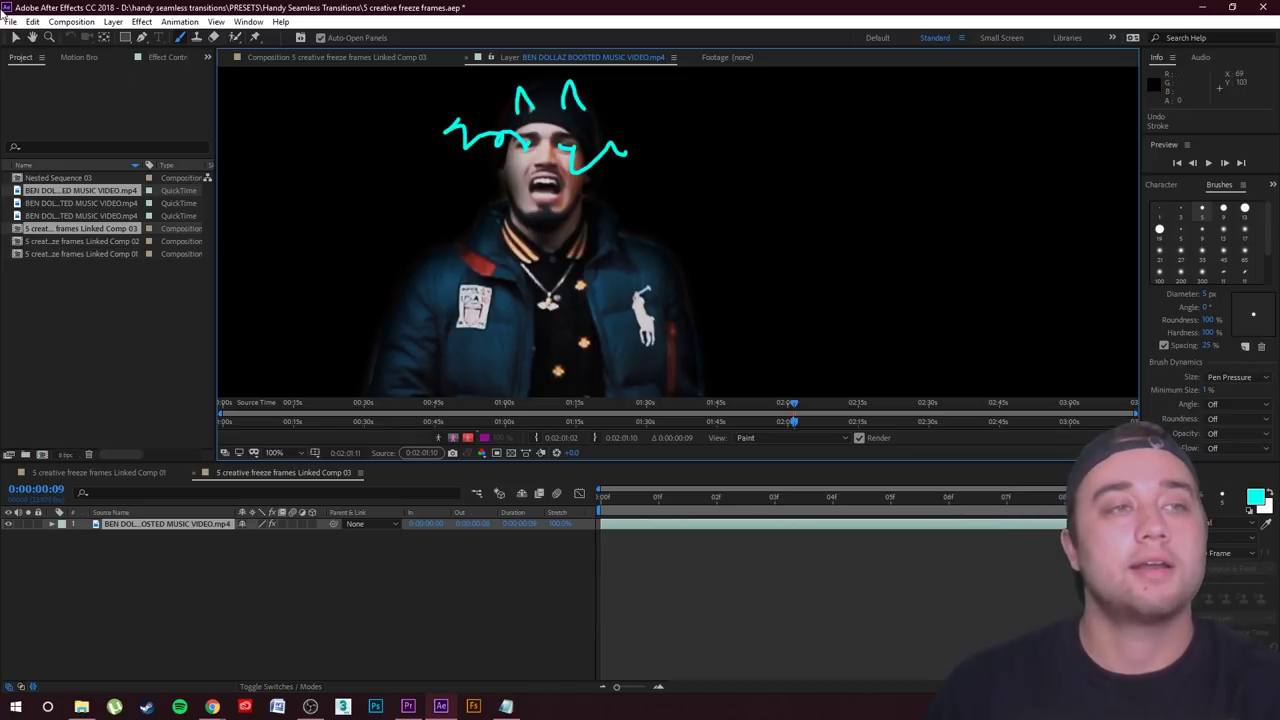
Save the composition project, switch to Premiere Pro and show the first frame of the linked composition
click(10, 21)
click(91, 148)
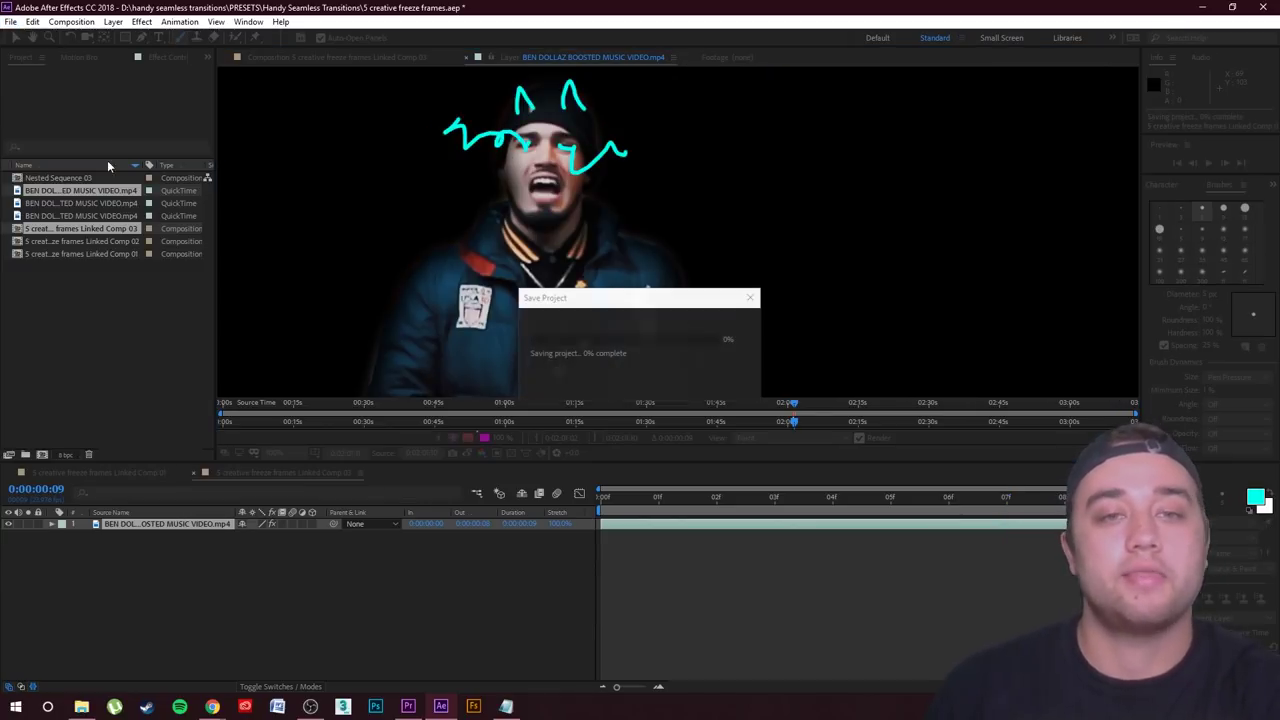
click(409, 706)
click(489, 463)
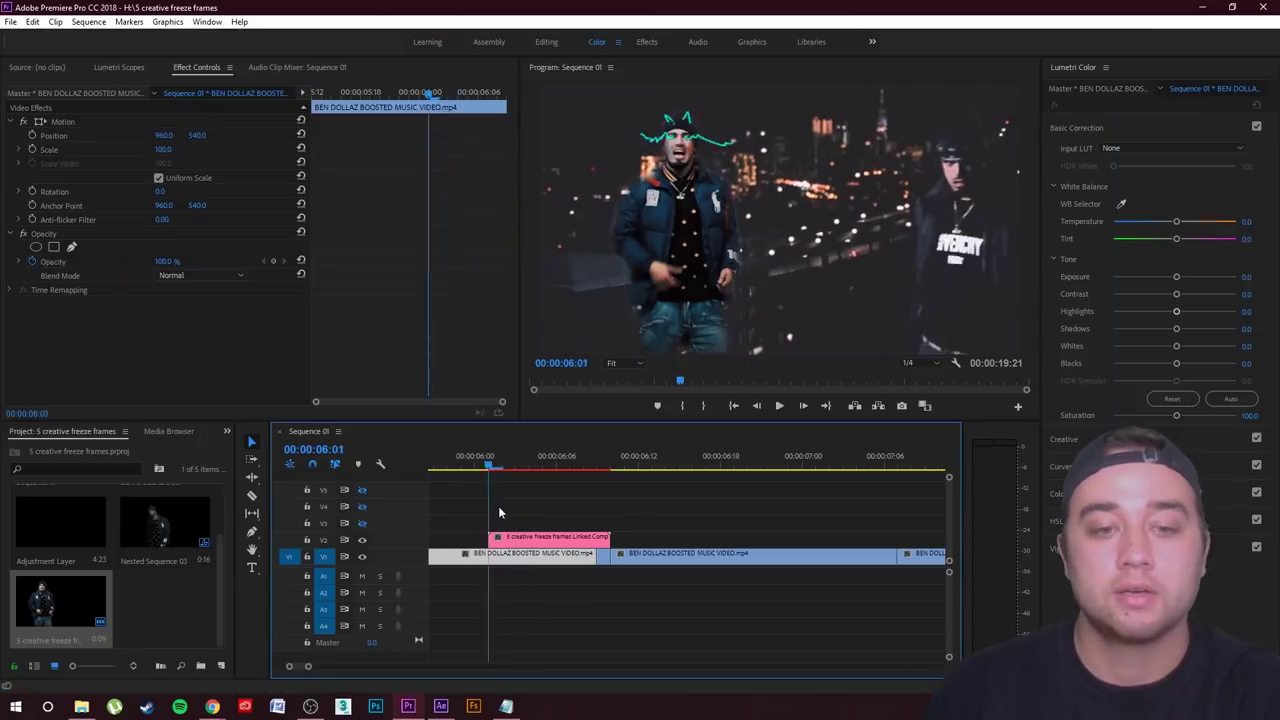
Render the linked composition clip on V2 as a selection
click(527, 539)
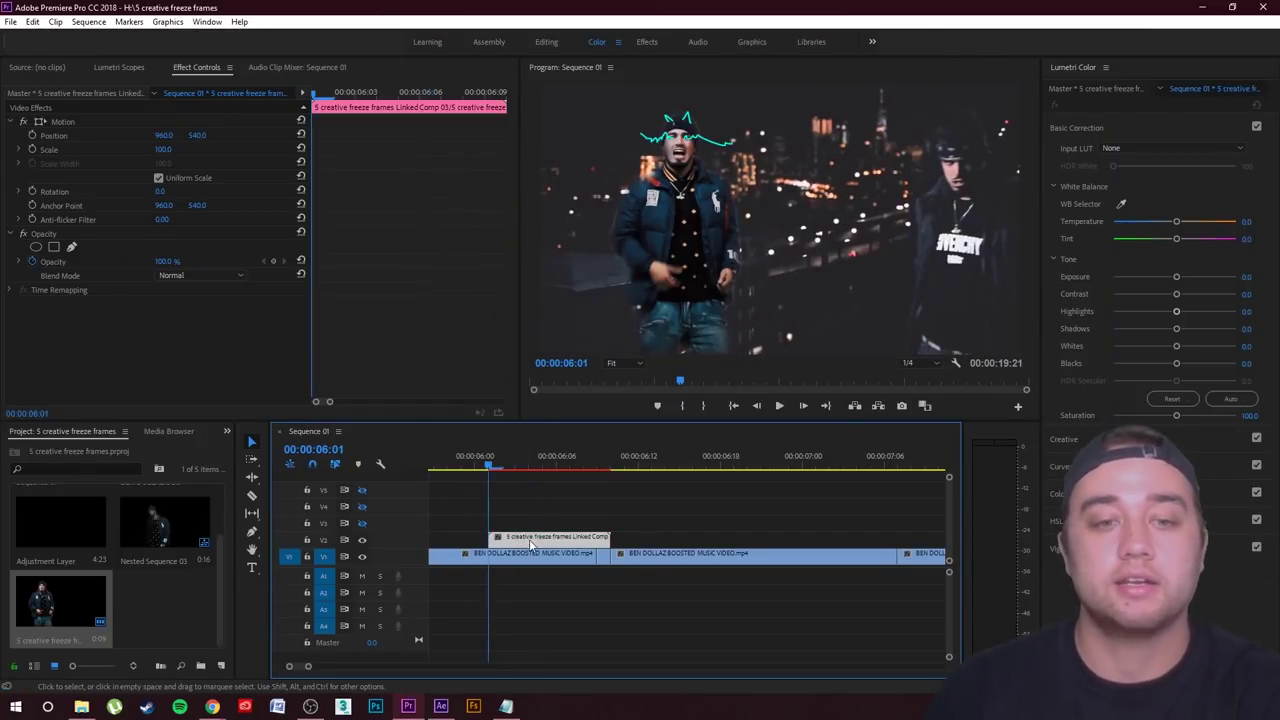
click(88, 22)
click(120, 88)
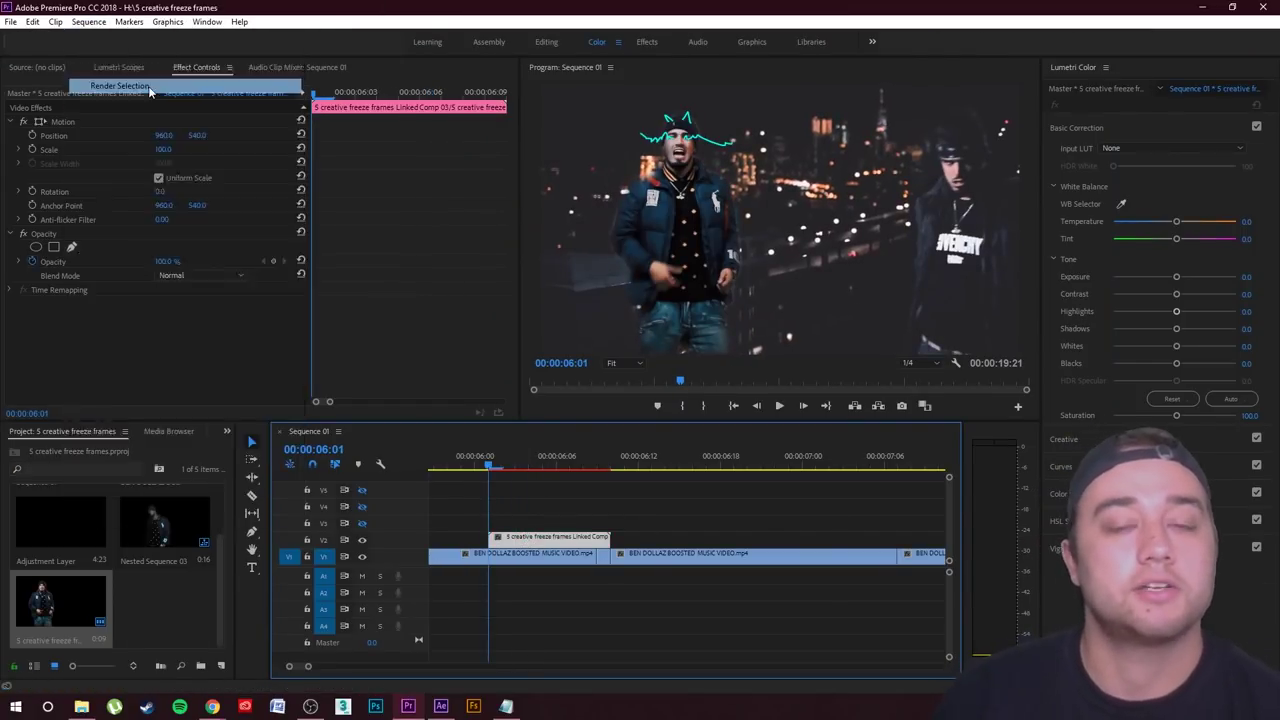
Play back and step through the rendered freeze frame to examine the animated scribbles over the night clip
drag(614, 466, 447, 478)
click(658, 488)
click(777, 406)
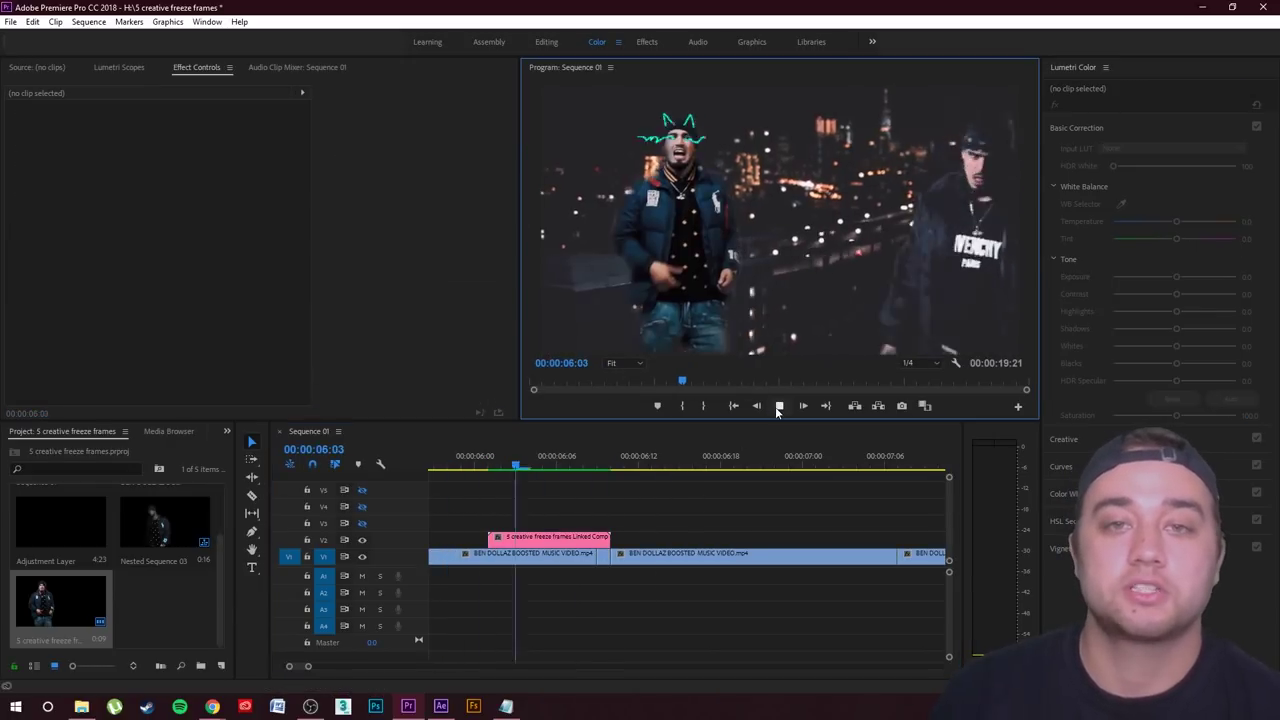
click(777, 406)
drag(618, 466, 496, 502)
key(Right)
key(Right)
key(Right)
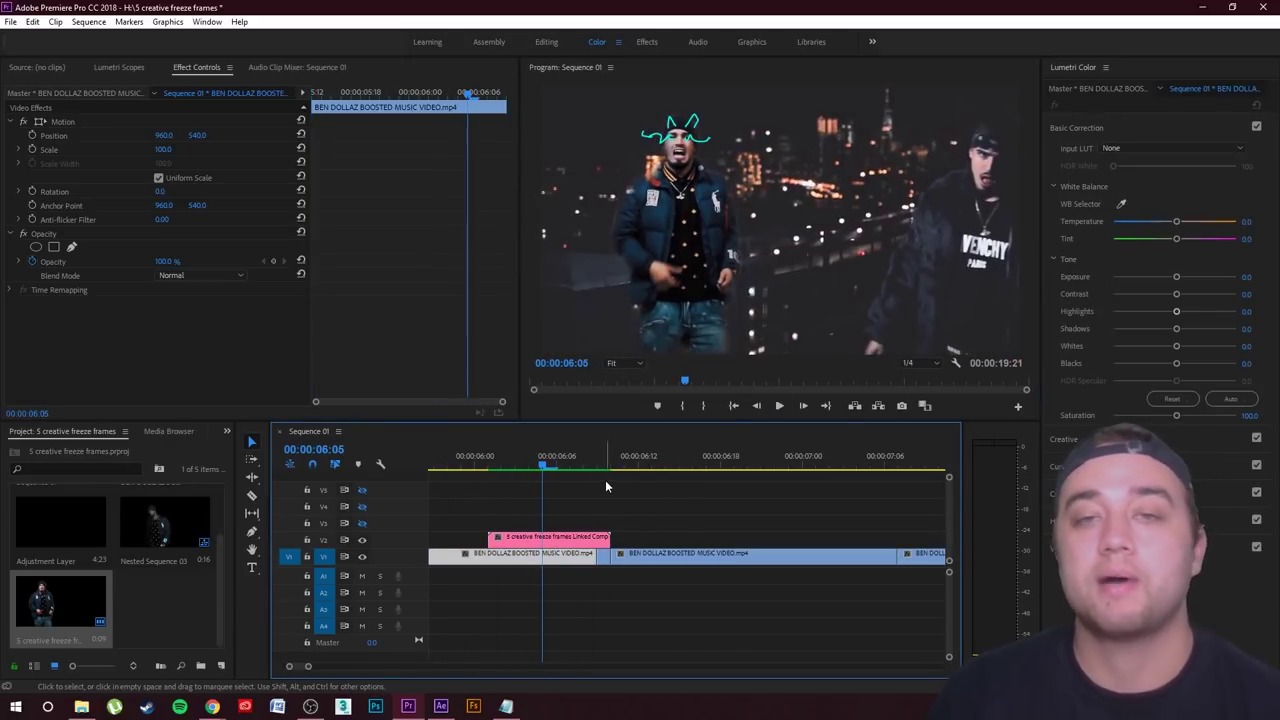
click(514, 466)
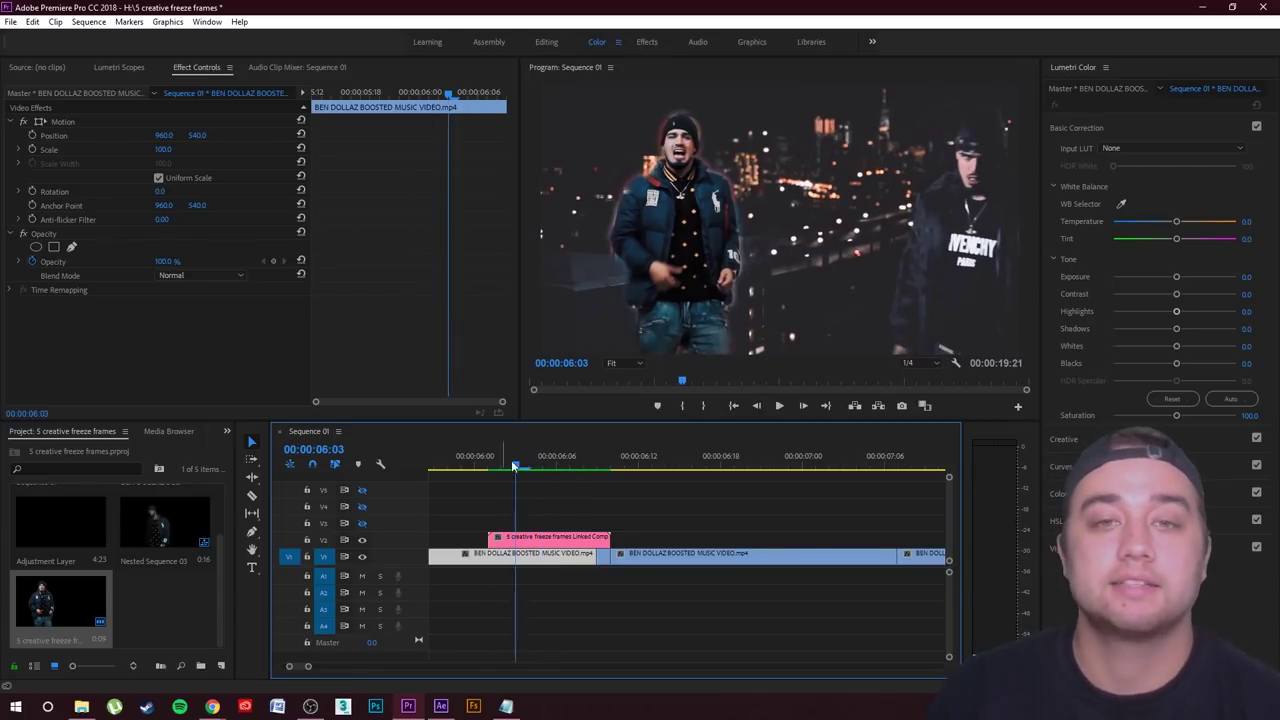
click(541, 466)
Search the effects for "glow", apply S_Glow to the linked composition clip on V2, and save the project
click(226, 431)
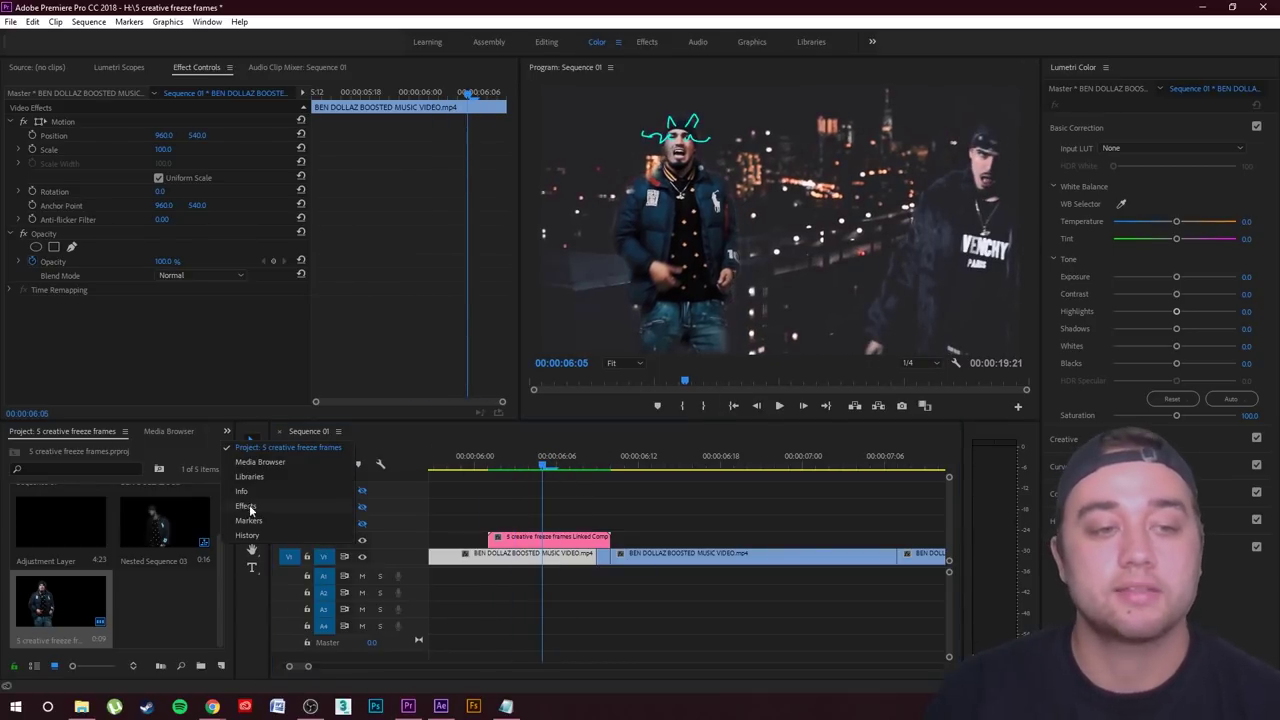
click(250, 510)
click(20, 449)
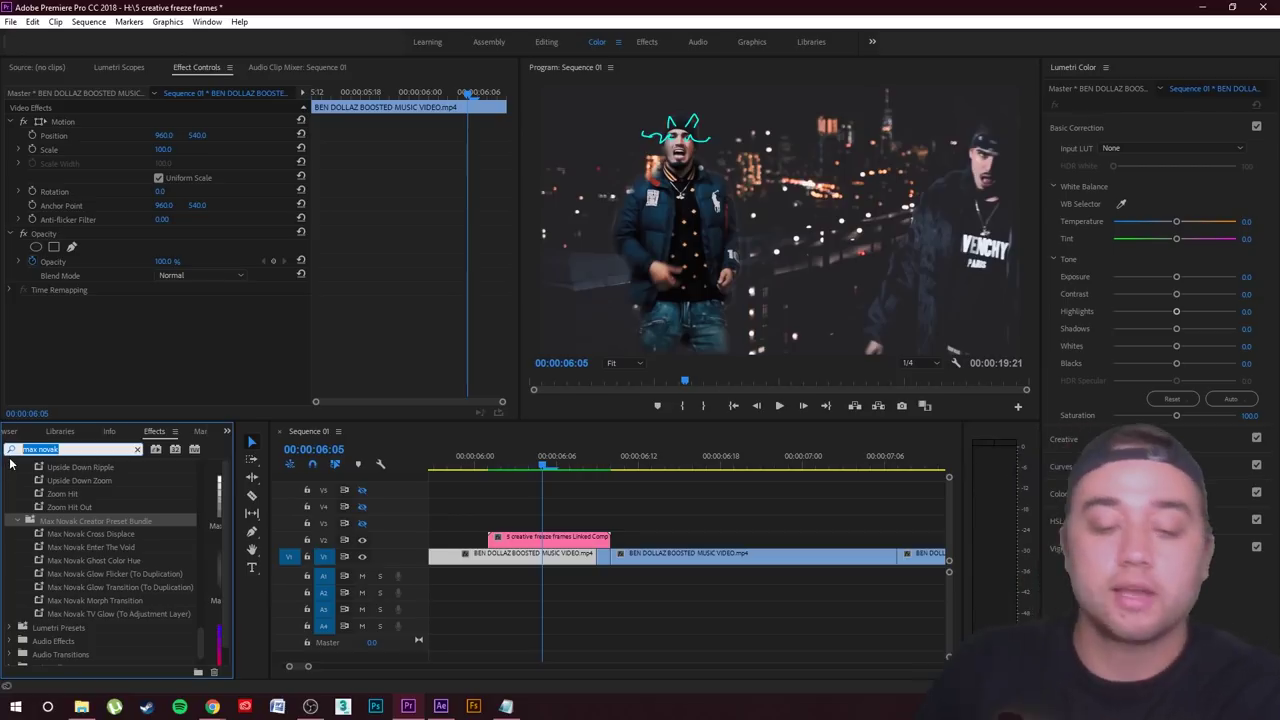
text(glow)
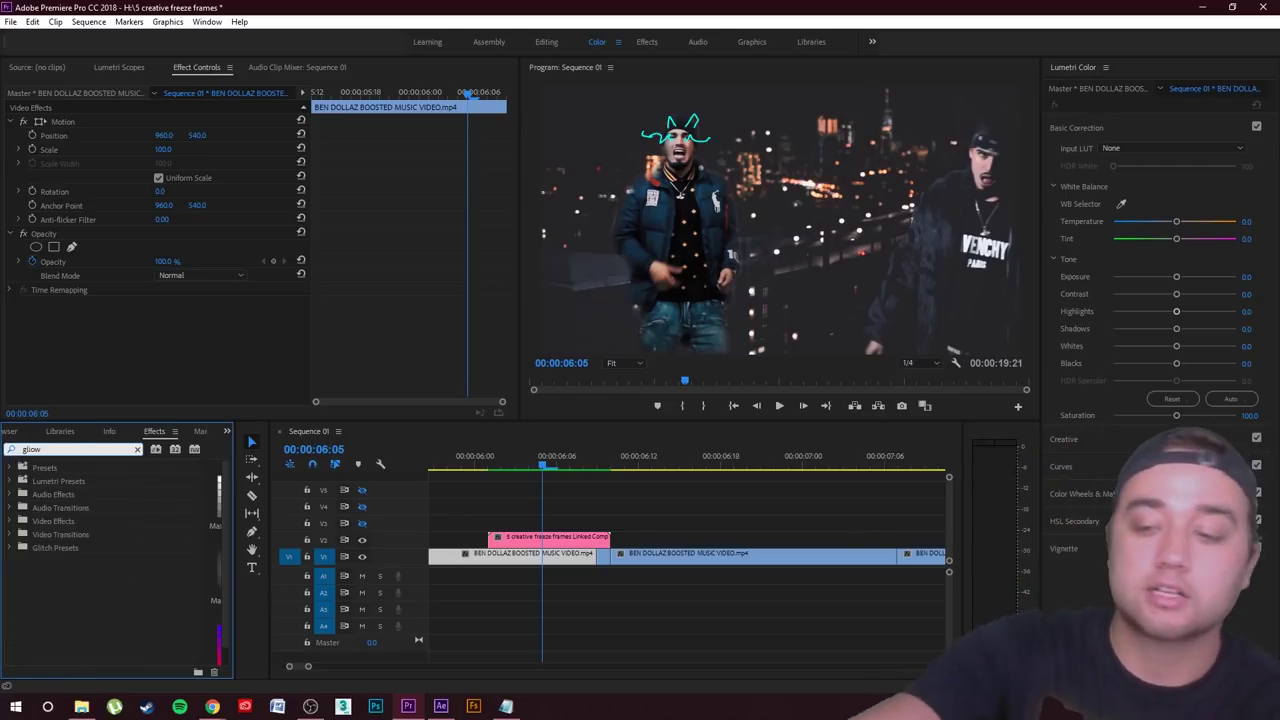
key(BackSpace)
key(BackSpace)
key(BackSpace)
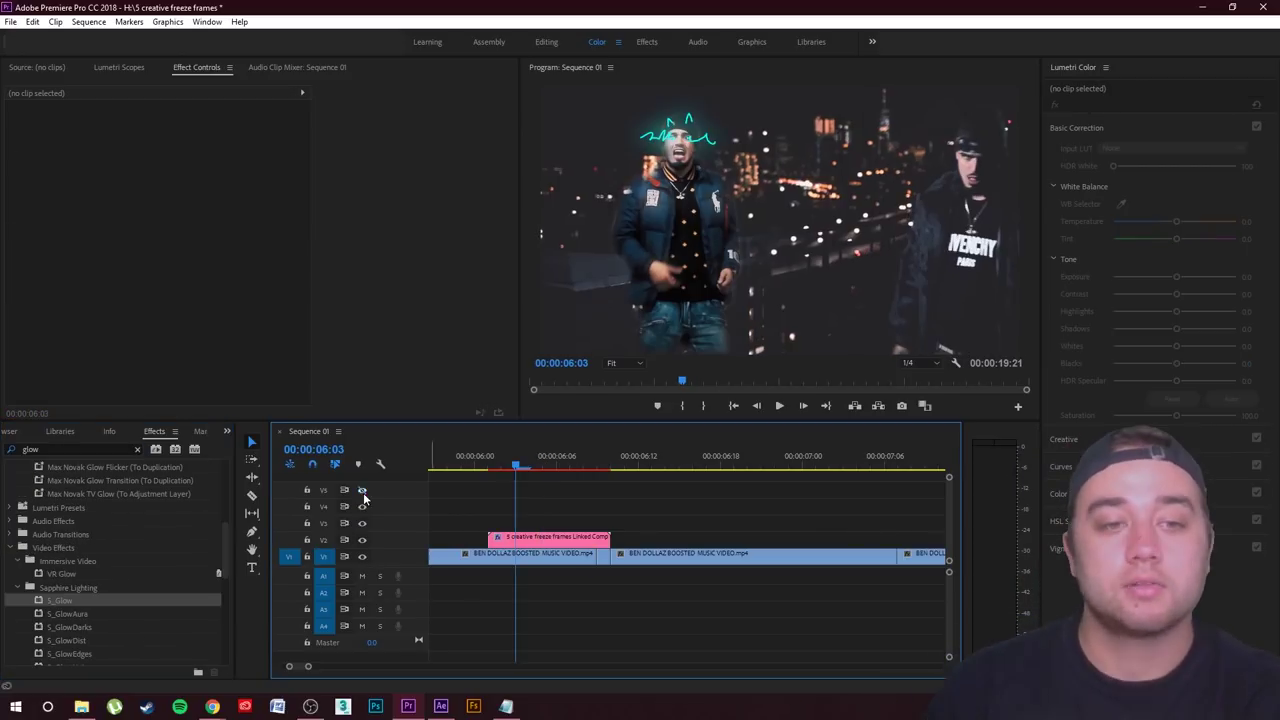
key(ctrl+s)
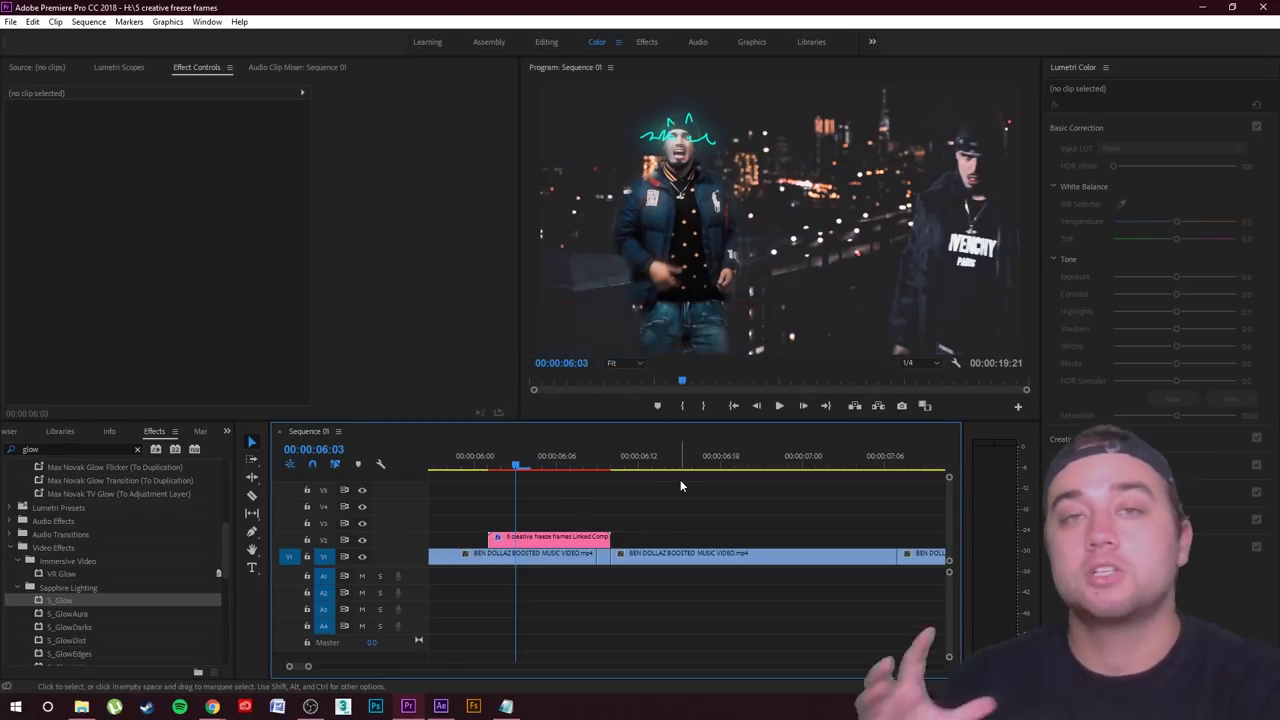
Duplicate the glowing linked composition onto V3 and V4 with the performer shifted sideways, and check the copies at 00:00:06:04
drag(535, 540, 534, 512)
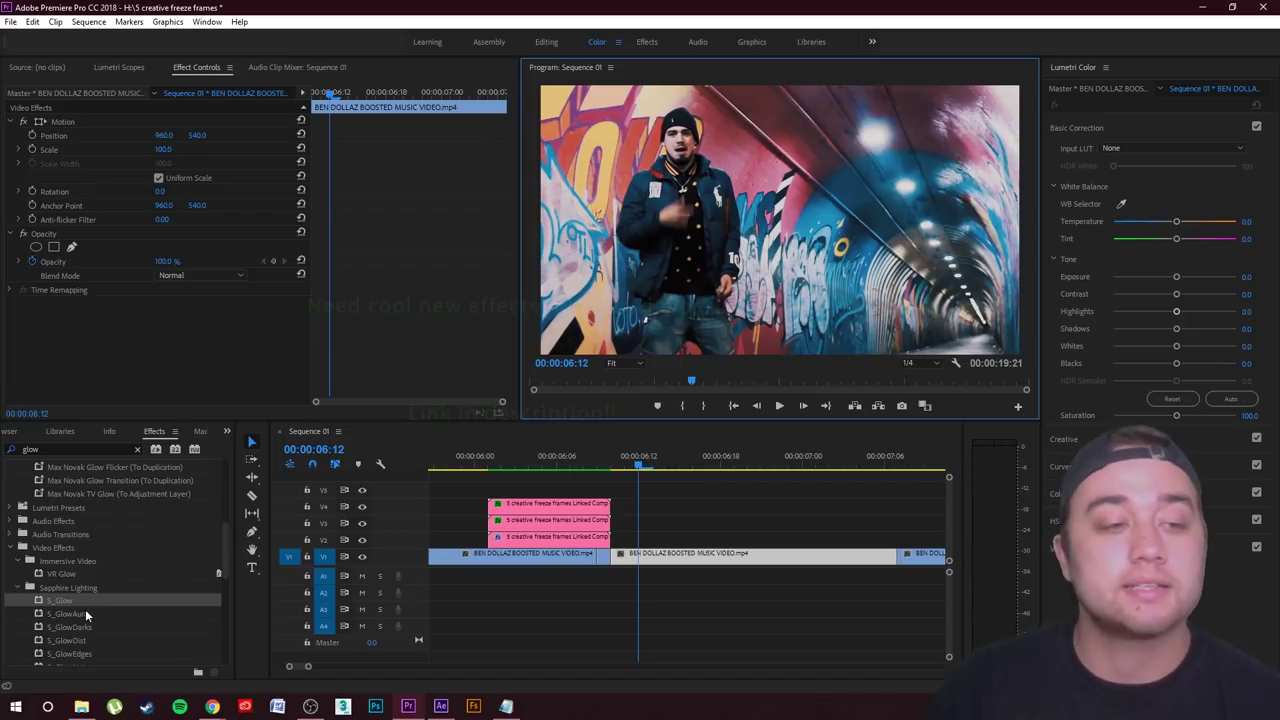
scroll(88, 609, down, 1)
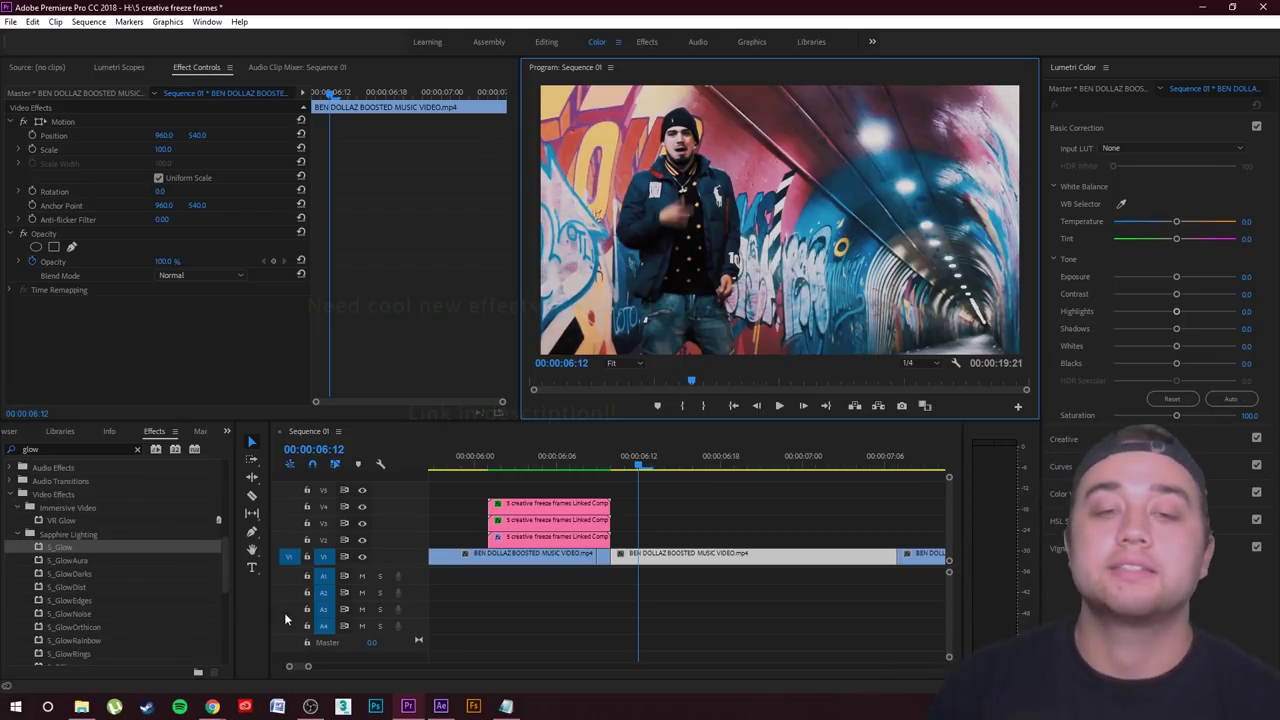
click(529, 457)
click(799, 507)
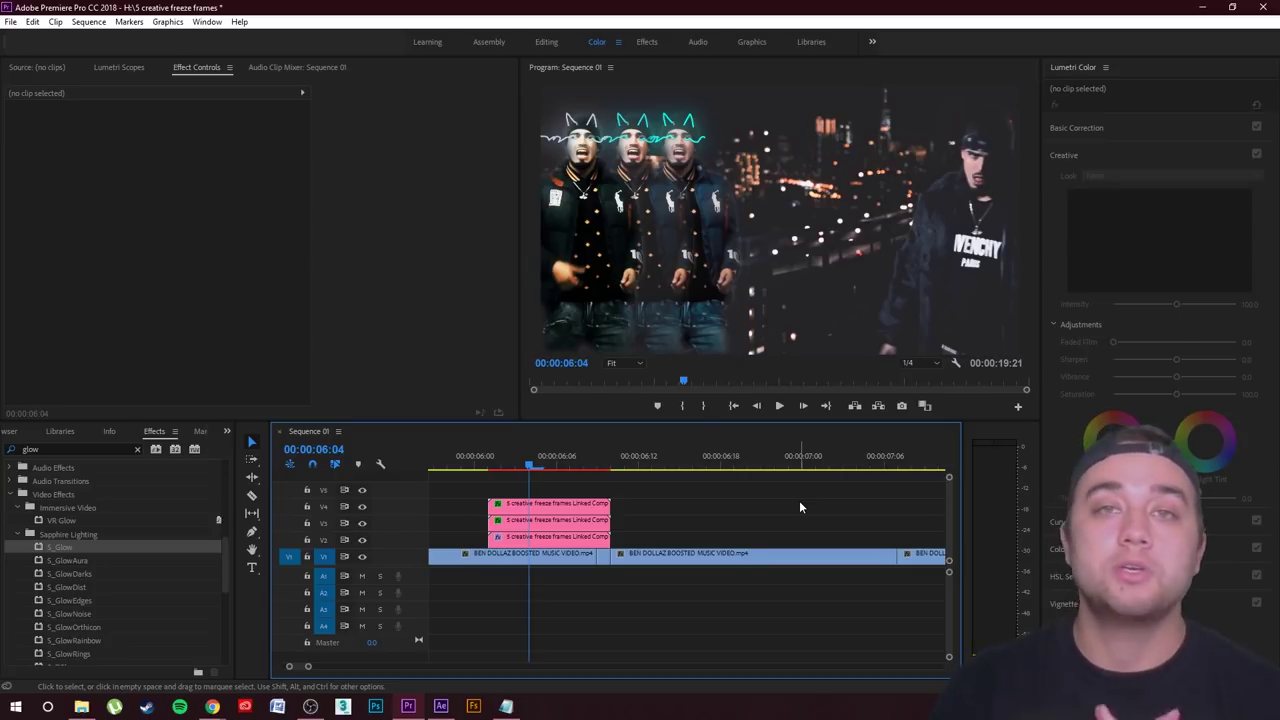